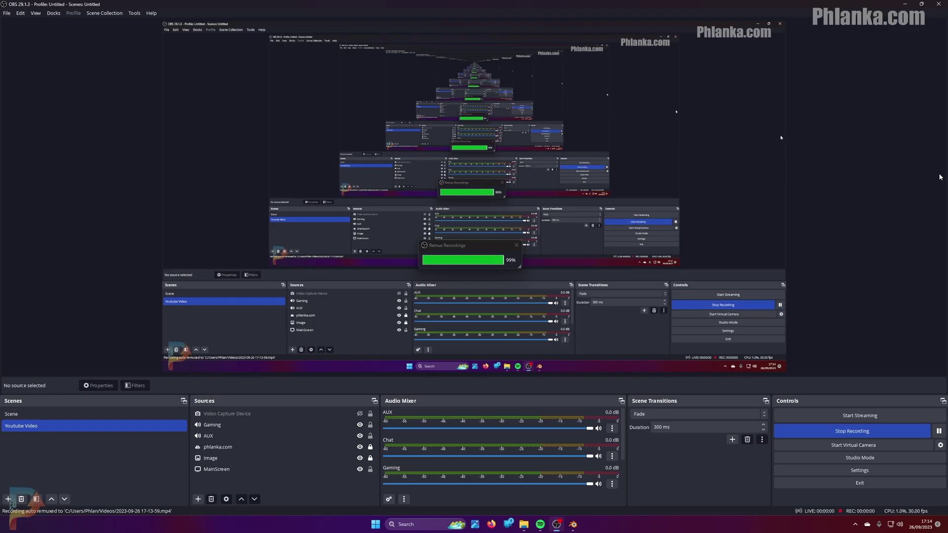
Uncover File Explorer and open the DayZ install's !Workshop folder
{"action": "left_click", "coordinate": [906, 5]}
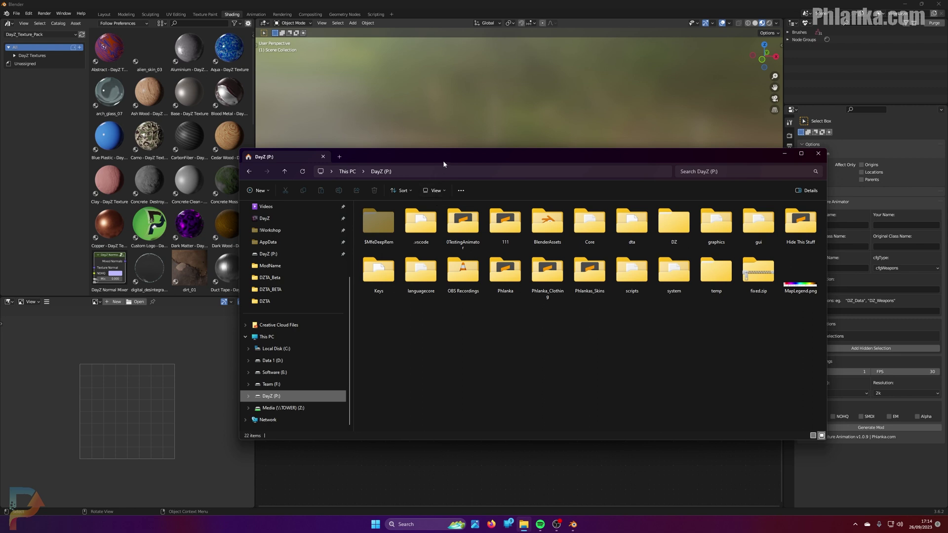
{"action": "left_click_drag", "start_coordinate": [443, 161], "coordinate": [380, 226]}
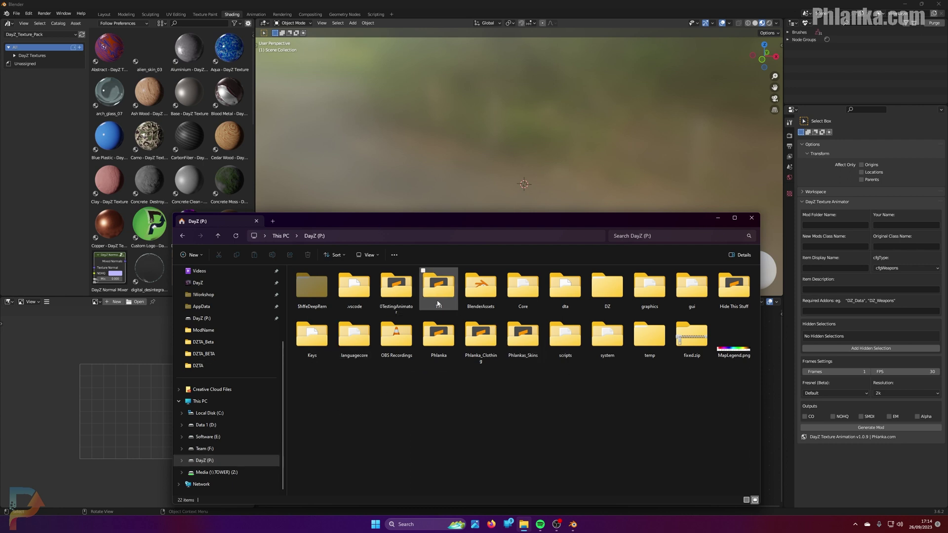
{"action": "scroll", "coordinate": [225, 355], "scroll_direction": "up", "scroll_amount": 3}
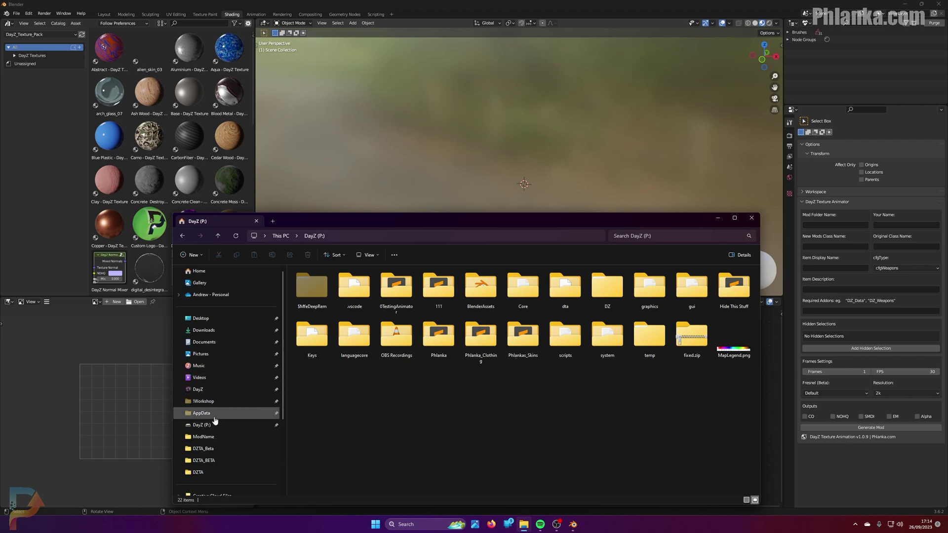
{"action": "left_click", "coordinate": [241, 389]}
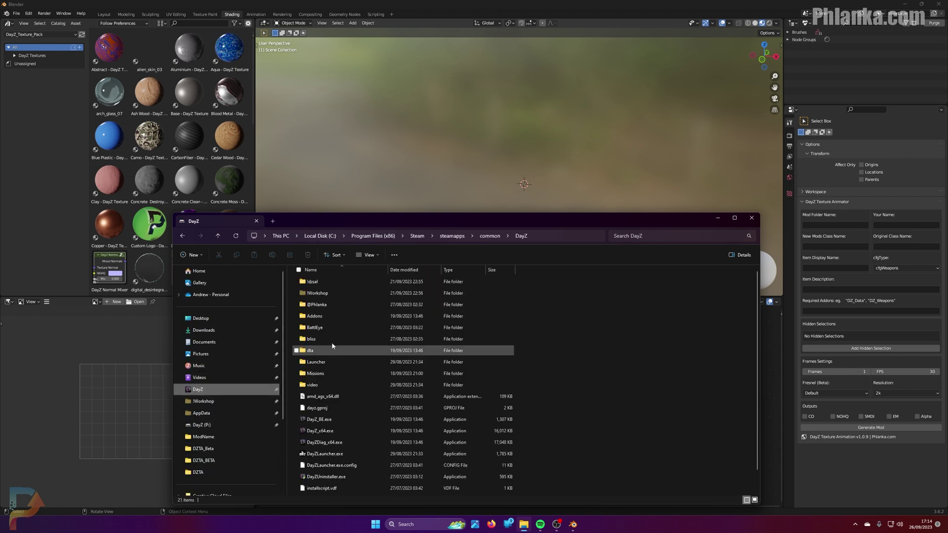
{"action": "double_click", "coordinate": [306, 293]}
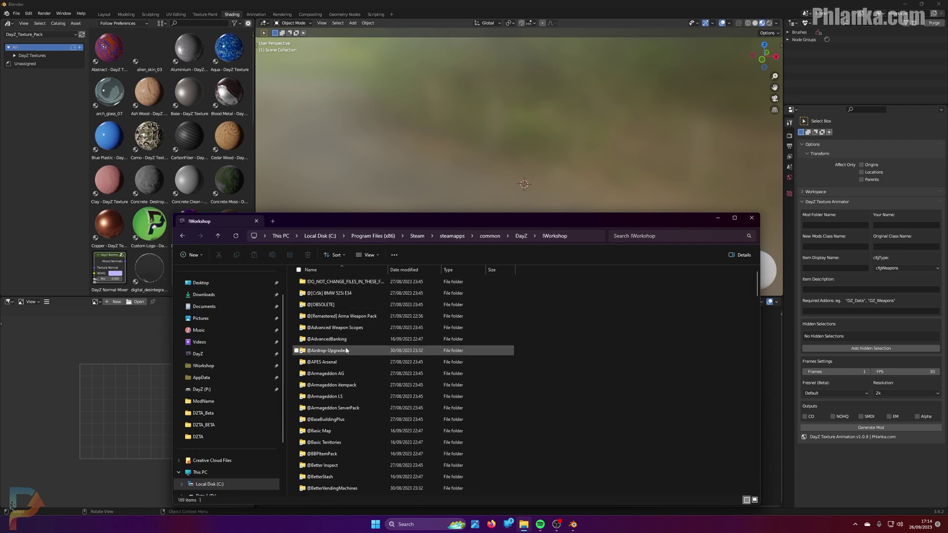
{"action": "left_click", "coordinate": [654, 233]}
{"action": "type", "text": "rev"}
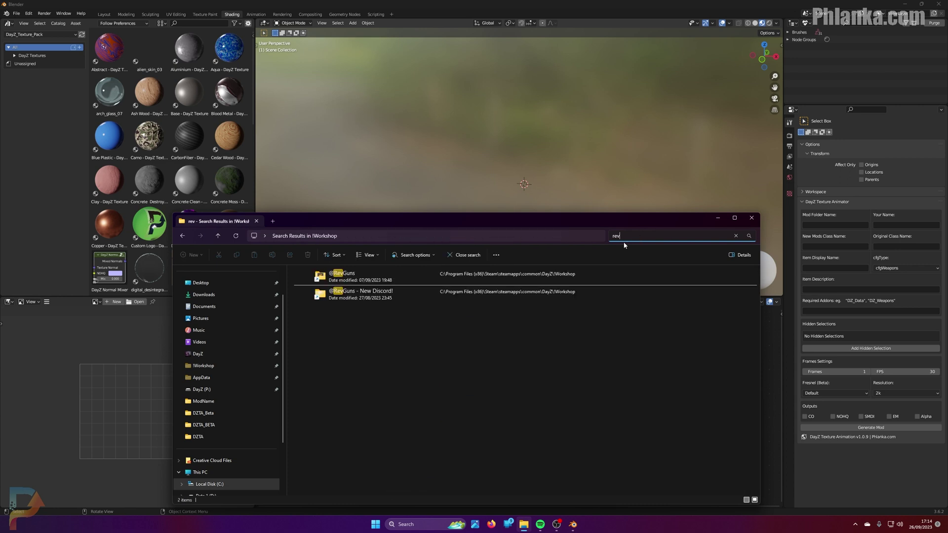
{"action": "left_click", "coordinate": [350, 279]}
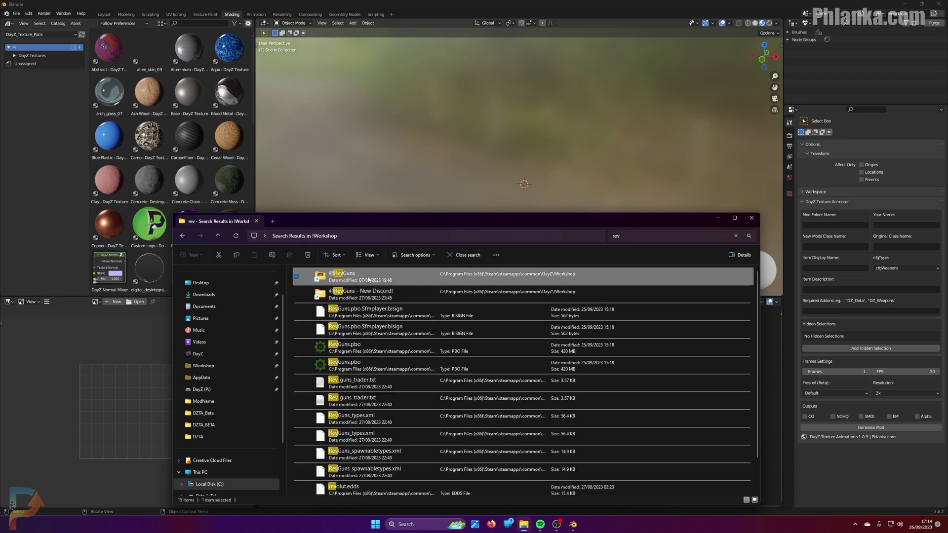
{"action": "double_click", "coordinate": [369, 279]}
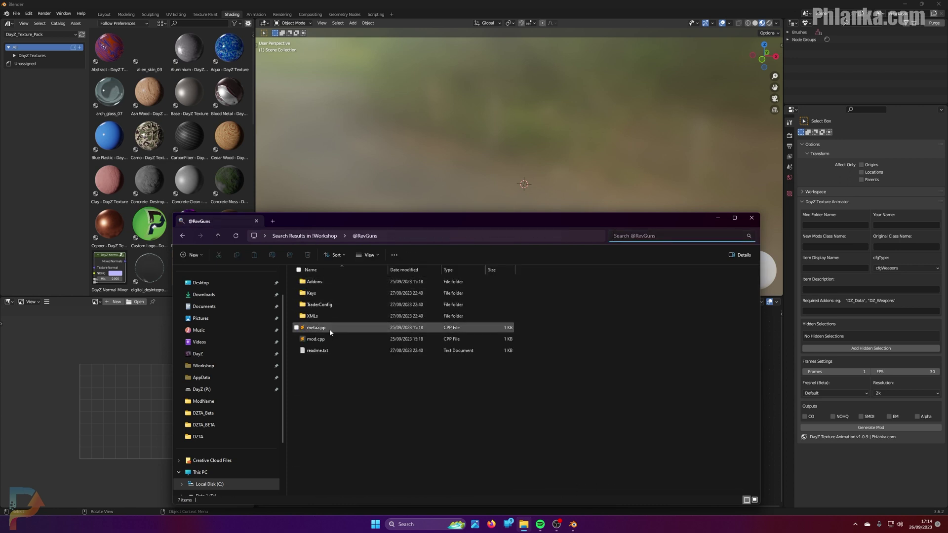
{"action": "double_click", "coordinate": [330, 280]}
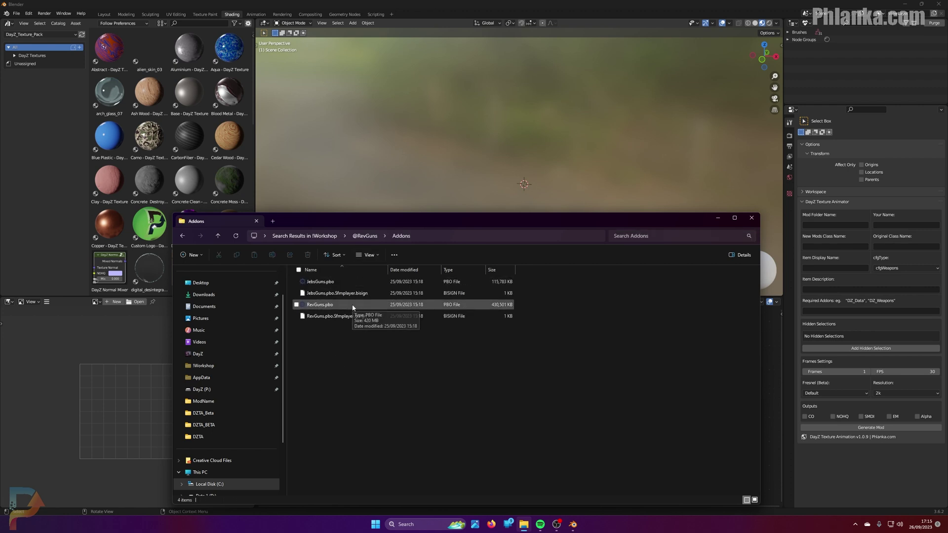
Select RevGuns.pbo and browse into Desktop > Work directory > RevGuns > Weapons
{"action": "left_click", "coordinate": [321, 309]}
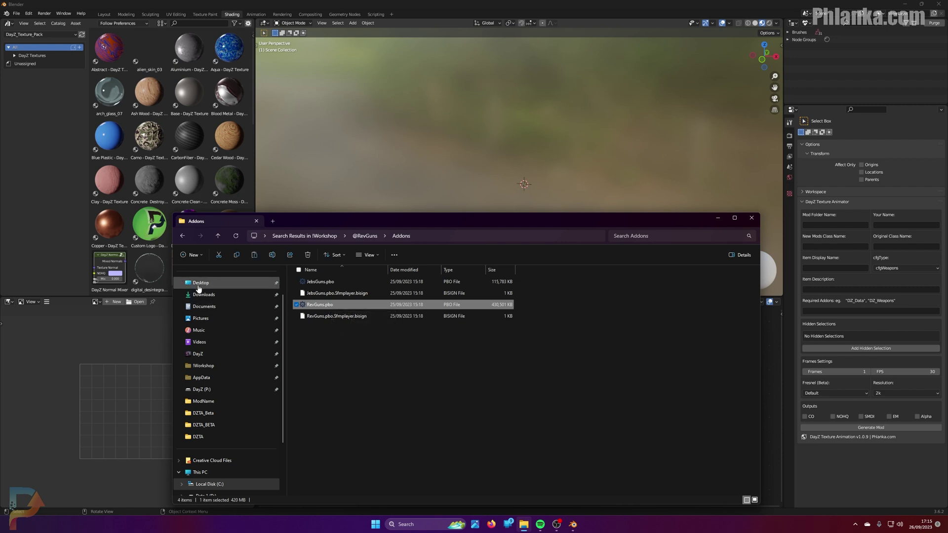
{"action": "left_click", "coordinate": [201, 283]}
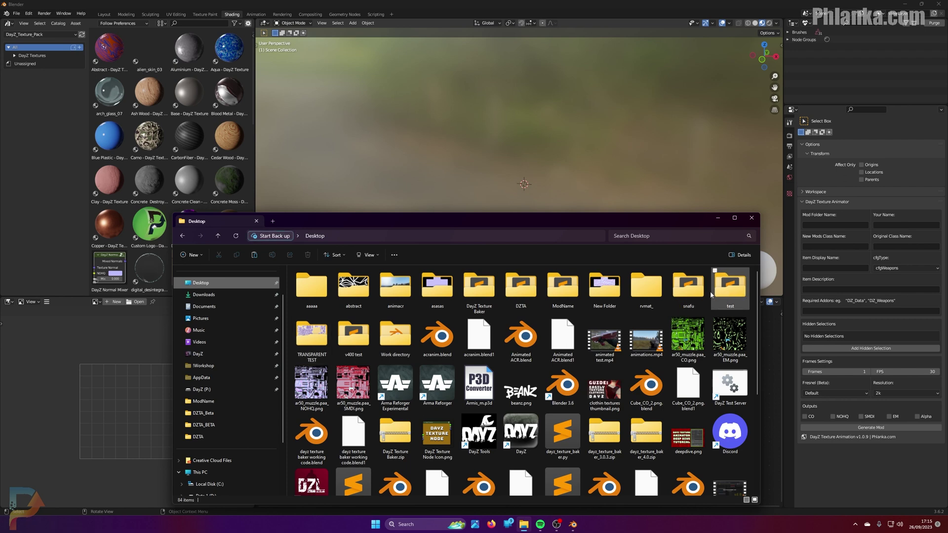
{"action": "double_click", "coordinate": [398, 338]}
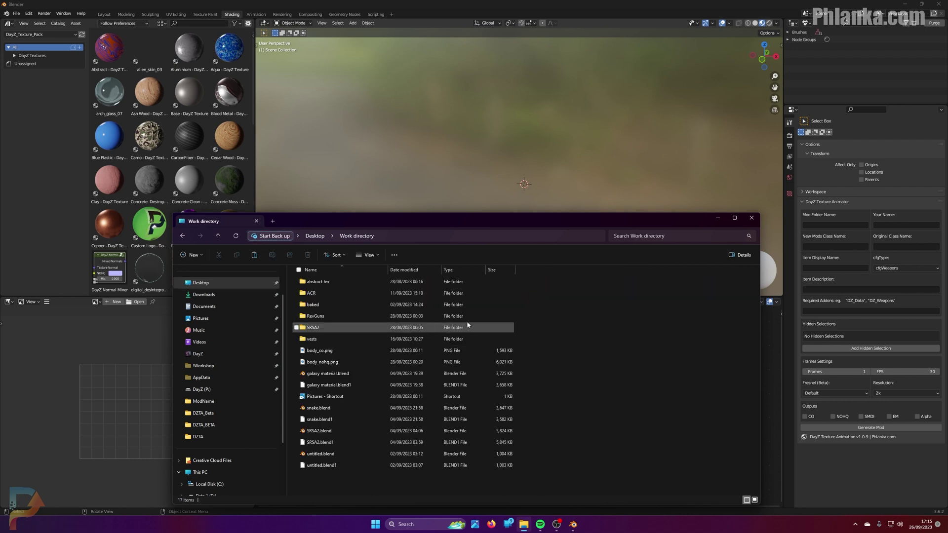
{"action": "double_click", "coordinate": [322, 317]}
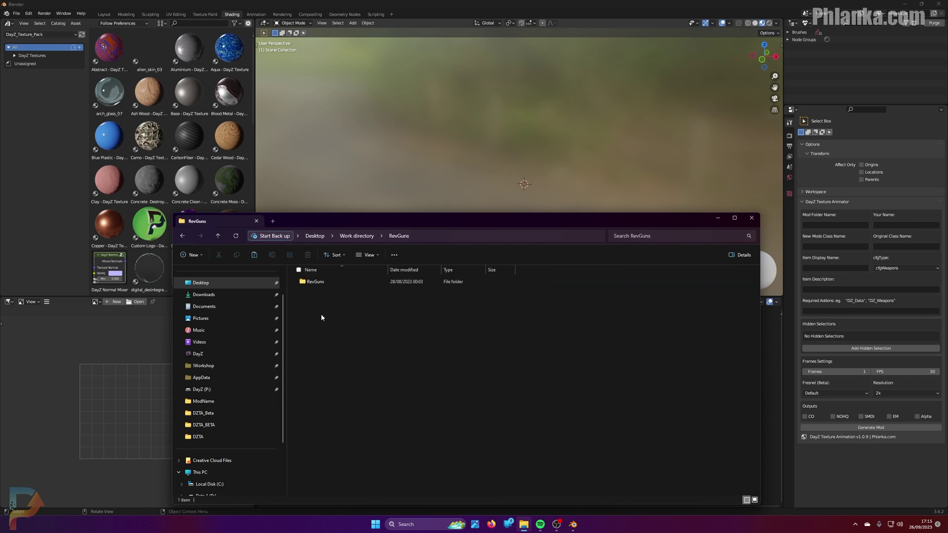
{"action": "double_click", "coordinate": [329, 282]}
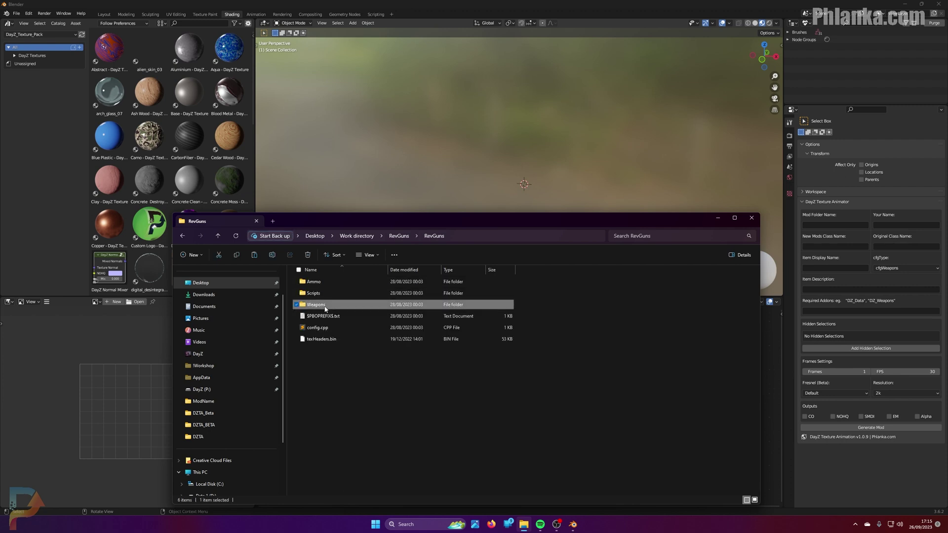
{"action": "double_click", "coordinate": [322, 304]}
Return to the Work directory and paste the RevGuns.pbo copy there
{"action": "left_click", "coordinate": [433, 236]}
{"action": "left_click", "coordinate": [399, 236]}
{"action": "left_click", "coordinate": [356, 235]}
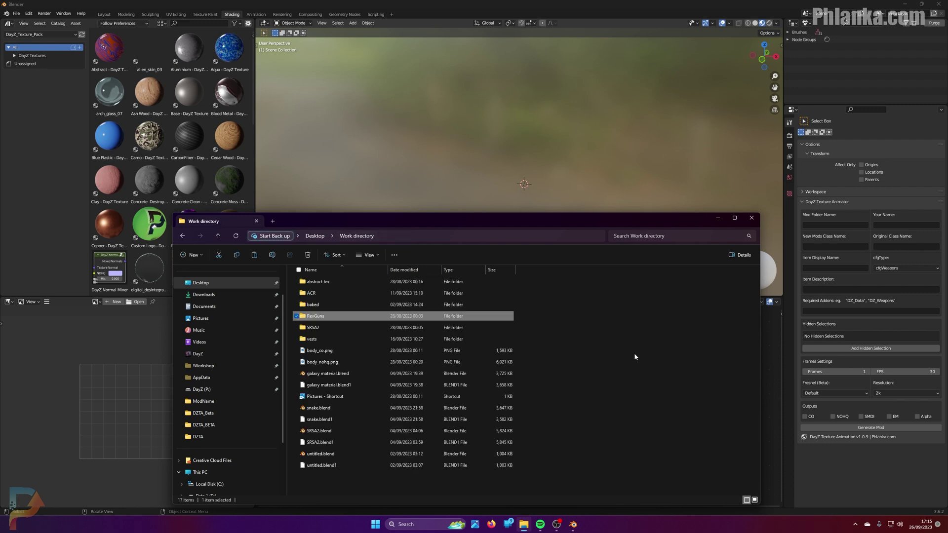
{"action": "key", "text": "End"}
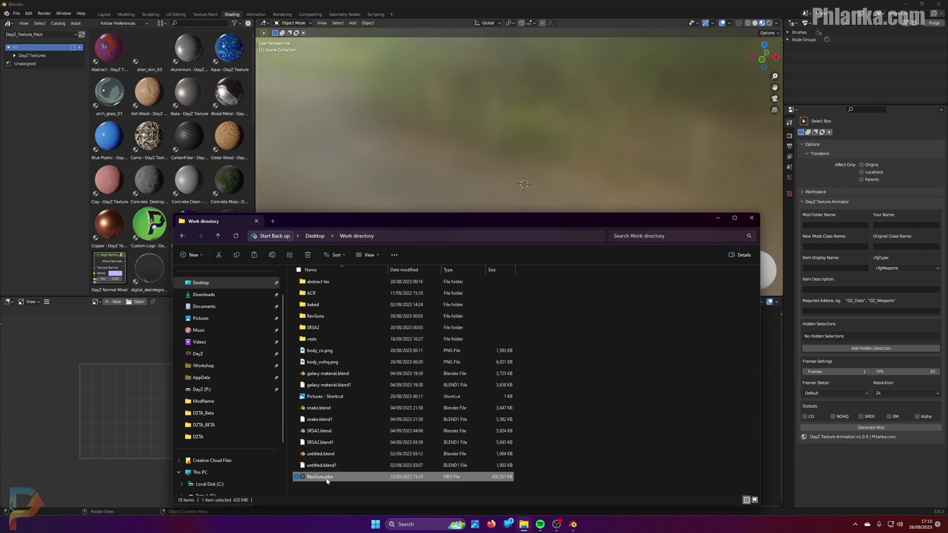
{"action": "left_click", "coordinate": [346, 486]}
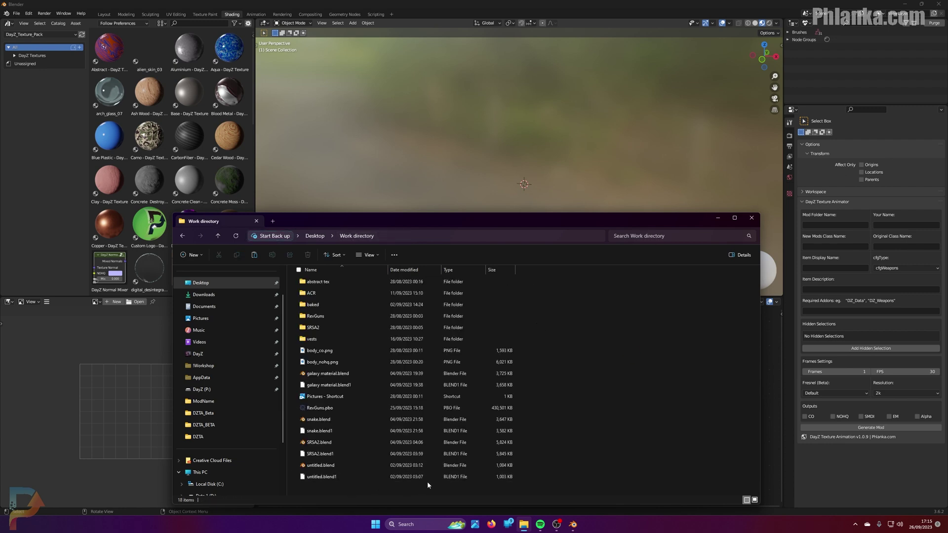
{"action": "left_click", "coordinate": [307, 409]}
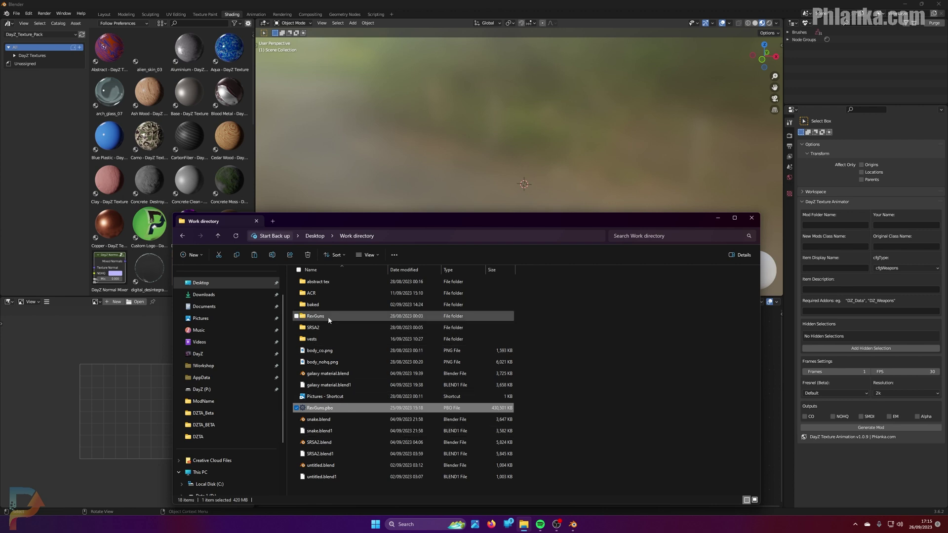
Open RevGuns > RevGuns > Weapons > SRSA2 and show its contents as large icons
{"action": "double_click", "coordinate": [343, 317]}
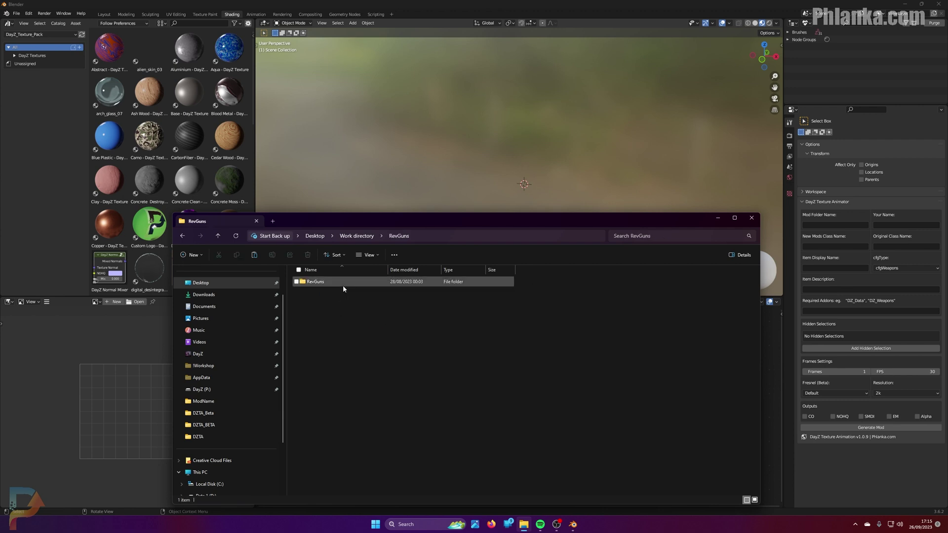
{"action": "double_click", "coordinate": [343, 284]}
{"action": "double_click", "coordinate": [332, 304]}
{"action": "scroll", "coordinate": [330, 345], "scroll_direction": "down", "scroll_amount": 2}
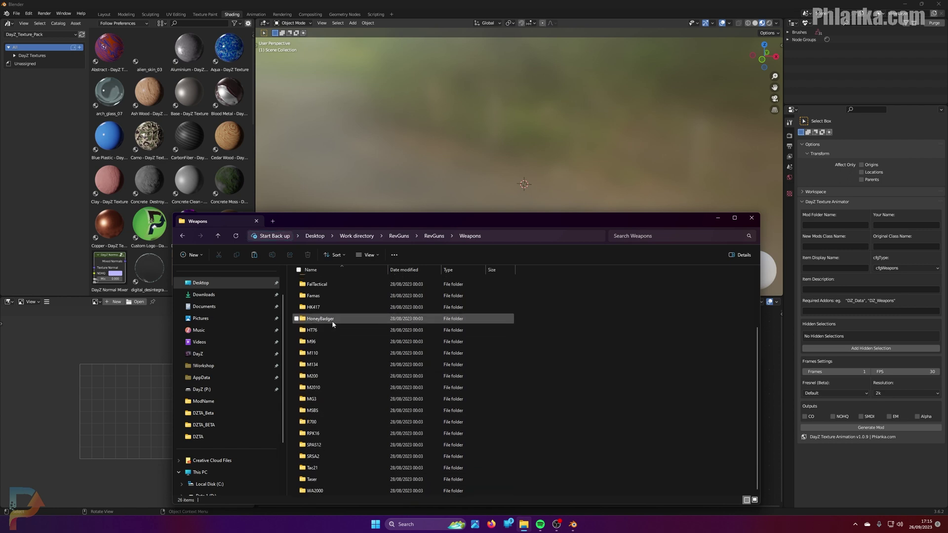
{"action": "double_click", "coordinate": [336, 456]}
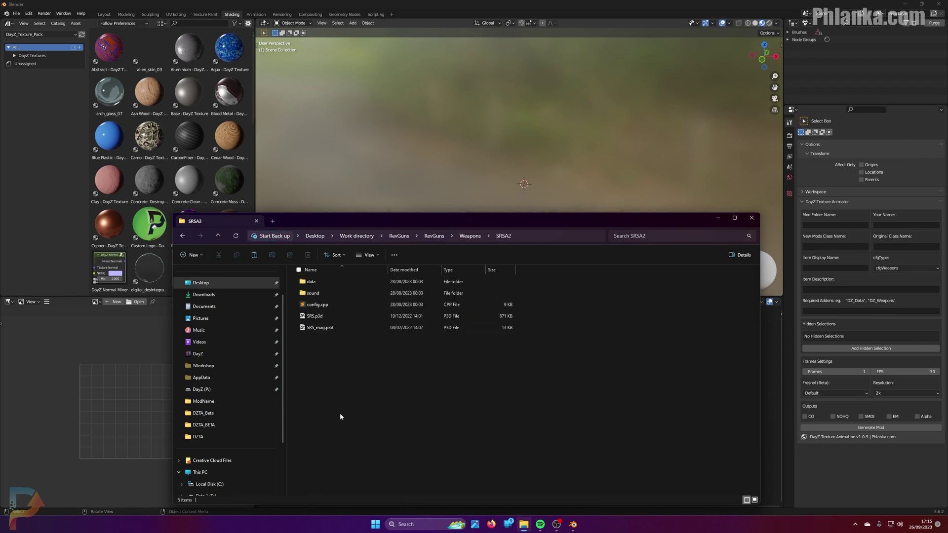
{"action": "left_click", "coordinate": [308, 316]}
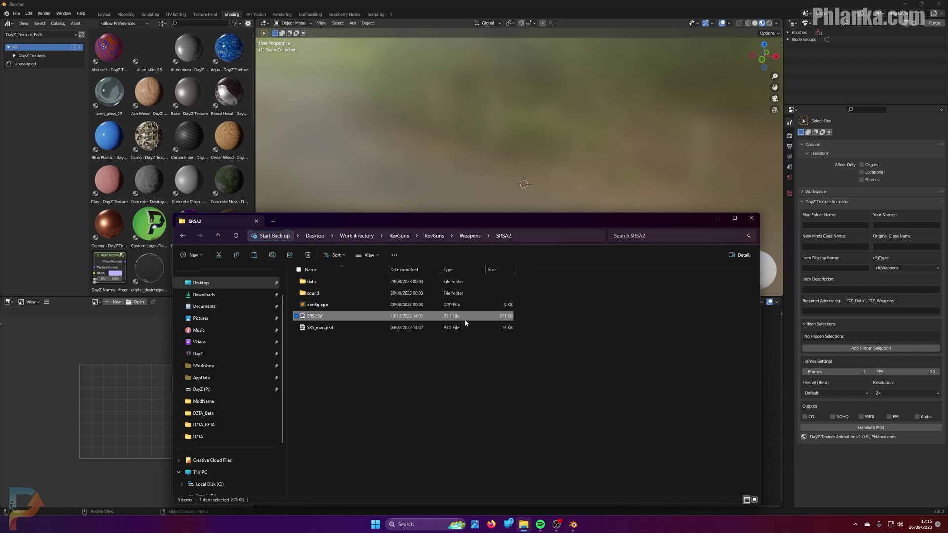
{"action": "scroll", "coordinate": [334, 342], "scroll_direction": "up", "scroll_amount": 3, "text": "ctrl"}
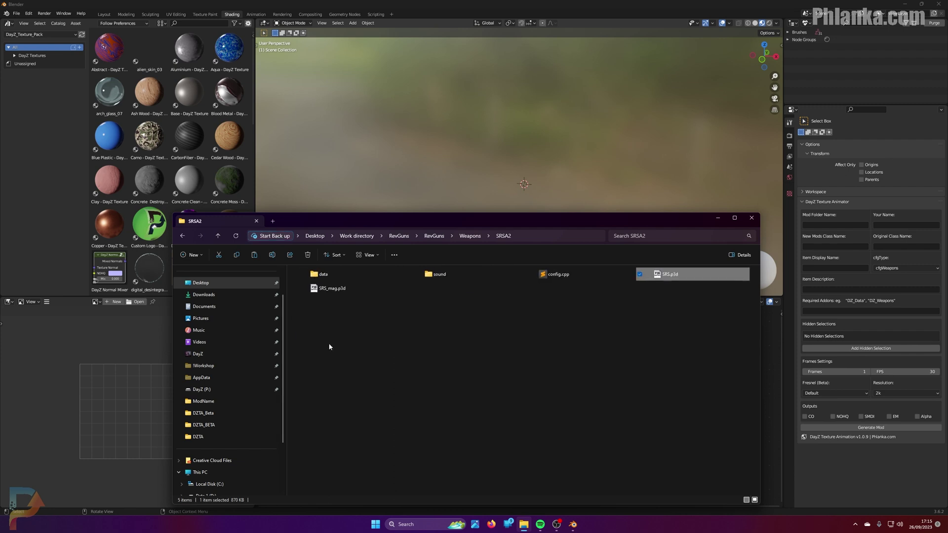
{"action": "scroll", "coordinate": [363, 373], "scroll_direction": "up", "scroll_amount": 2, "text": "ctrl"}
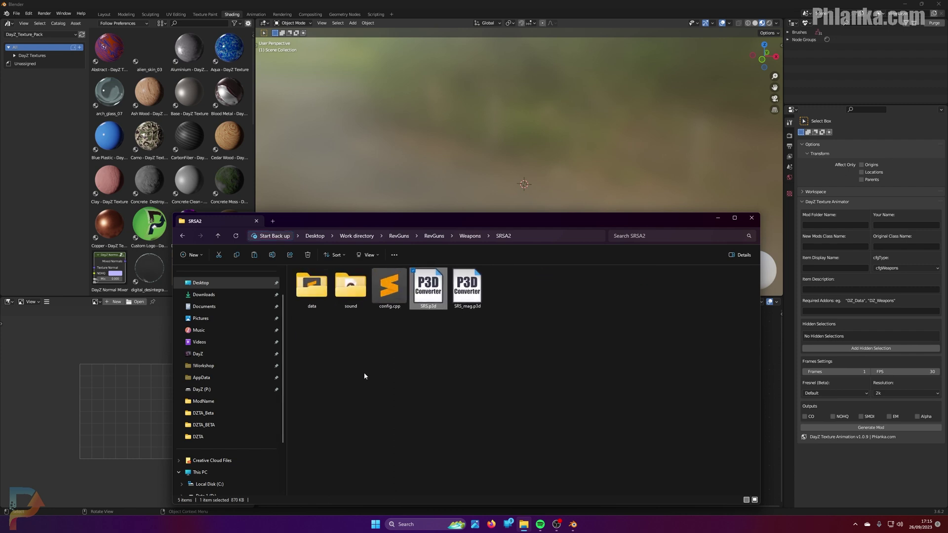
Convert SRS.p3d into SRS_mlod.p3d with P3D Converter and copy the SRSA2 folder path
{"action": "left_click", "coordinate": [484, 374]}
{"action": "double_click", "coordinate": [485, 307]}
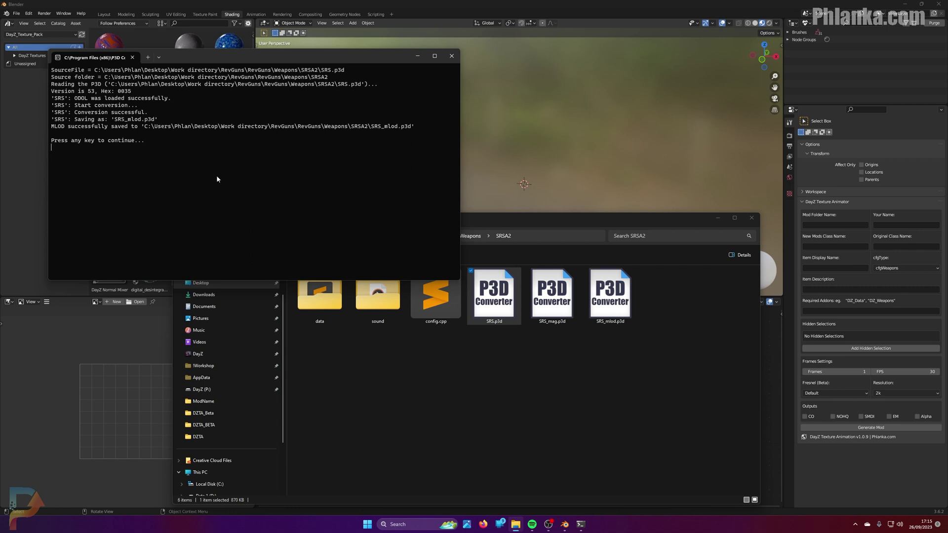
{"action": "key", "text": "Return"}
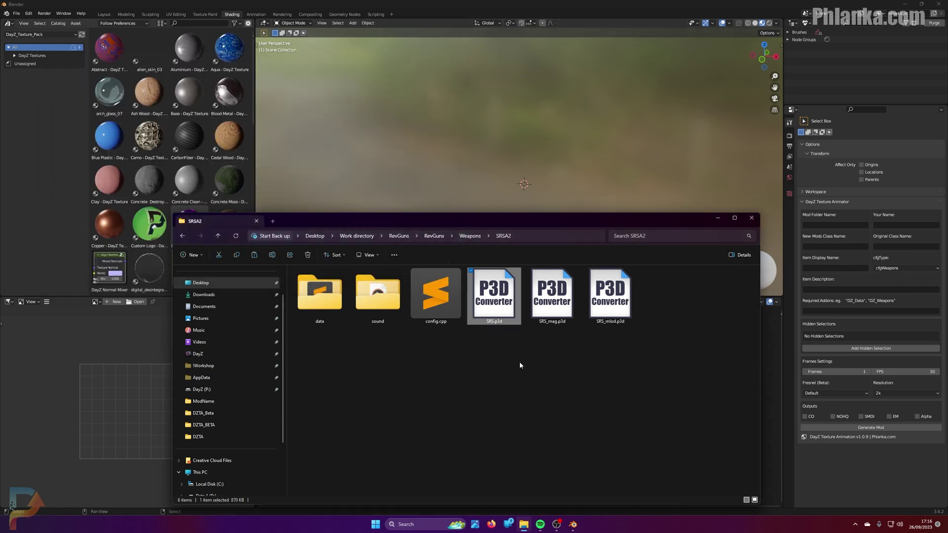
{"action": "left_click", "coordinate": [603, 317]}
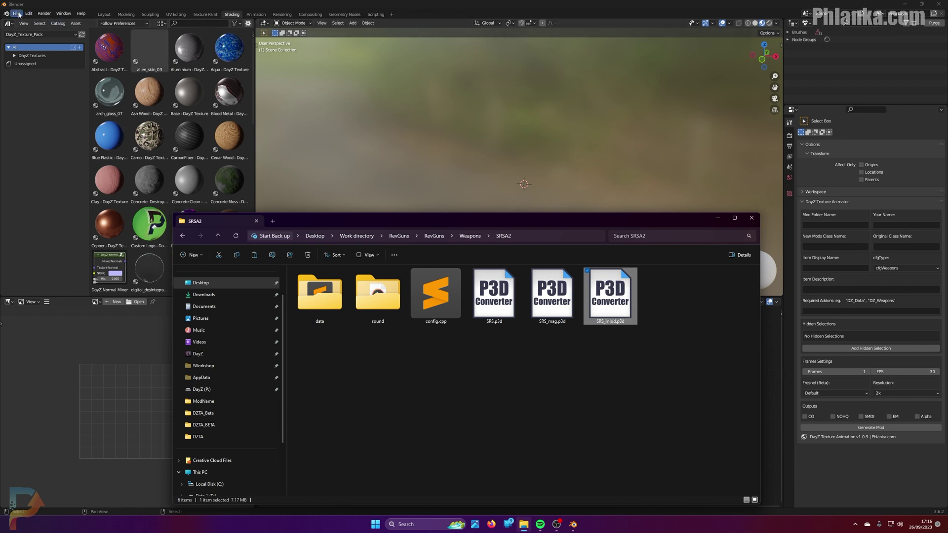
{"action": "left_click", "coordinate": [542, 236]}
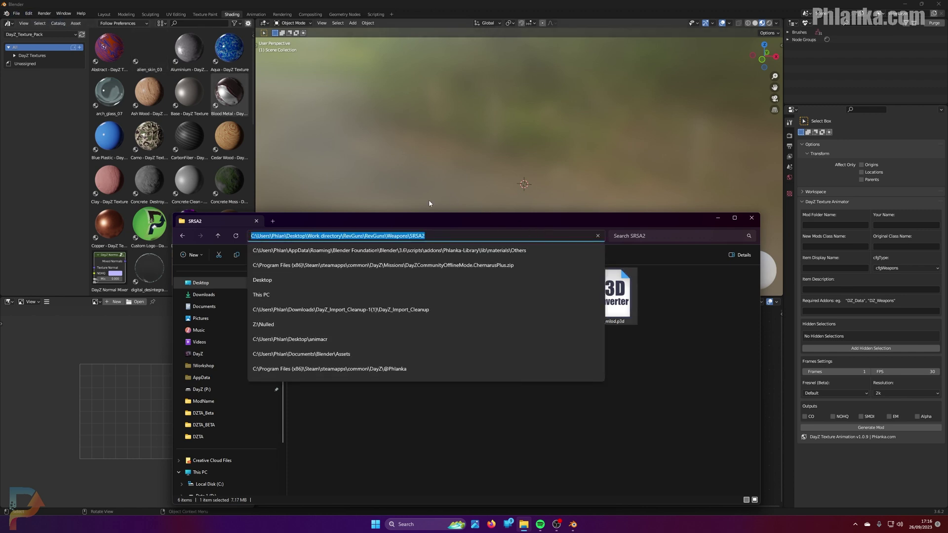
Confirm the Arma Toolbox add-on appears in Preferences > Add-ons filtered for 'arma'
{"action": "left_click", "coordinate": [17, 14]}
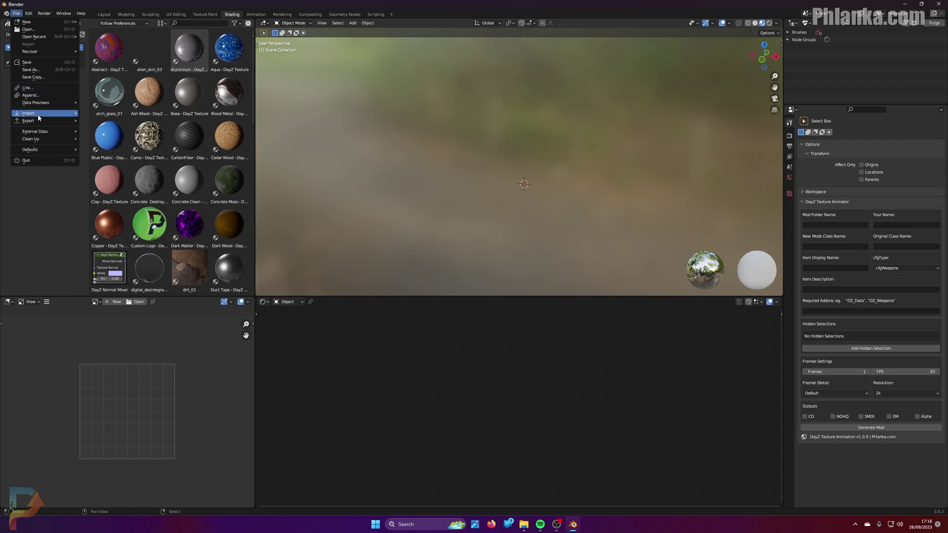
{"action": "mouse_move", "coordinate": [29, 114]}
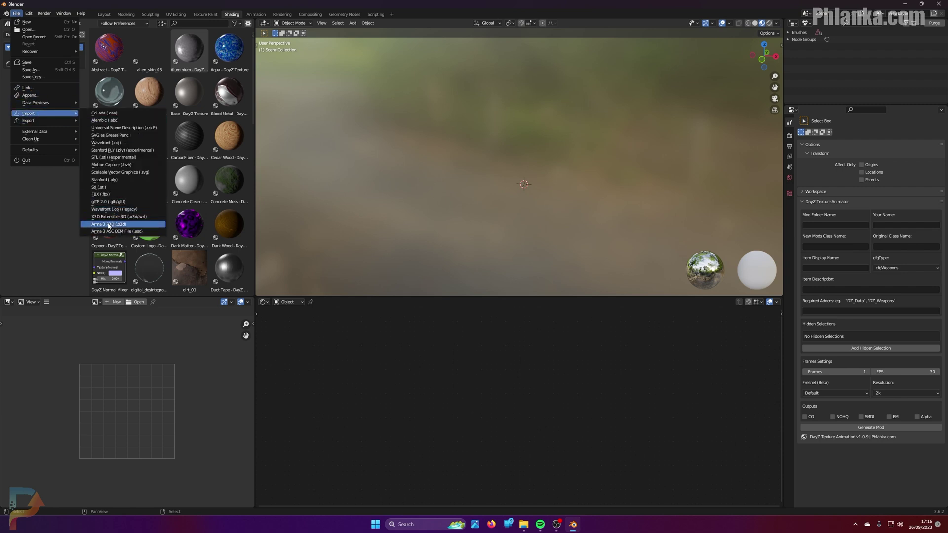
{"action": "left_click", "coordinate": [29, 13]}
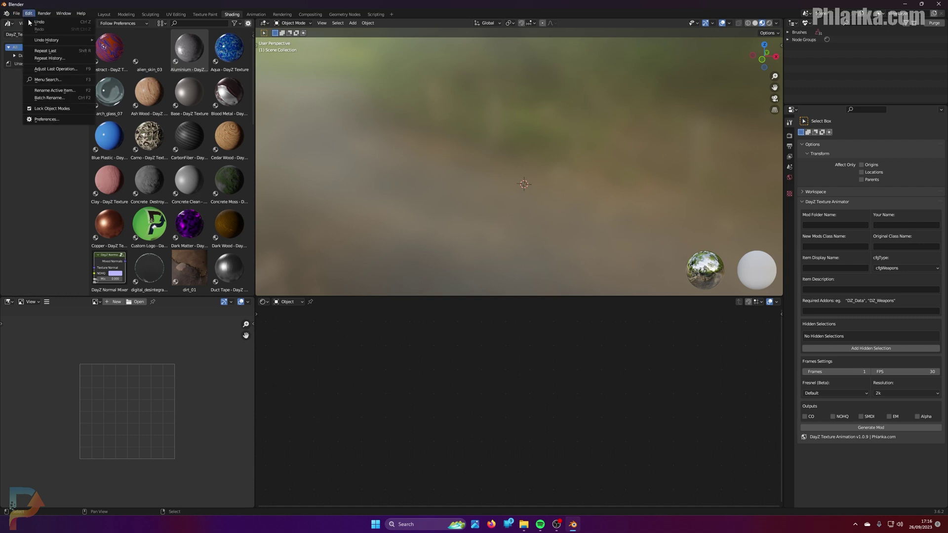
{"action": "left_click", "coordinate": [43, 119]}
{"action": "left_click", "coordinate": [197, 36]}
{"action": "type", "text": "arma"}
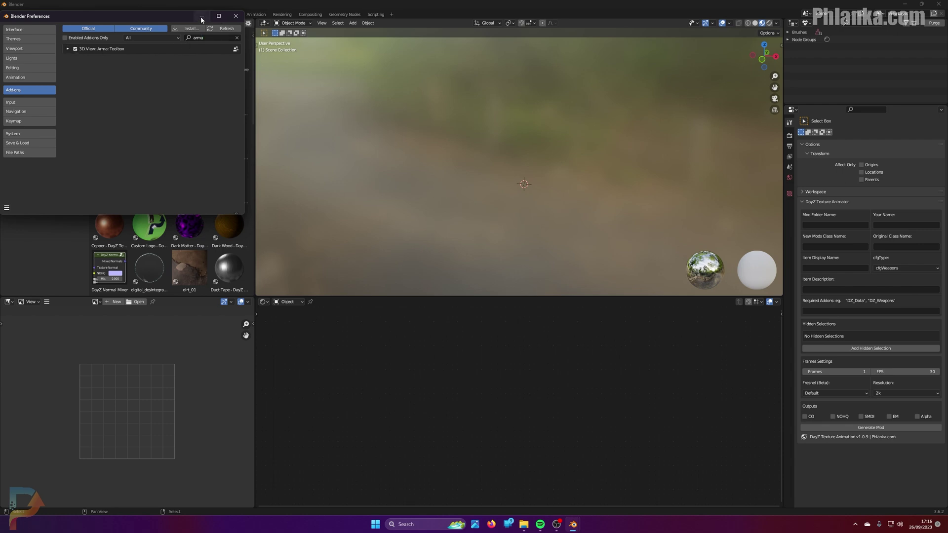
{"action": "left_click", "coordinate": [236, 16]}
Start an Arma 3 P3D import from the pasted SRSA2 path and pick SRS_mlod.p3d
{"action": "left_click", "coordinate": [17, 14]}
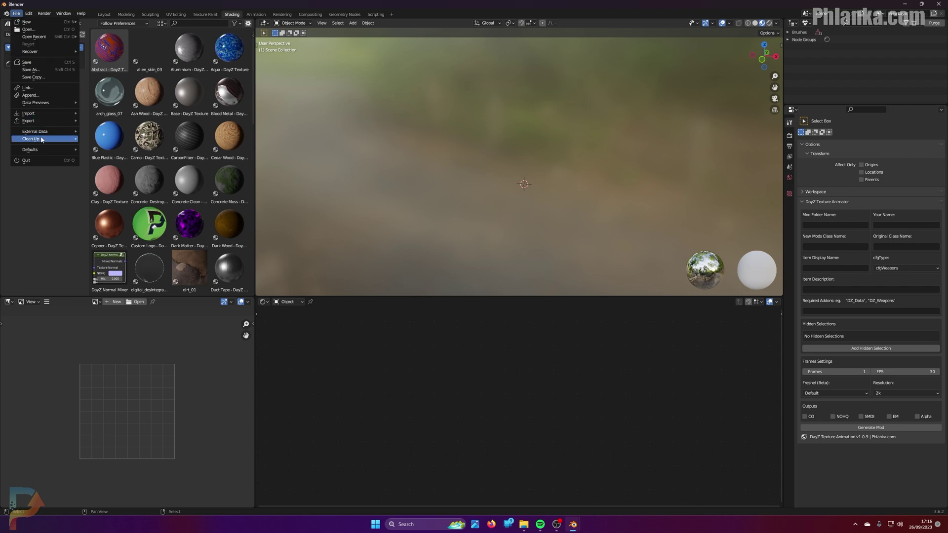
{"action": "mouse_move", "coordinate": [46, 115]}
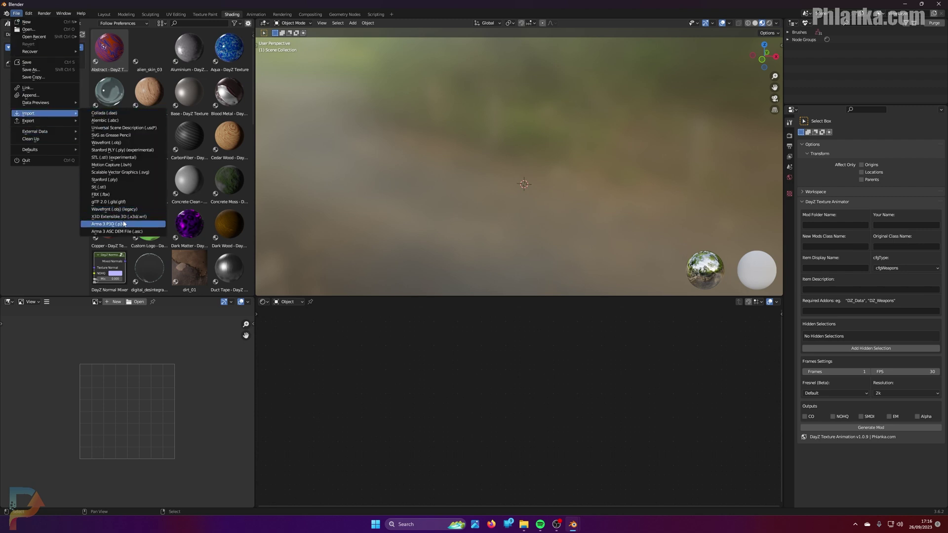
{"action": "left_click", "coordinate": [108, 223]}
{"action": "left_click", "coordinate": [479, 163]}
{"action": "key", "text": "ctrl+v"}
{"action": "key", "text": "Return"}
{"action": "left_click", "coordinate": [393, 201]}
Import SRS_mlod.p3d and list the Outliner's collections by View Layer
{"action": "left_click", "coordinate": [594, 359]}
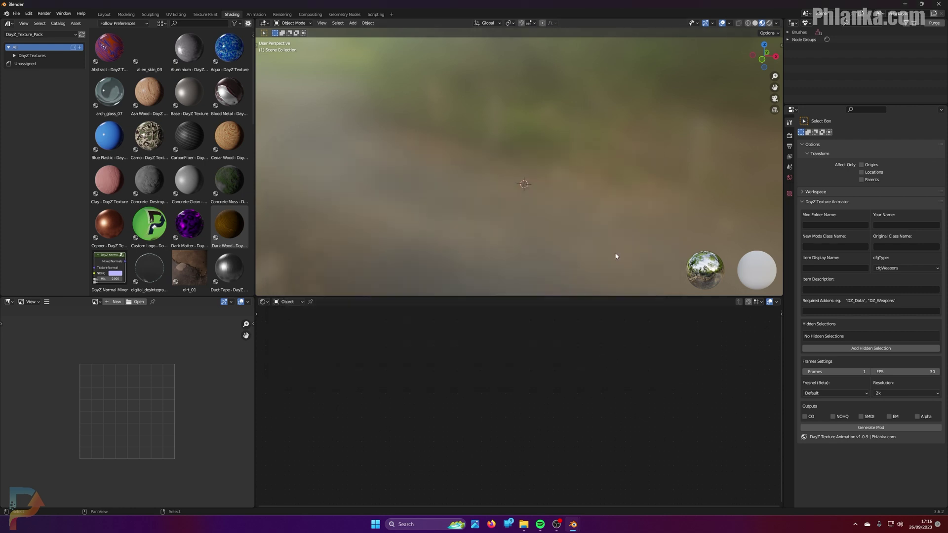
{"action": "middle_click_drag", "start_coordinate": [594, 239], "coordinate": [625, 163]}
{"action": "left_click", "coordinate": [807, 23]}
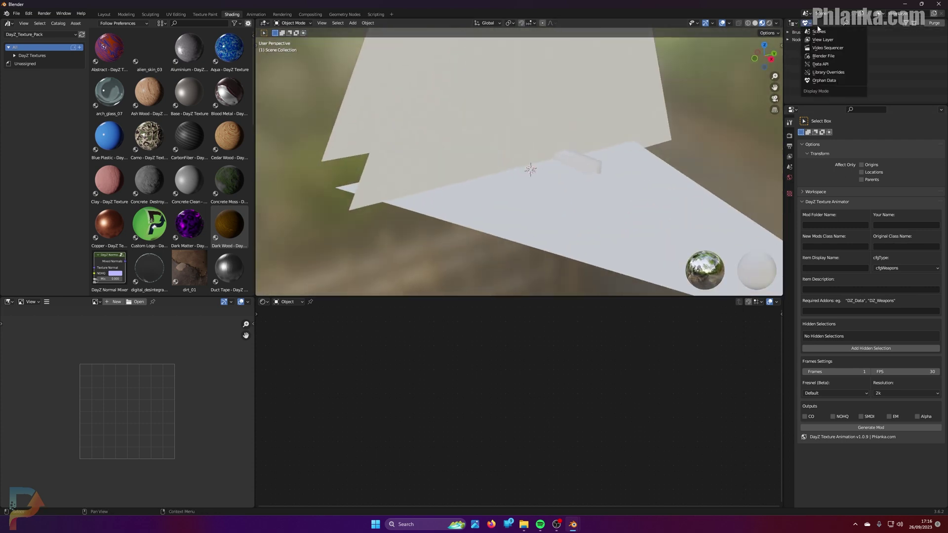
{"action": "left_click", "coordinate": [823, 39]}
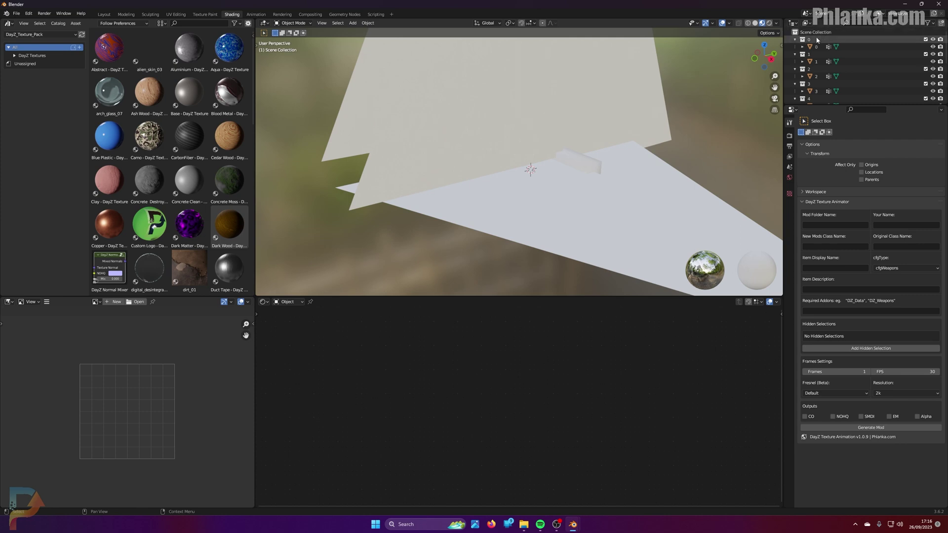
{"action": "left_click_drag", "start_coordinate": [830, 104], "coordinate": [831, 217]}
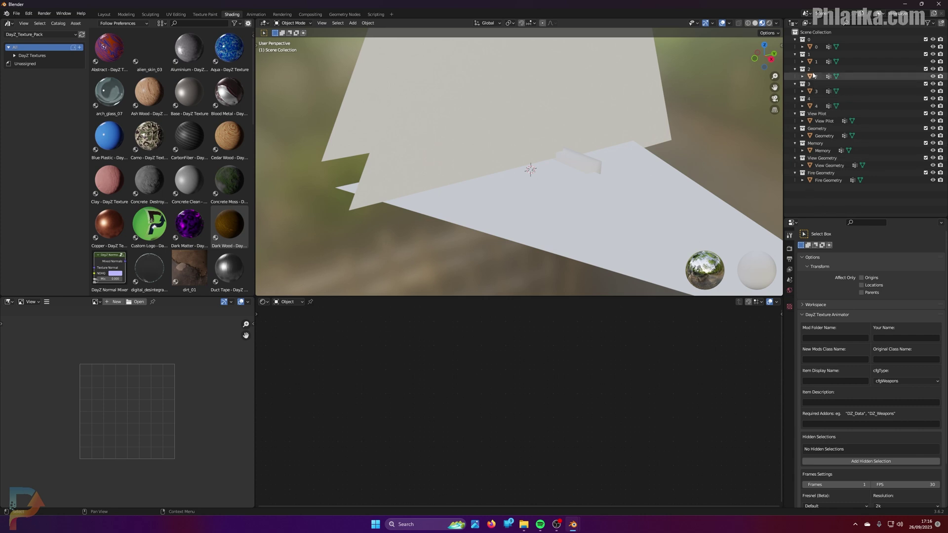
Run DayZ Import Cleanup on object 0, then open the SRSA2 folder in File Explorer
{"action": "left_click", "coordinate": [817, 47]}
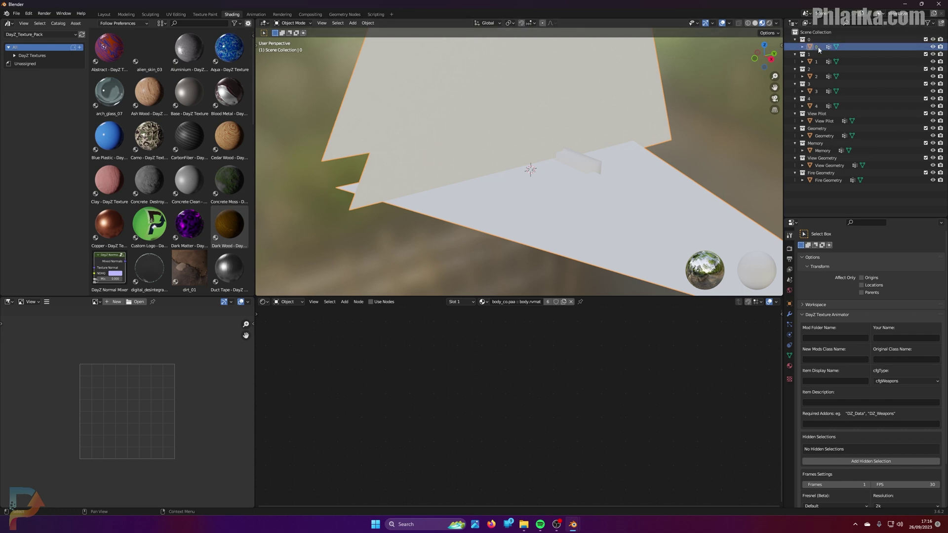
{"action": "left_click", "coordinate": [790, 304]}
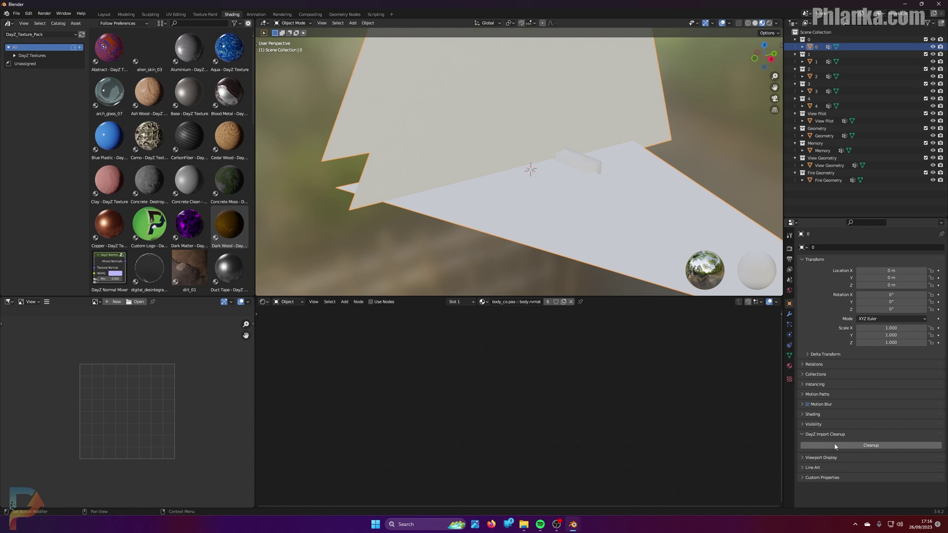
{"action": "left_click", "coordinate": [871, 446]}
{"action": "scroll", "coordinate": [616, 149], "scroll_direction": "up", "scroll_amount": 5}
{"action": "scroll", "coordinate": [617, 149], "scroll_direction": "up", "scroll_amount": 4}
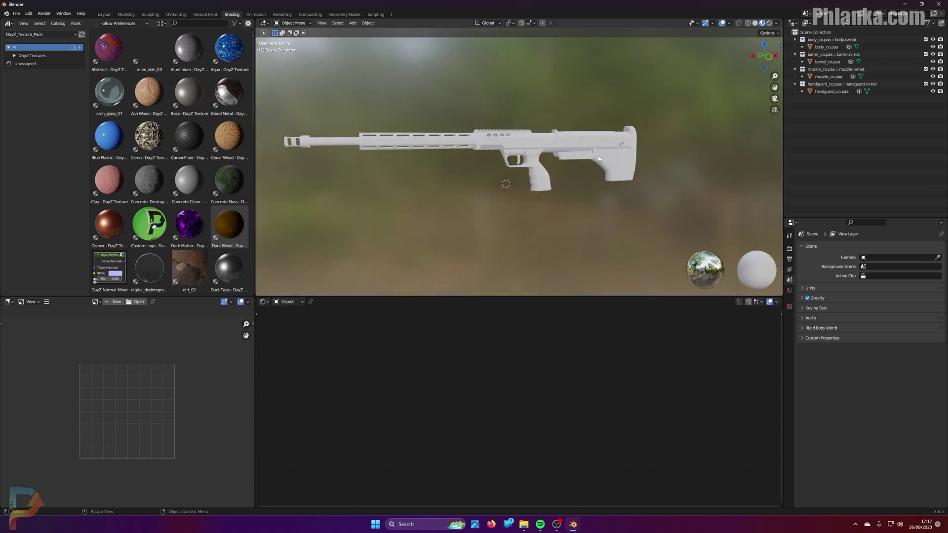
{"action": "left_click", "coordinate": [814, 42]}
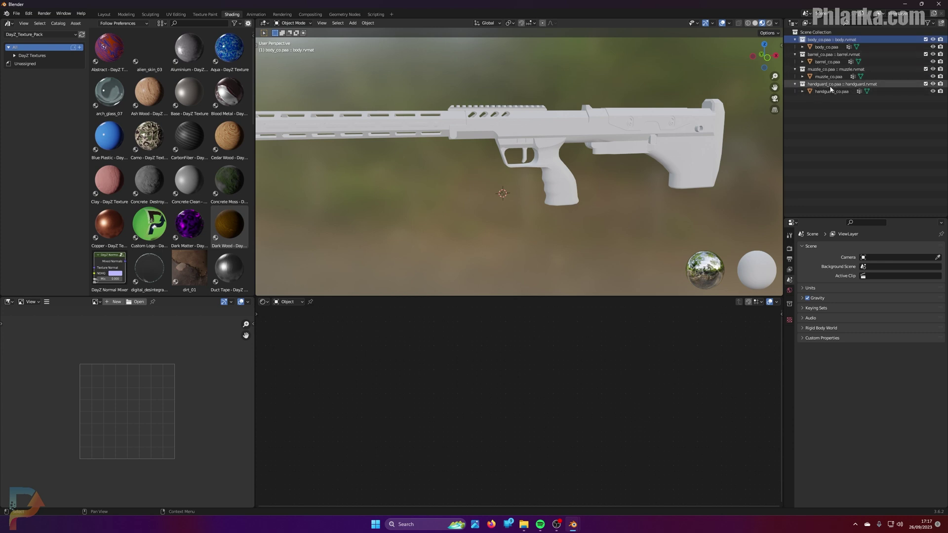
{"action": "left_click", "coordinate": [525, 524]}
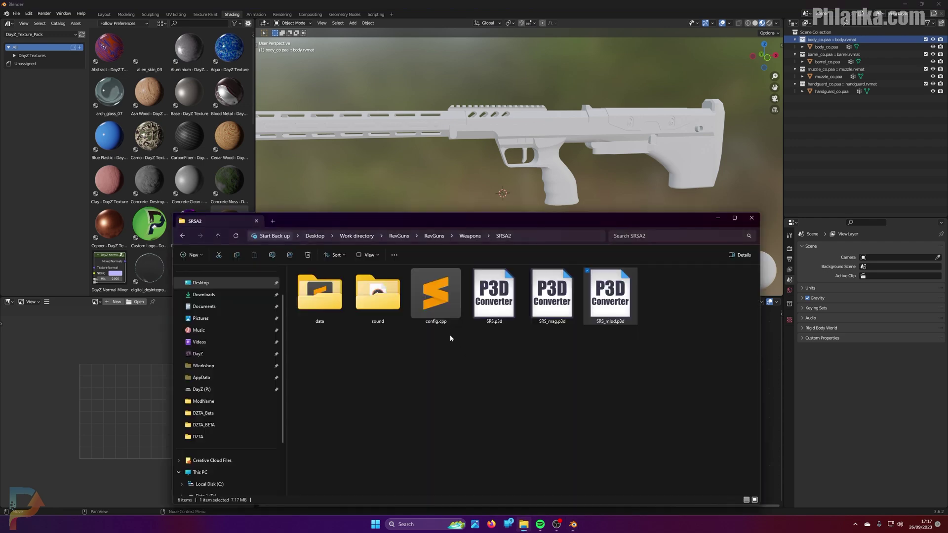
Open config.cpp in Sublime Text and locate hiddenSelections color1 on line 53
{"action": "double_click", "coordinate": [436, 293]}
{"action": "scroll", "coordinate": [496, 197], "scroll_direction": "down", "scroll_amount": 5}
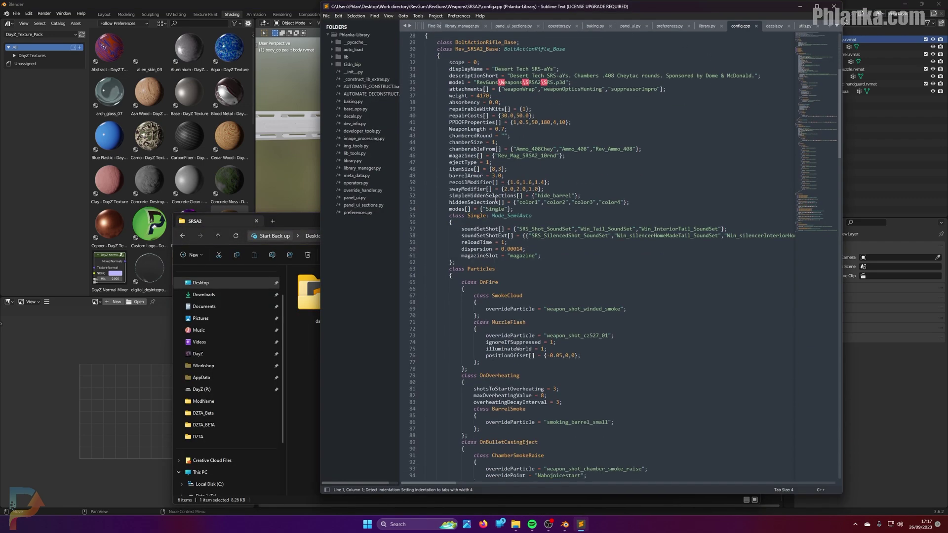
{"action": "scroll", "coordinate": [519, 196], "scroll_direction": "down", "scroll_amount": 1}
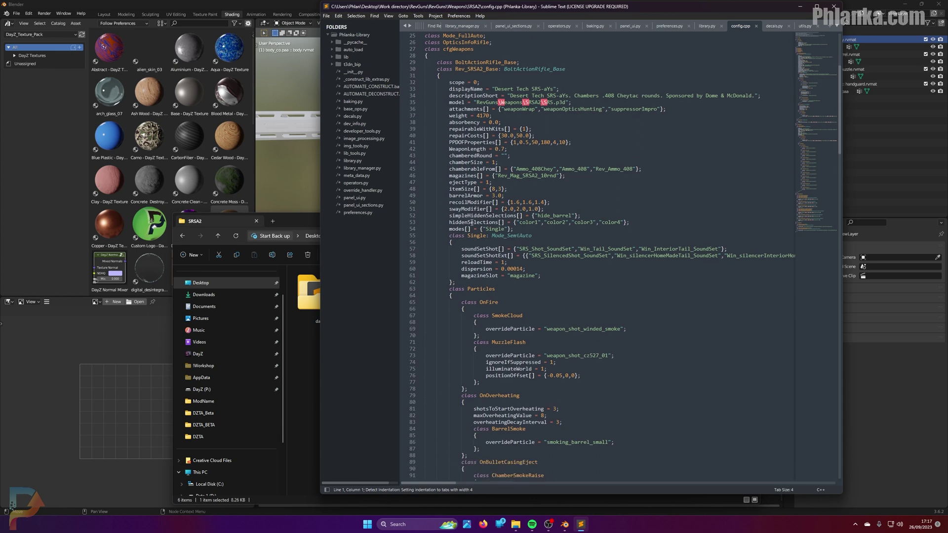
{"action": "left_click_drag", "start_coordinate": [452, 223], "coordinate": [637, 221]}
{"action": "left_click", "coordinate": [646, 222]}
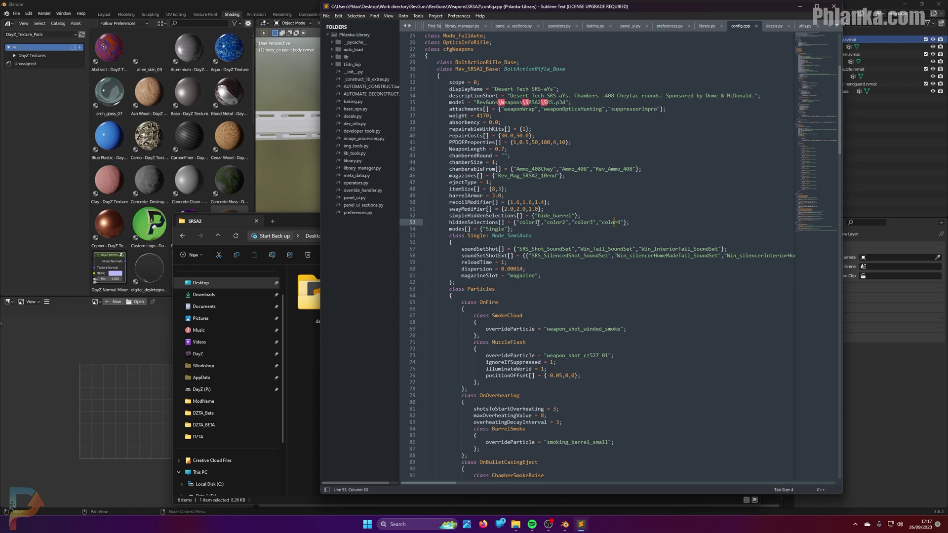
{"action": "double_click", "coordinate": [534, 223]}
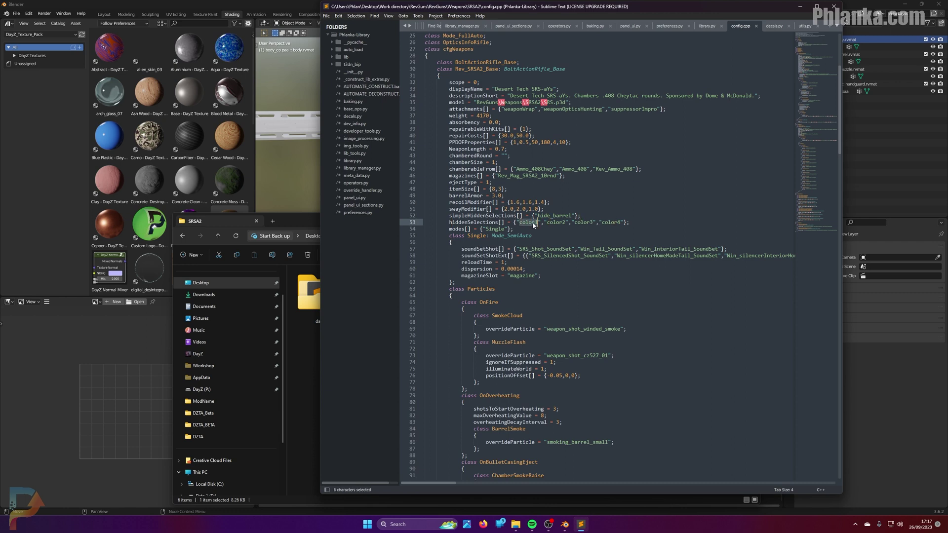
Fold the Single, Particles, OpticsInfo and DamageSystem blocks and inspect line 122's texture paths
{"action": "left_click", "coordinate": [419, 243]}
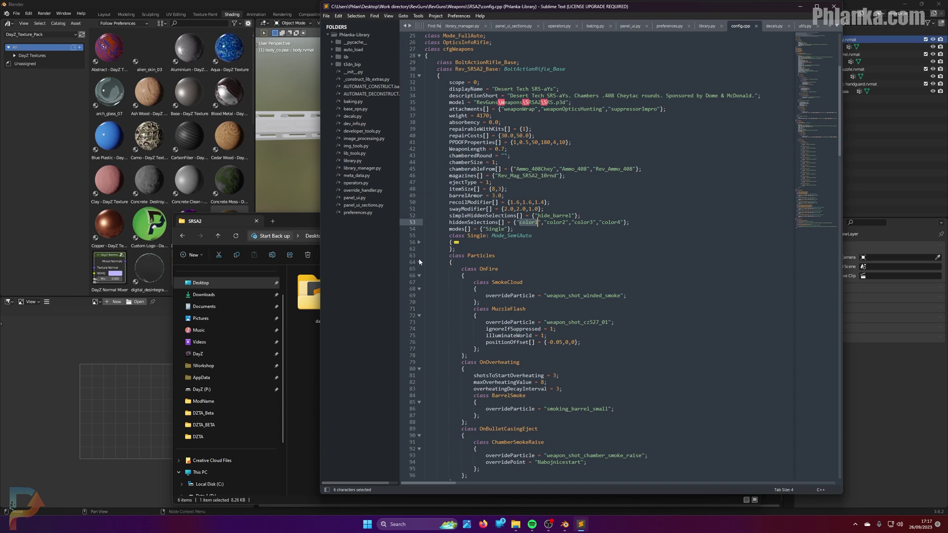
{"action": "left_click", "coordinate": [420, 262]}
{"action": "left_click", "coordinate": [419, 283]}
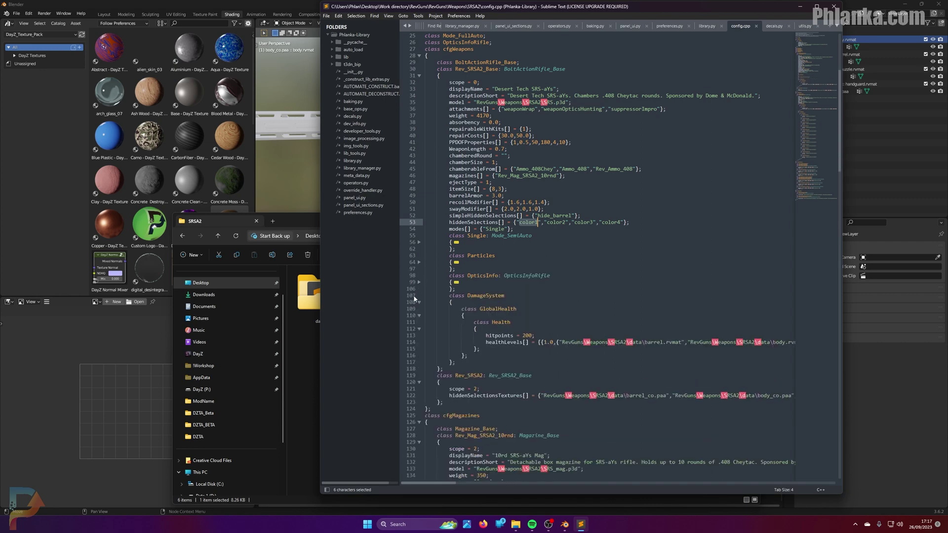
{"action": "left_click", "coordinate": [420, 303]}
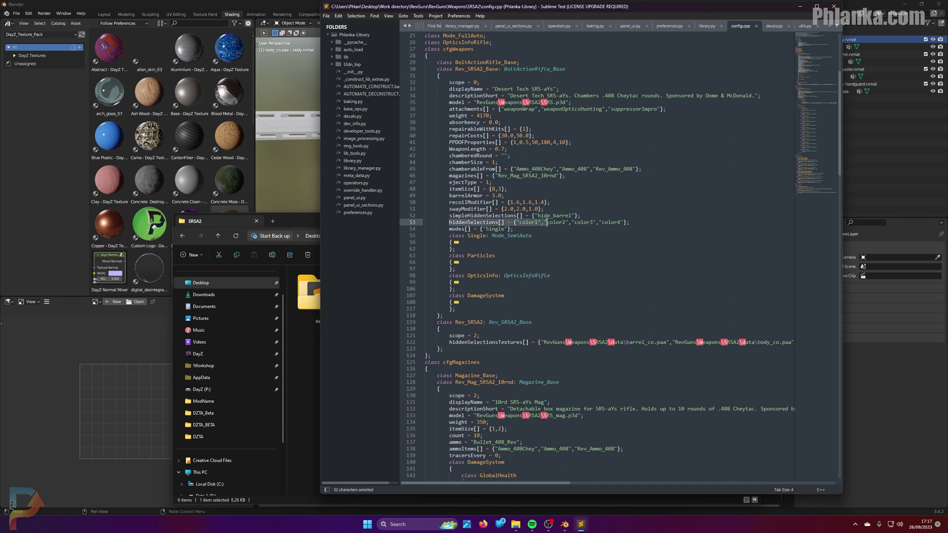
{"action": "key", "text": "Down"}
{"action": "double_click", "coordinate": [525, 223]}
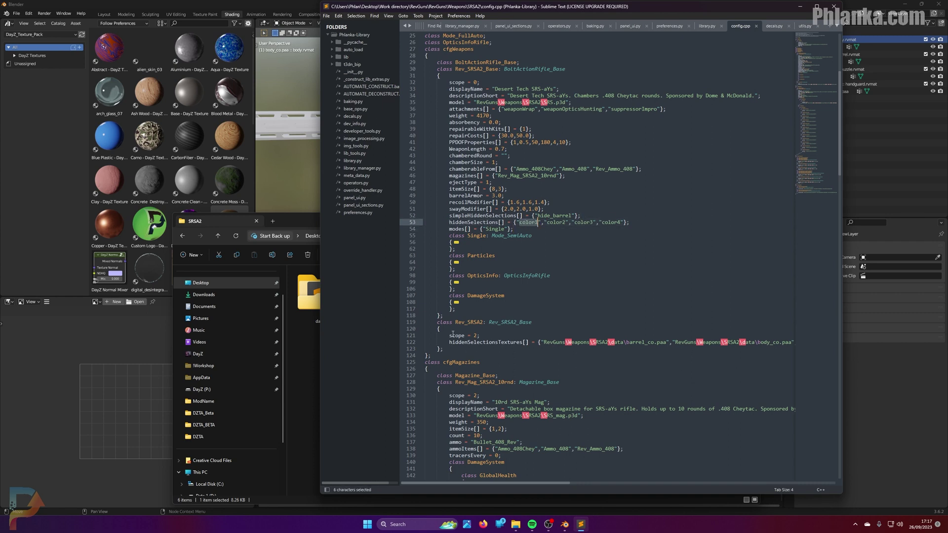
{"action": "left_click_drag", "start_coordinate": [451, 342], "coordinate": [652, 341]}
{"action": "left_click", "coordinate": [511, 342]}
{"action": "left_click", "coordinate": [636, 343]}
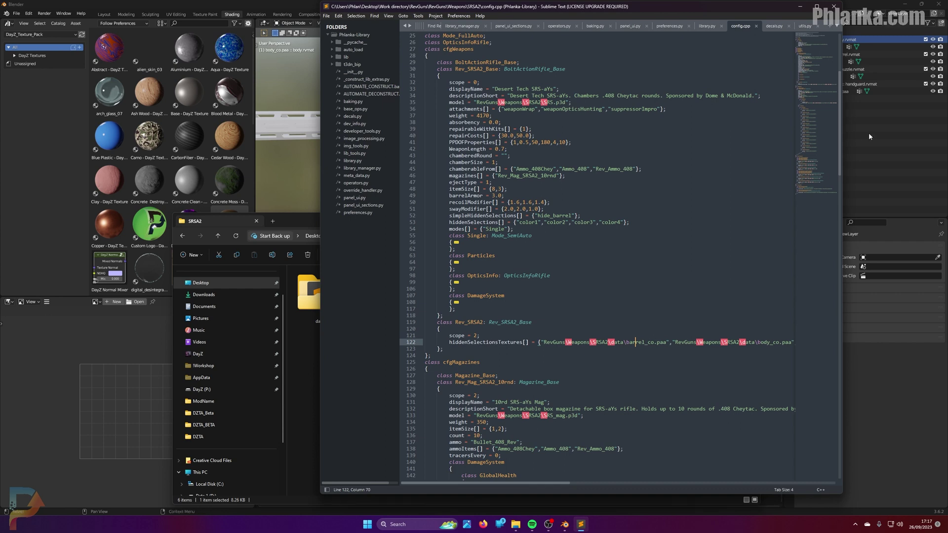
Rename the barrel collection to color1 and its object to barrel
{"action": "left_click", "coordinate": [852, 47]}
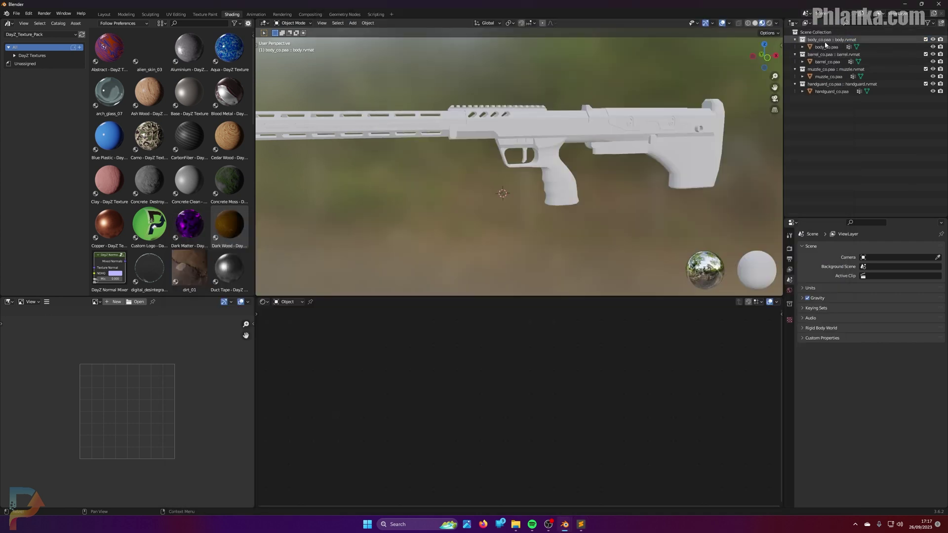
{"action": "left_click", "coordinate": [835, 54]}
{"action": "double_click", "coordinate": [837, 55]}
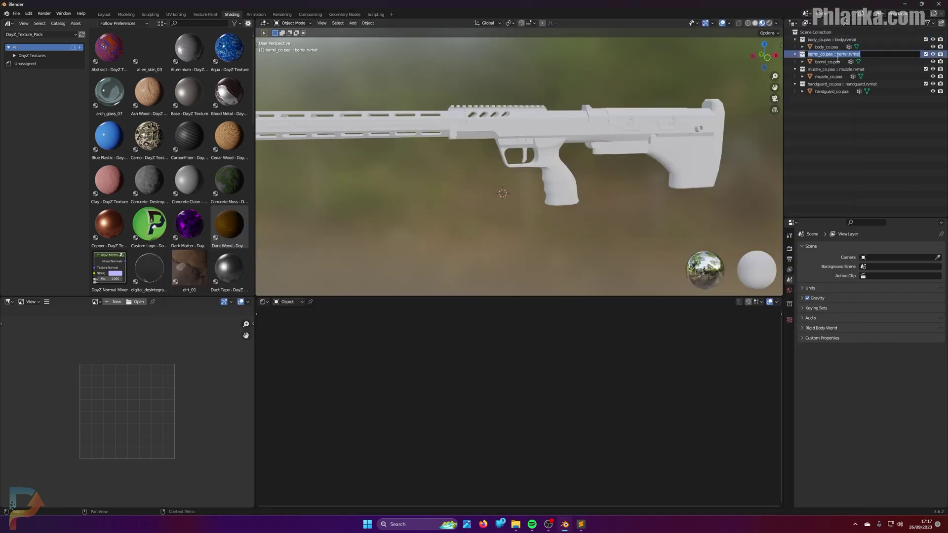
{"action": "type", "text": "color1"}
{"action": "key", "text": "Return"}
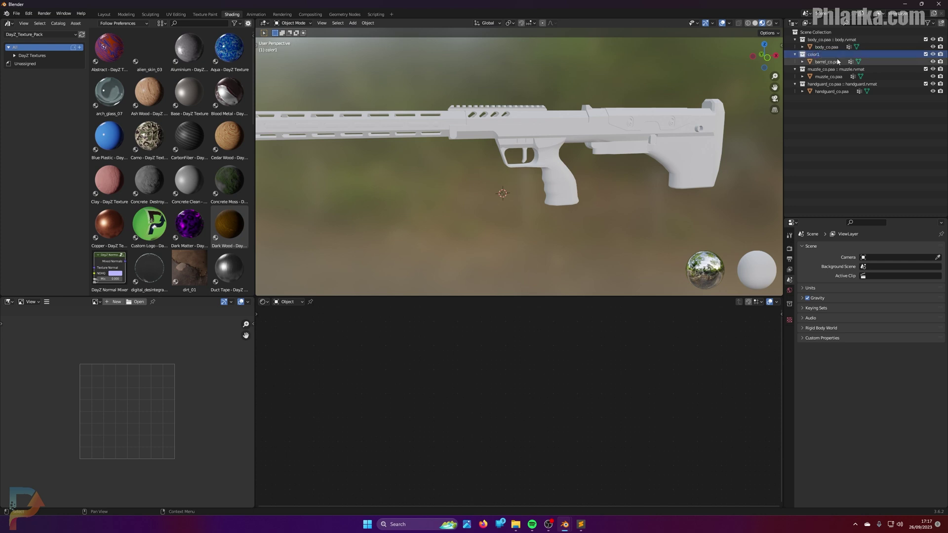
{"action": "double_click", "coordinate": [838, 62]}
{"action": "left_click_drag", "start_coordinate": [828, 62], "coordinate": [876, 63]}
{"action": "key", "text": "BackSpace"}
{"action": "key", "text": "BackSpace"}
{"action": "key", "text": "Return"}
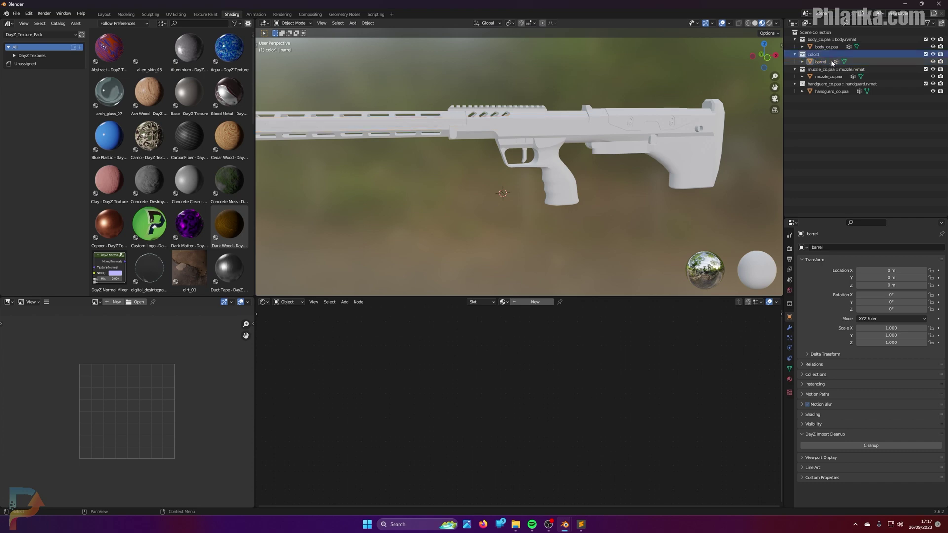
Check the texture order along config.cpp line 122 in Sublime Text
{"action": "key", "text": "alt+Tab"}
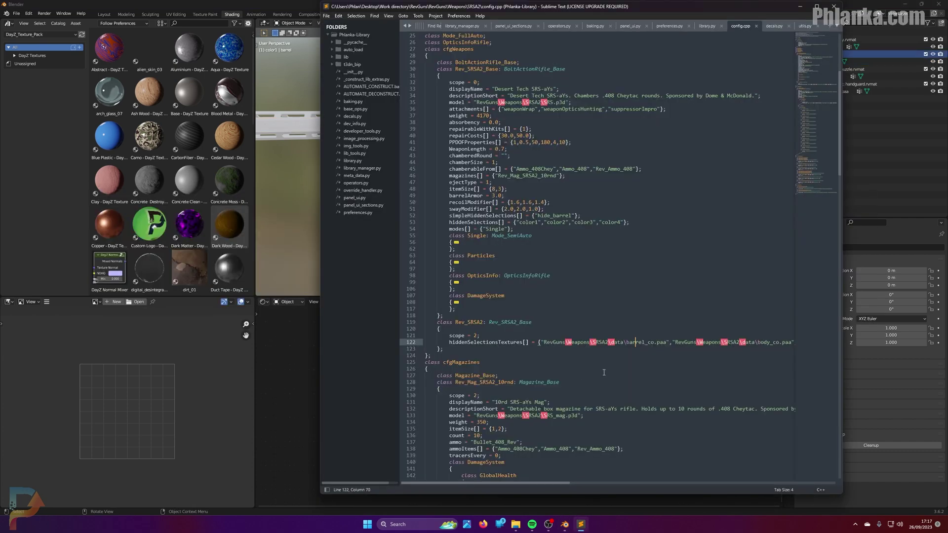
{"action": "scroll", "coordinate": [685, 341], "scroll_direction": "right", "scroll_amount": 5}
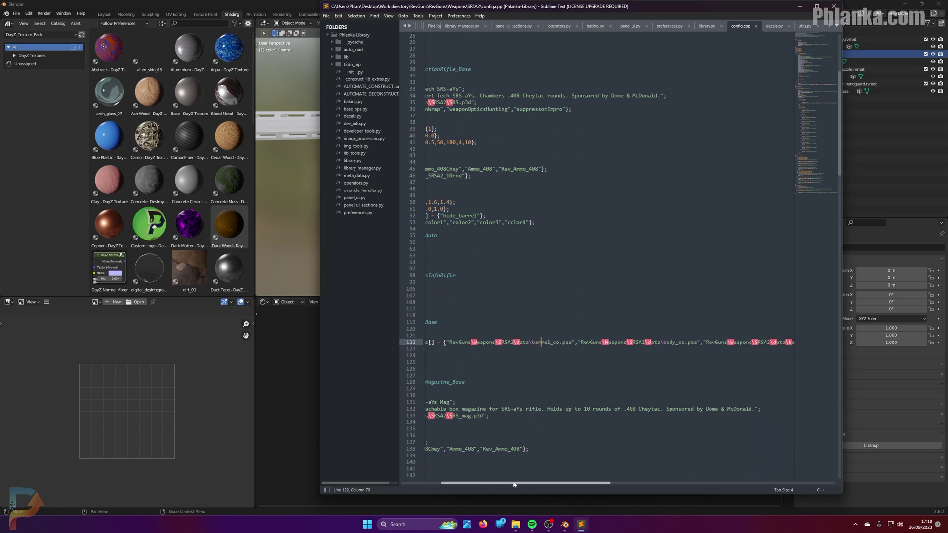
{"action": "left_click", "coordinate": [650, 342]}
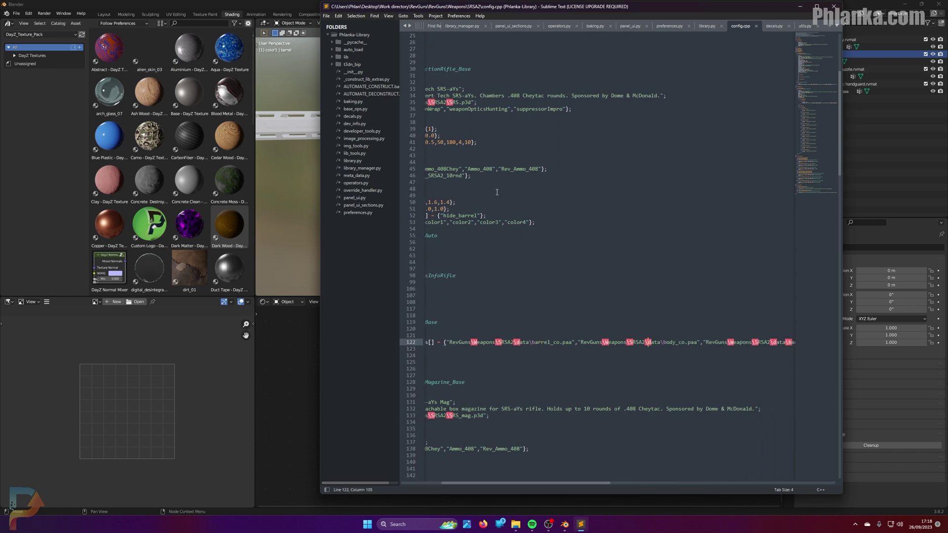
{"action": "left_click_drag", "start_coordinate": [581, 484], "coordinate": [540, 486]}
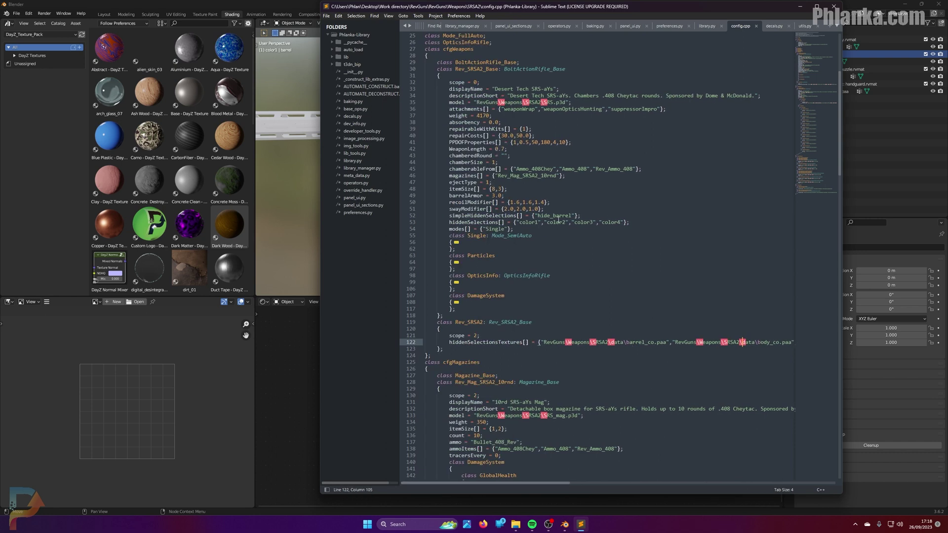
{"action": "scroll", "coordinate": [562, 484], "scroll_direction": "right", "scroll_amount": 4}
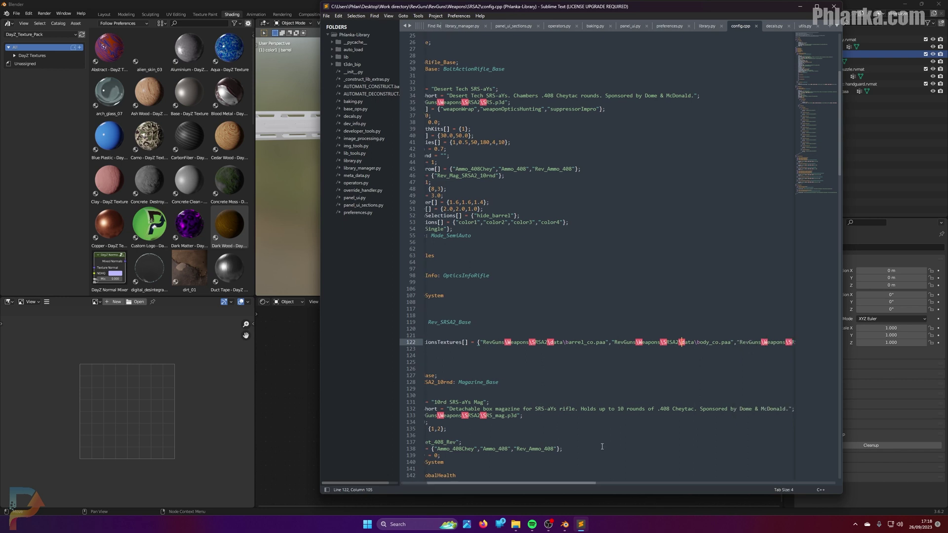
{"action": "scroll", "coordinate": [563, 484], "scroll_direction": "right", "scroll_amount": 4}
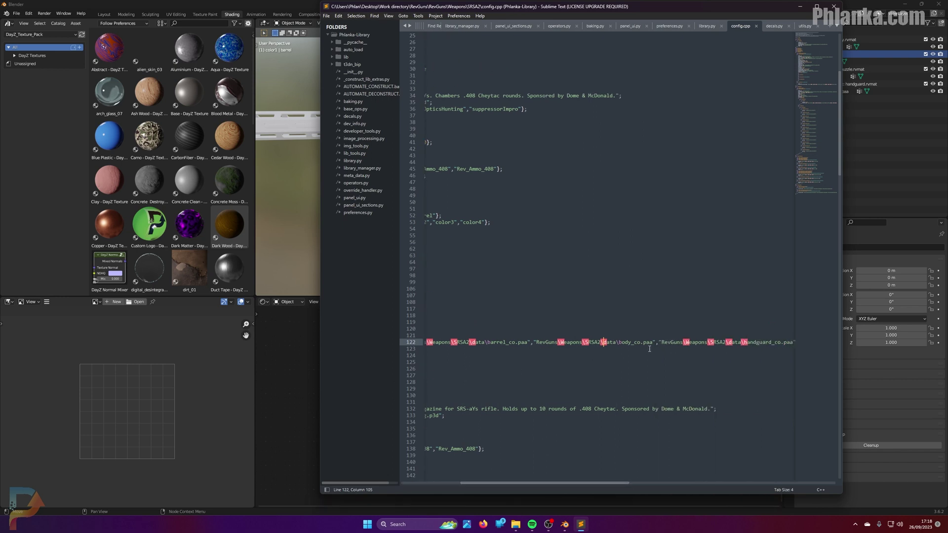
{"action": "key", "text": "alt+Tab"}
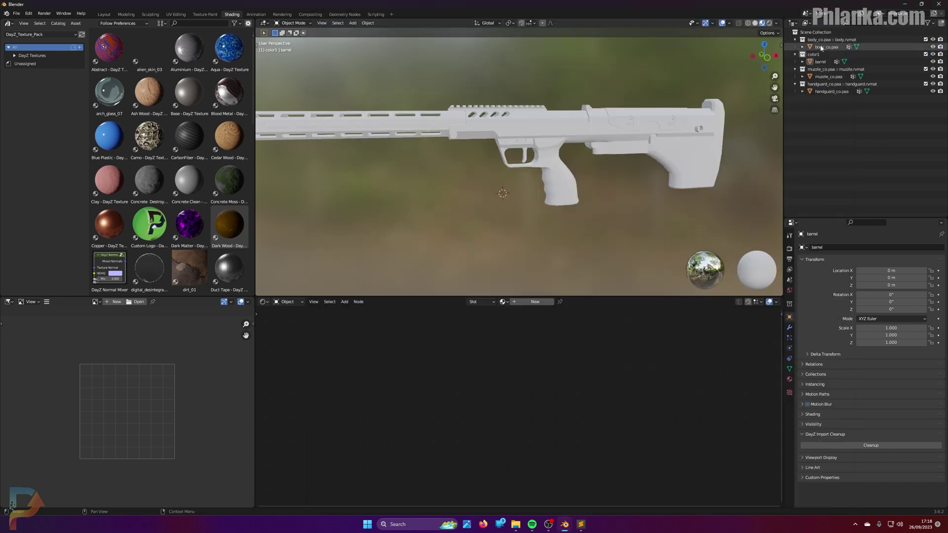
Rename the body collection to color2 and its object to body
{"action": "double_click", "coordinate": [824, 39]}
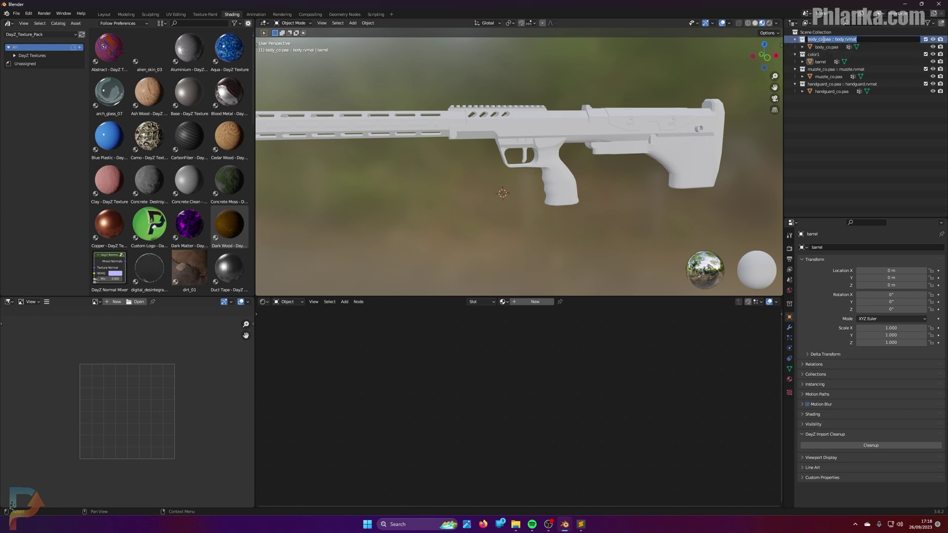
{"action": "type", "text": "color2"}
{"action": "key", "text": "Return"}
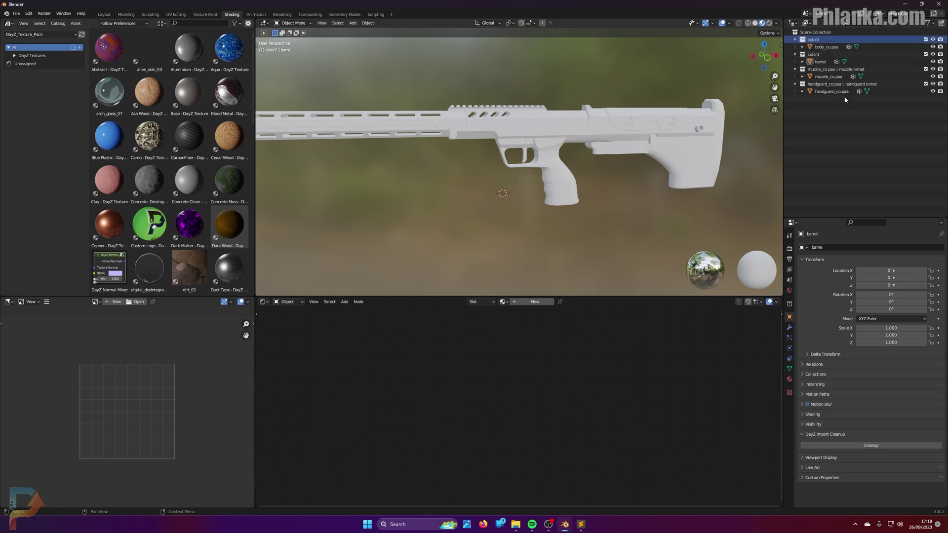
{"action": "double_click", "coordinate": [825, 47]}
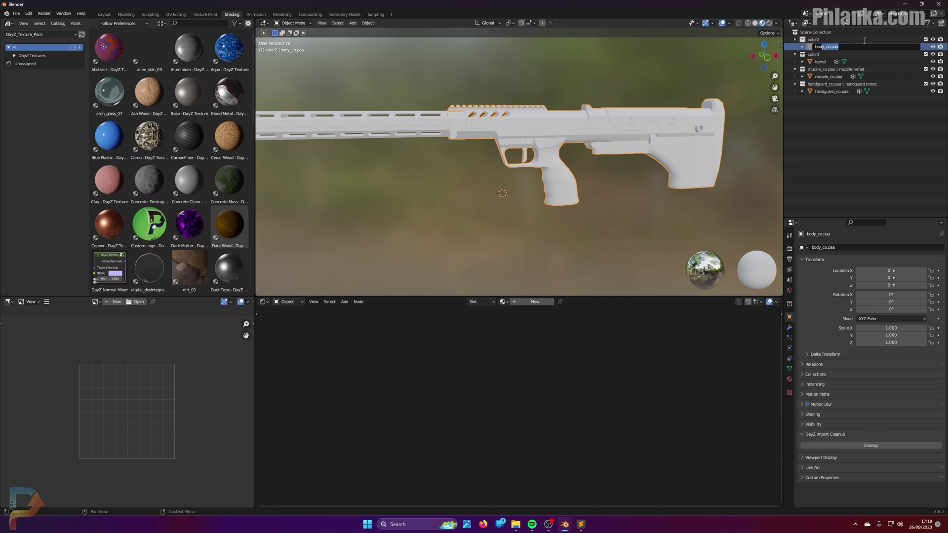
{"action": "key", "text": "Return"}
Read the remaining texture paths on line 122 to find the next color order
{"action": "key", "text": "alt+Tab"}
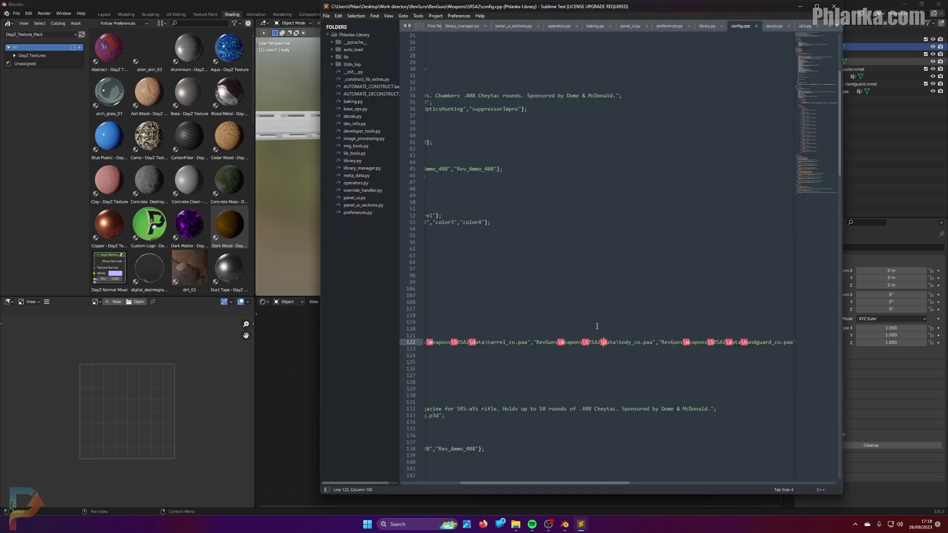
{"action": "scroll", "coordinate": [675, 354], "scroll_direction": "right", "scroll_amount": 3}
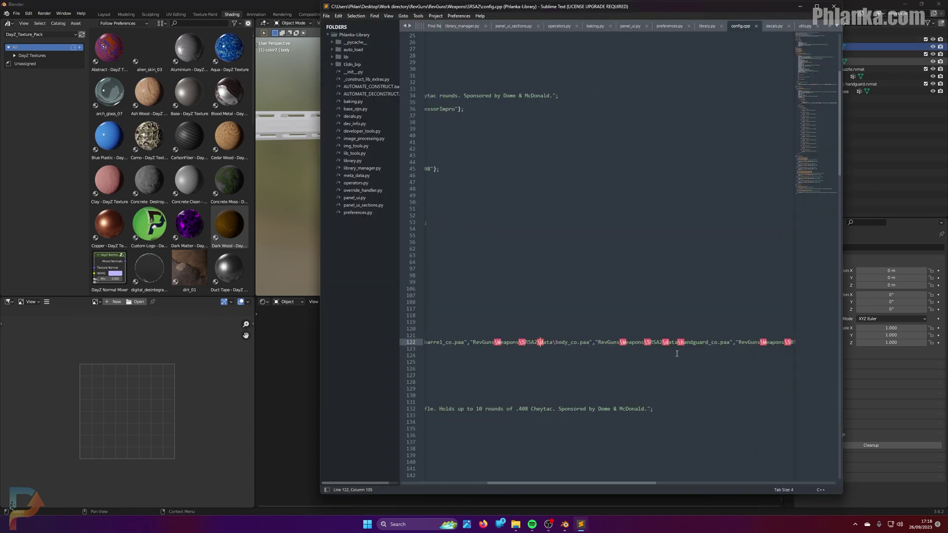
{"action": "left_click_drag", "start_coordinate": [598, 342], "coordinate": [722, 343]}
{"action": "key", "text": "alt+Tab"}
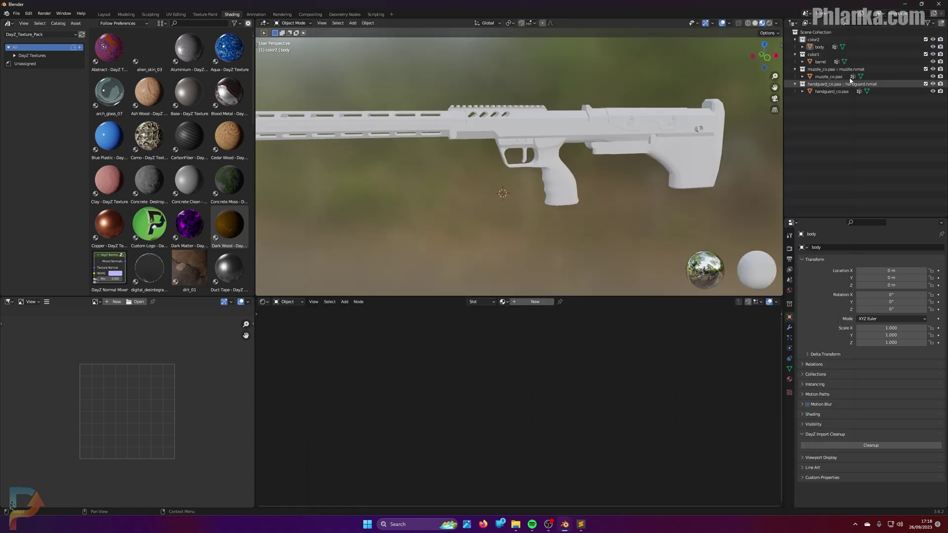
Rename the handguard collection to color3 and its object to handguard
{"action": "double_click", "coordinate": [834, 85]}
{"action": "type", "text": "colo"}
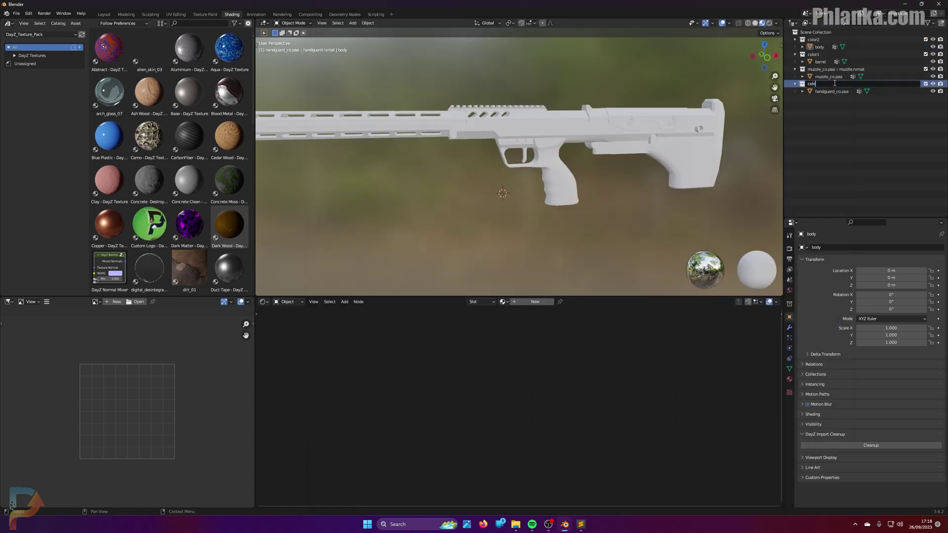
{"action": "type", "text": "r3"}
{"action": "key", "text": "Return"}
{"action": "double_click", "coordinate": [833, 91]}
{"action": "key", "text": "End"}
{"action": "key", "text": "shift+ctrl+Left"}
{"action": "key", "text": "shift+ctrl+Left"}
{"action": "key", "text": "BackSpace"}
{"action": "key", "text": "Return"}
Rename the muzzle collection to color4 and its object to muzzle
{"action": "double_click", "coordinate": [845, 68]}
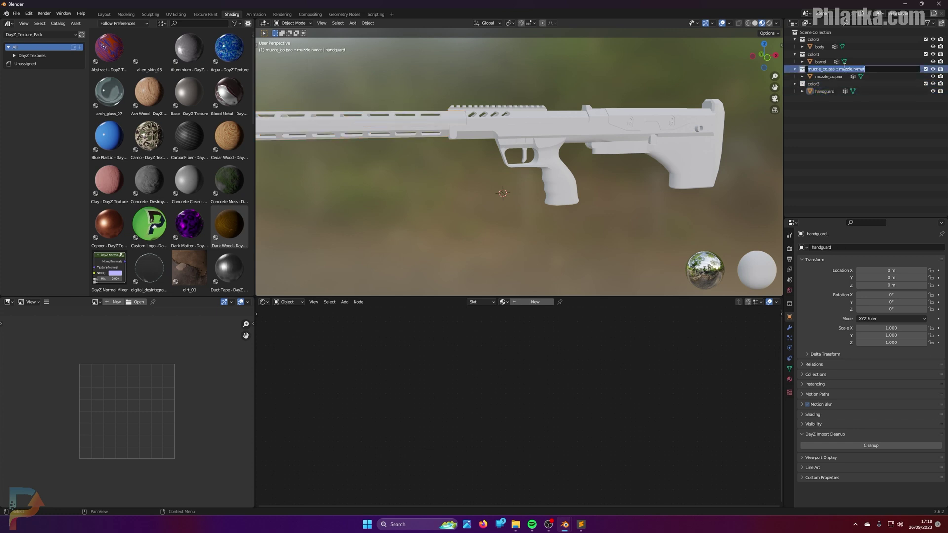
{"action": "type", "text": "color4"}
{"action": "key", "text": "Return"}
{"action": "double_click", "coordinate": [892, 75]}
{"action": "key", "text": "End"}
{"action": "key", "text": "shift+ctrl+Left"}
{"action": "key", "text": "shift+ctrl+Left"}
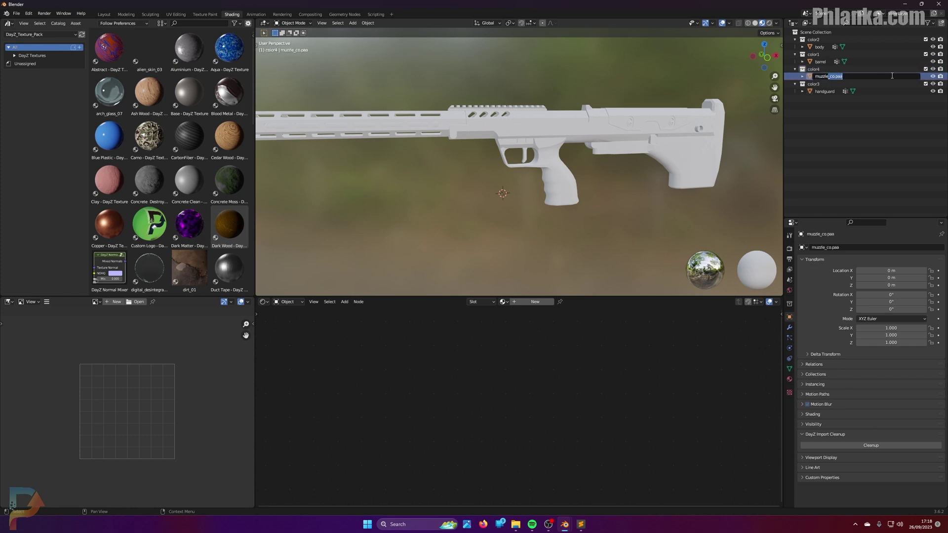
{"action": "key", "text": "BackSpace"}
{"action": "key", "text": "Return"}
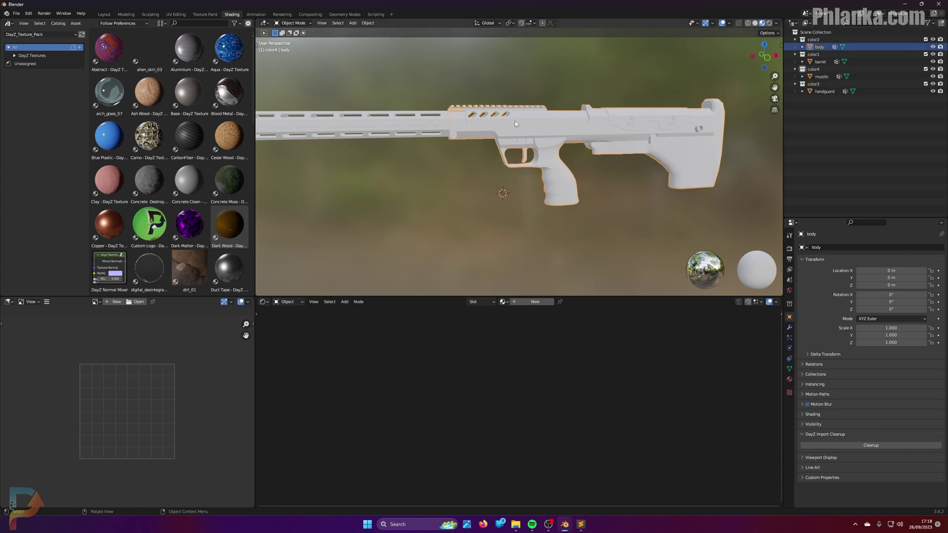
Reorder the collections so color1 through color4 run top to bottom
{"action": "left_click", "coordinate": [445, 114]}
{"action": "left_click_drag", "start_coordinate": [813, 54], "coordinate": [822, 39]}
{"action": "left_click_drag", "start_coordinate": [822, 85], "coordinate": [820, 66]}
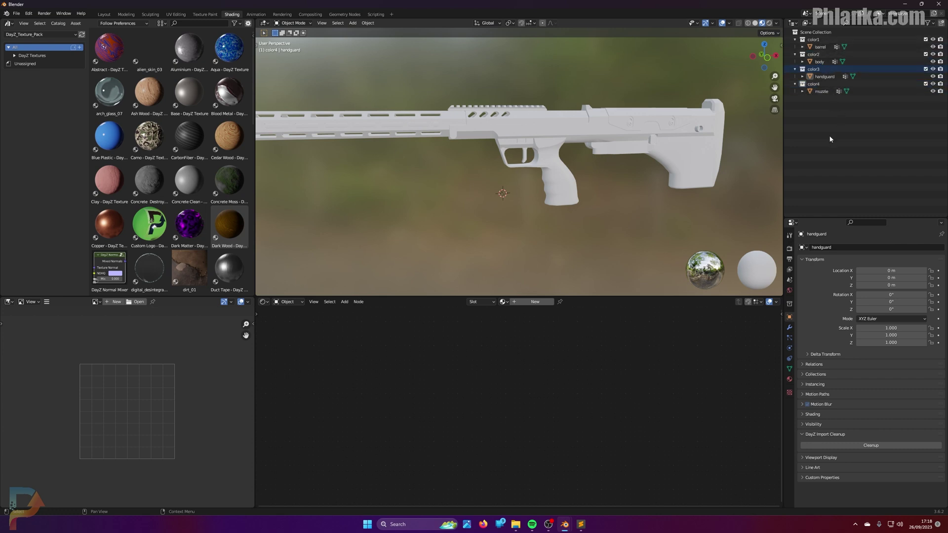
Filter the Asset Browser to DayZ Textures and apply Gold - DayZ Texture to the handguard
{"action": "scroll", "coordinate": [434, 149], "scroll_direction": "down", "scroll_amount": 4}
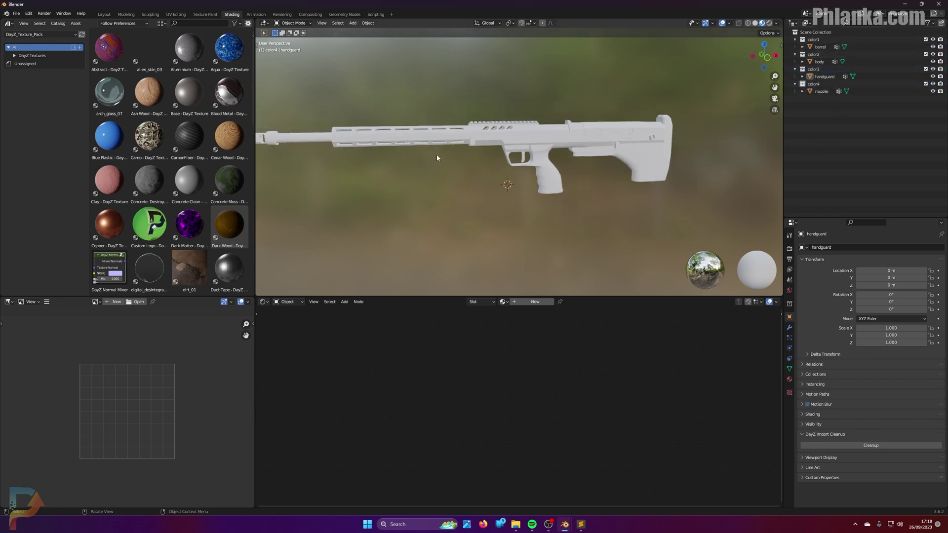
{"action": "scroll", "coordinate": [464, 161], "scroll_direction": "up", "scroll_amount": 3}
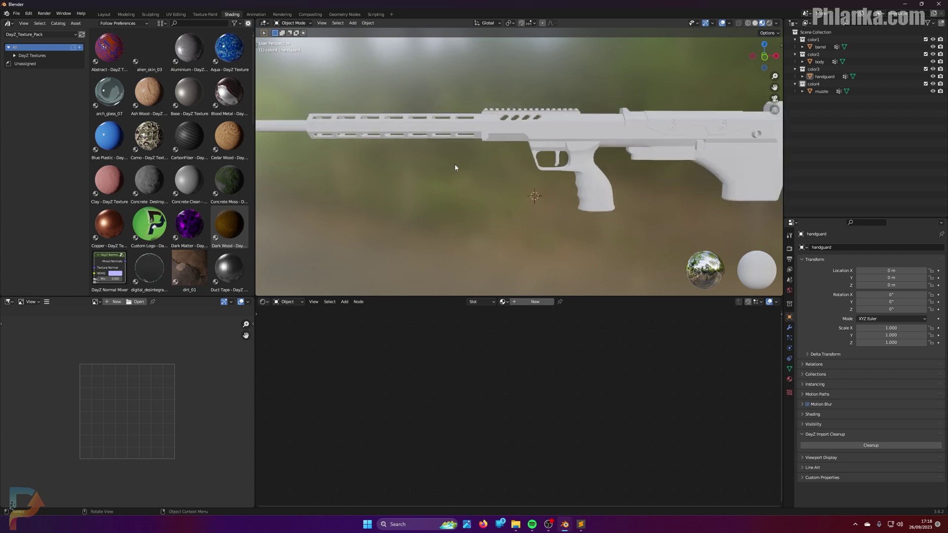
{"action": "left_click", "coordinate": [31, 56]}
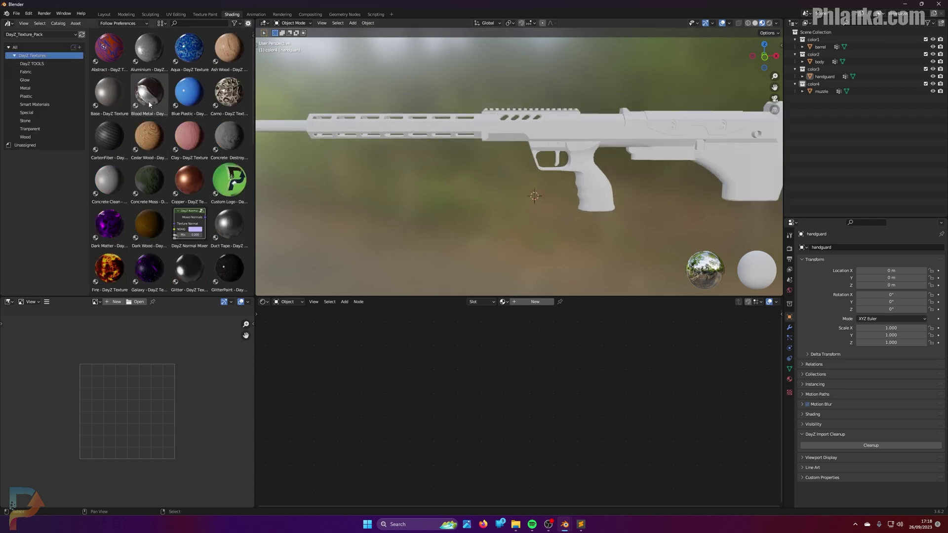
{"action": "scroll", "coordinate": [179, 185], "scroll_direction": "down", "scroll_amount": 2}
{"action": "scroll", "coordinate": [179, 185], "scroll_direction": "down", "scroll_amount": 3}
{"action": "left_click", "coordinate": [124, 178]}
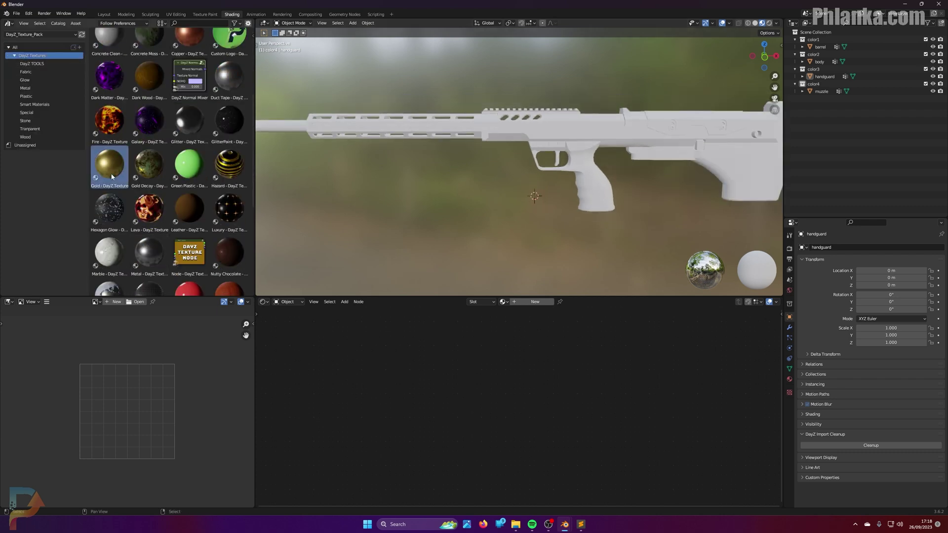
{"action": "left_click_drag", "start_coordinate": [115, 168], "coordinate": [296, 128]}
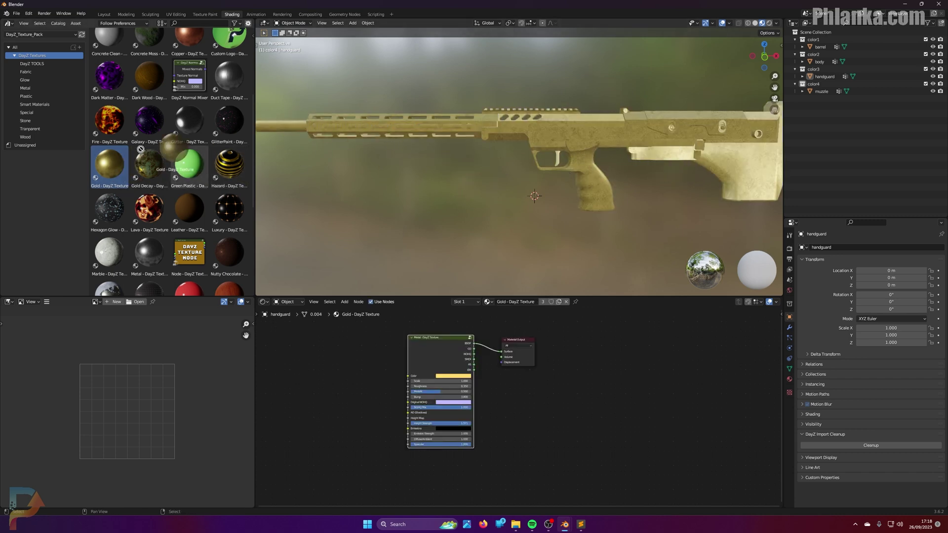
Apply the Gold - DayZ Texture material to the muzzle as well
{"action": "middle_click_drag", "start_coordinate": [346, 168], "coordinate": [459, 176]}
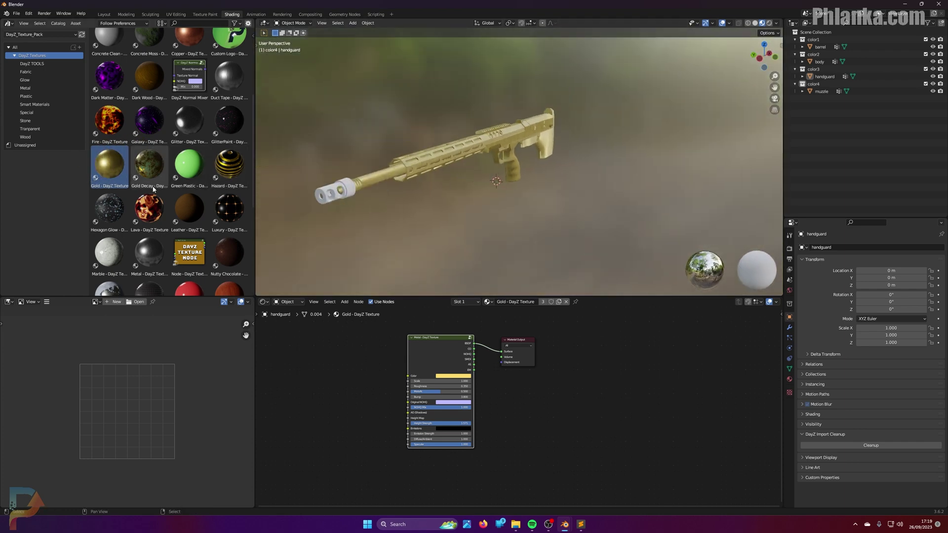
{"action": "left_click_drag", "start_coordinate": [110, 166], "coordinate": [334, 191]}
{"action": "middle_click_drag", "start_coordinate": [405, 202], "coordinate": [449, 186]}
{"action": "scroll", "coordinate": [455, 187], "scroll_direction": "up", "scroll_amount": 6}
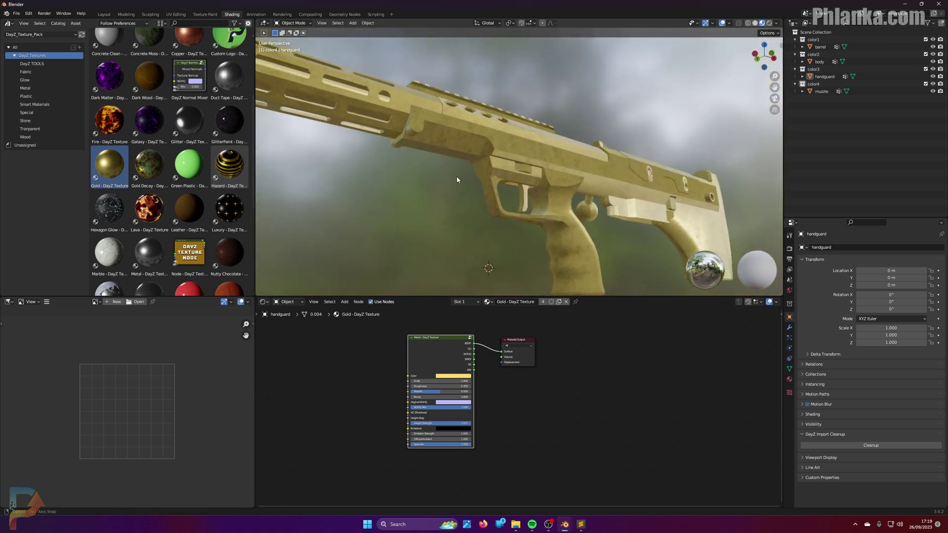
{"action": "scroll", "coordinate": [519, 405], "scroll_direction": "up", "scroll_amount": 3}
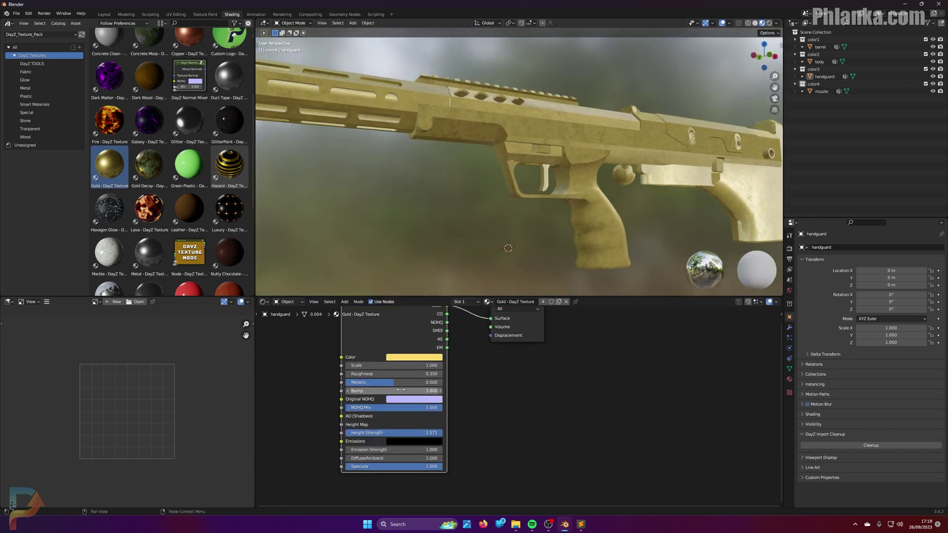
Set Metallic to 1.000 and Roughness to 0.150, and lower Diffuse/Ambient, Emission Strength and Bump
{"action": "left_click_drag", "start_coordinate": [393, 382], "coordinate": [442, 382]}
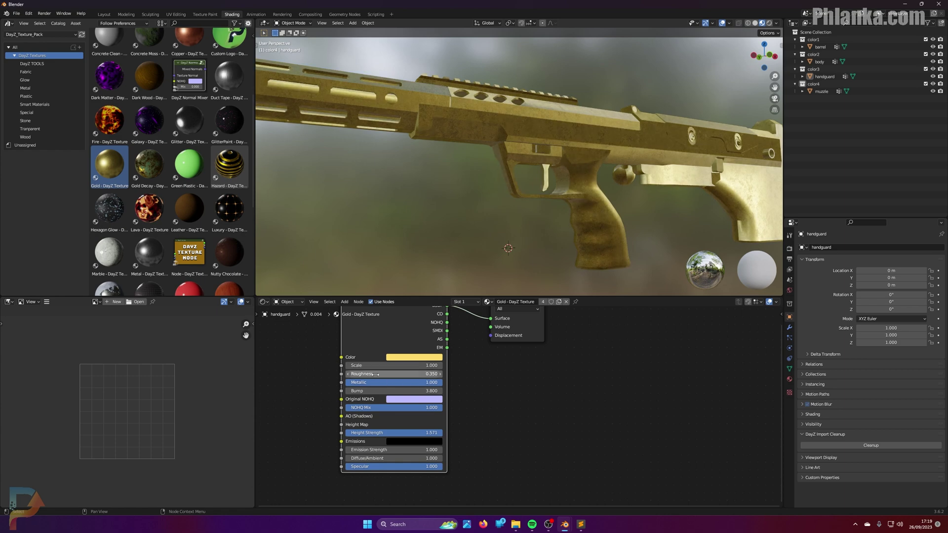
{"action": "left_click_drag", "start_coordinate": [395, 374], "coordinate": [380, 374]}
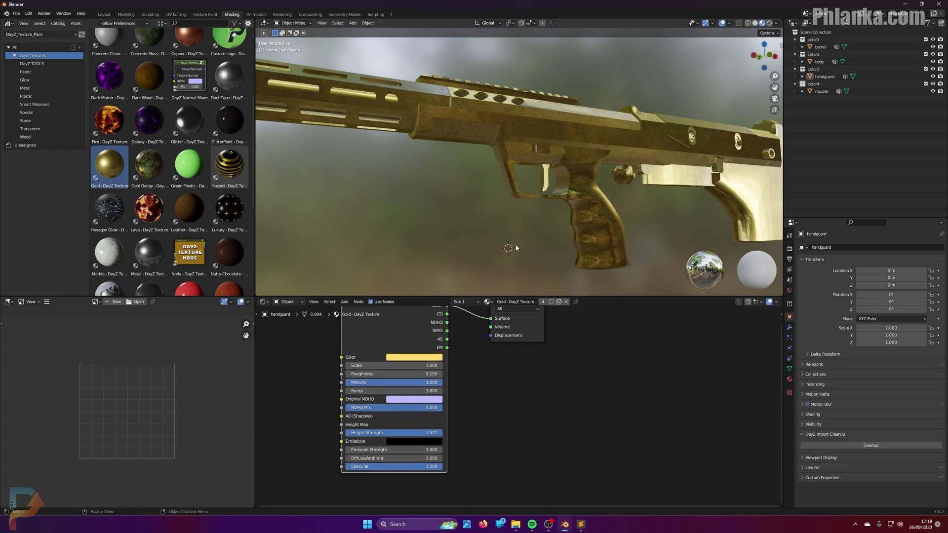
{"action": "middle_click_drag", "start_coordinate": [496, 421], "coordinate": [544, 442]}
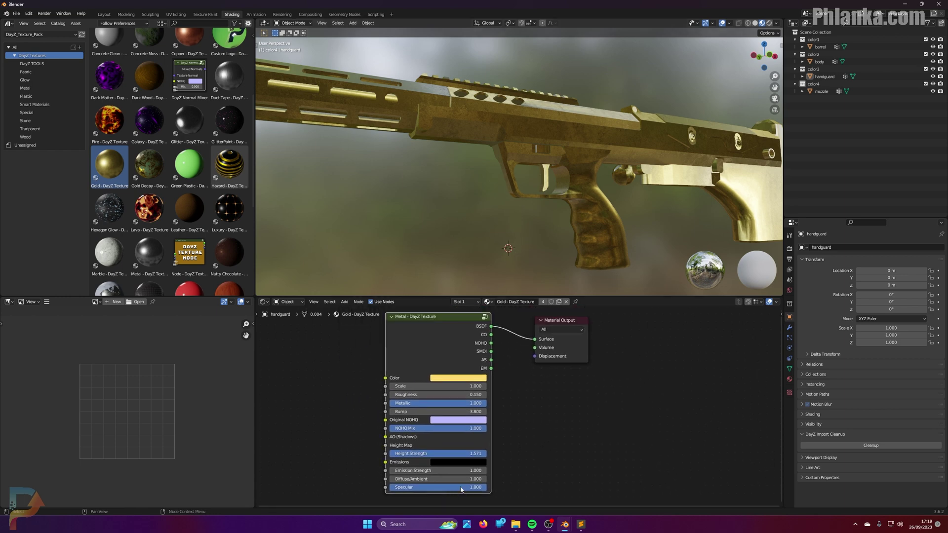
{"action": "mouse_move", "coordinate": [445, 479]}
{"action": "left_mouse_down"}
{"action": "mouse_move", "coordinate": [425, 479]}
{"action": "mouse_move", "coordinate": [459, 479]}
{"action": "mouse_move", "coordinate": [435, 479]}
{"action": "left_mouse_up"}
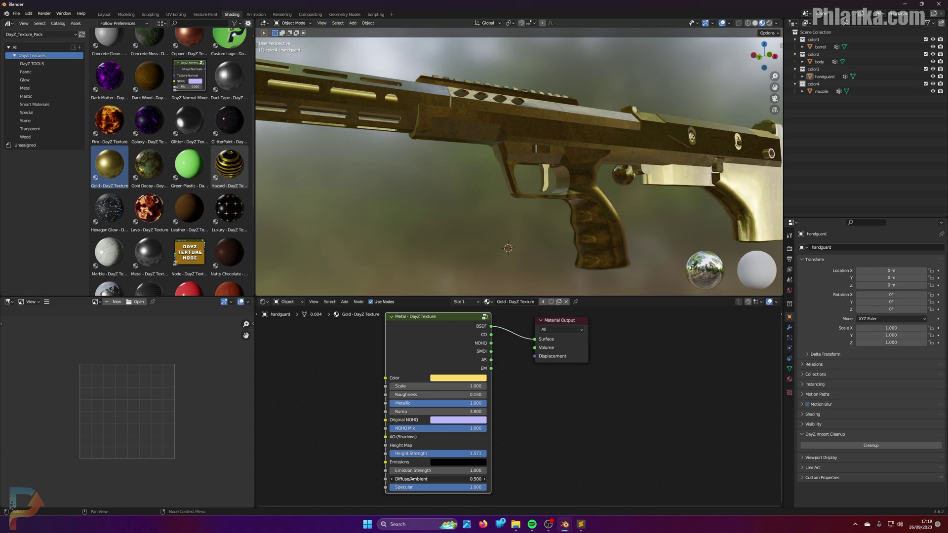
{"action": "left_click_drag", "start_coordinate": [459, 471], "coordinate": [425, 471]}
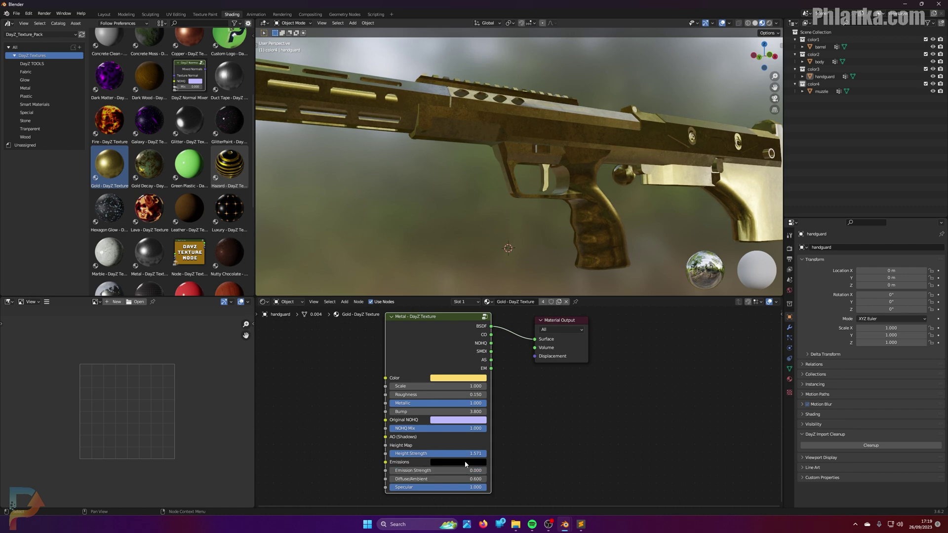
{"action": "left_click_drag", "start_coordinate": [430, 412], "coordinate": [396, 412]}
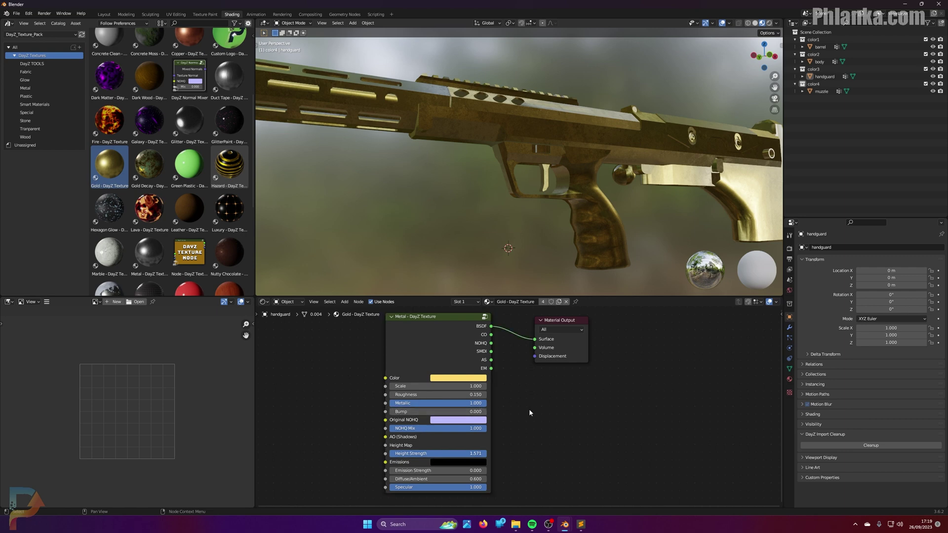
{"action": "middle_click_drag", "start_coordinate": [524, 218], "coordinate": [578, 202]}
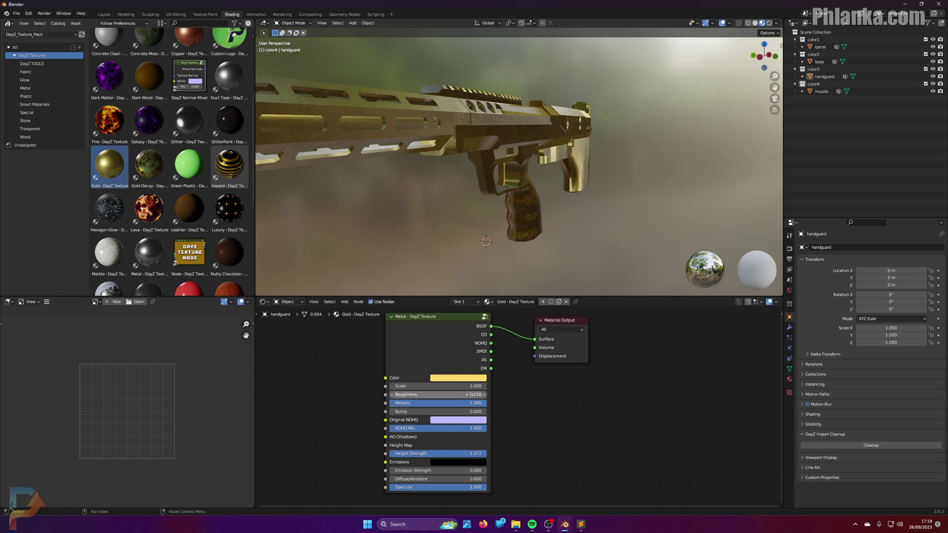
Compare Roughness at 0 and 0.350 on the rifle, then settle on 0.050
{"action": "key", "text": "BackSpace"}
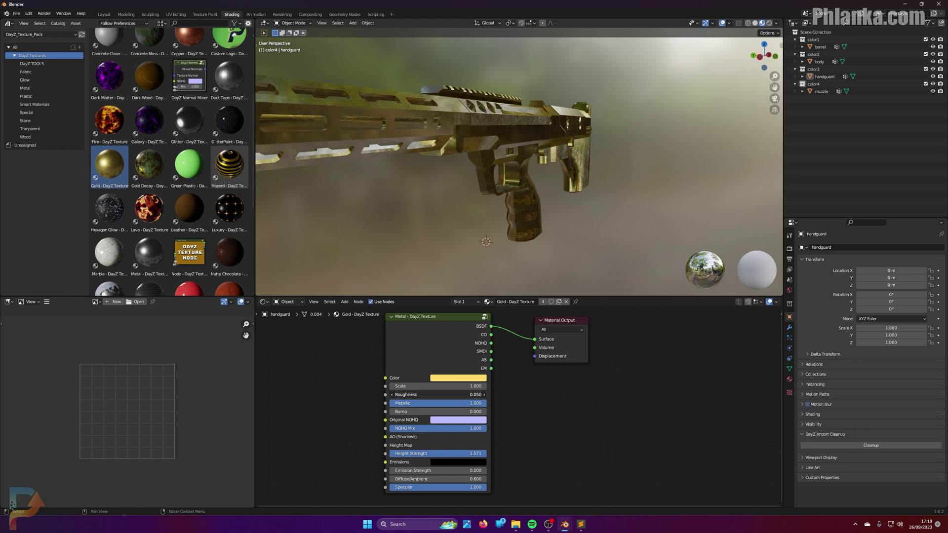
{"action": "left_click_drag", "start_coordinate": [435, 394], "coordinate": [457, 395]}
{"action": "middle_click_drag", "start_coordinate": [520, 259], "coordinate": [551, 174]}
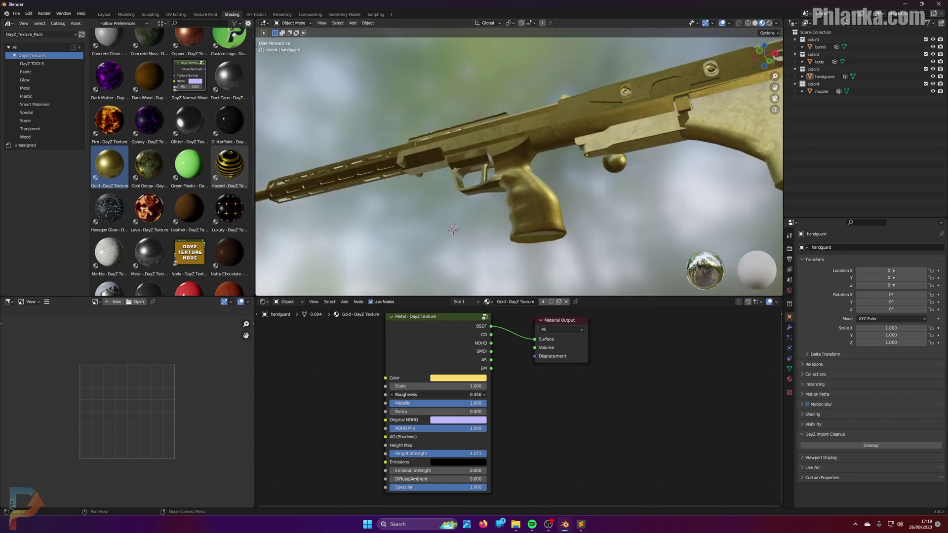
{"action": "key", "text": "BackSpace"}
{"action": "left_click_drag", "start_coordinate": [434, 394], "coordinate": [440, 395]}
{"action": "middle_click_drag", "start_coordinate": [526, 212], "coordinate": [488, 231]}
{"action": "middle_click_drag", "start_coordinate": [511, 424], "coordinate": [505, 431]}
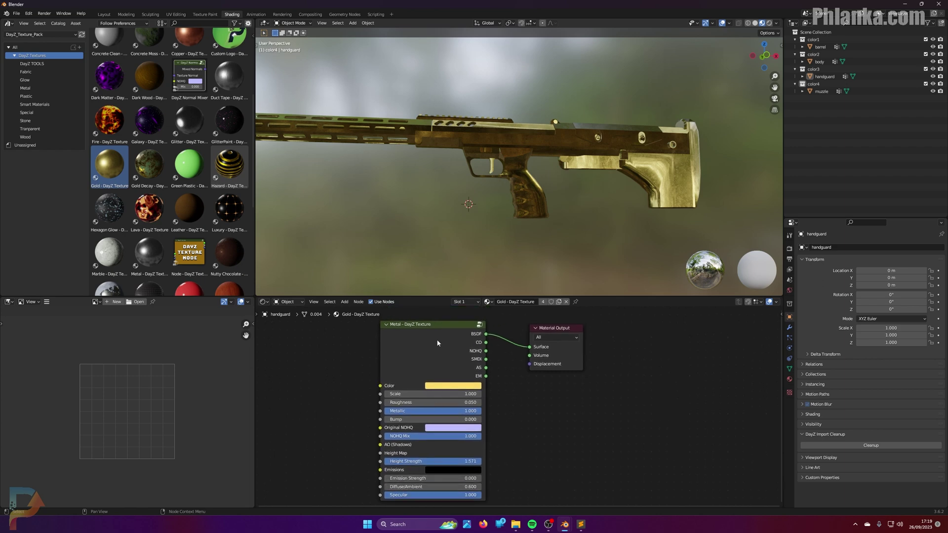
{"action": "left_click_drag", "start_coordinate": [441, 327], "coordinate": [463, 324]}
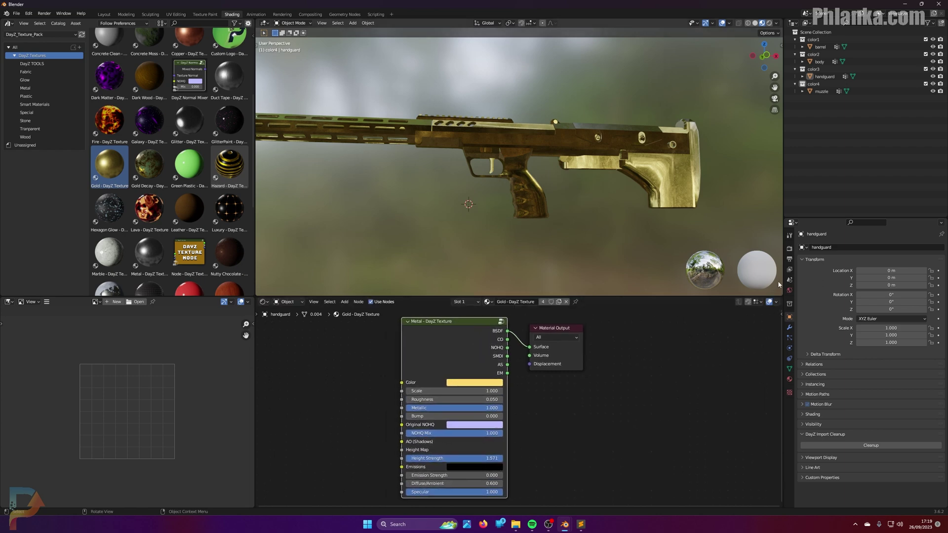
Enter Phlankas_Gold as the Mod Folder Name in the DayZ Texture Animator panel
{"action": "left_click", "coordinate": [789, 236]}
{"action": "scroll", "coordinate": [858, 307], "scroll_direction": "down", "scroll_amount": 3}
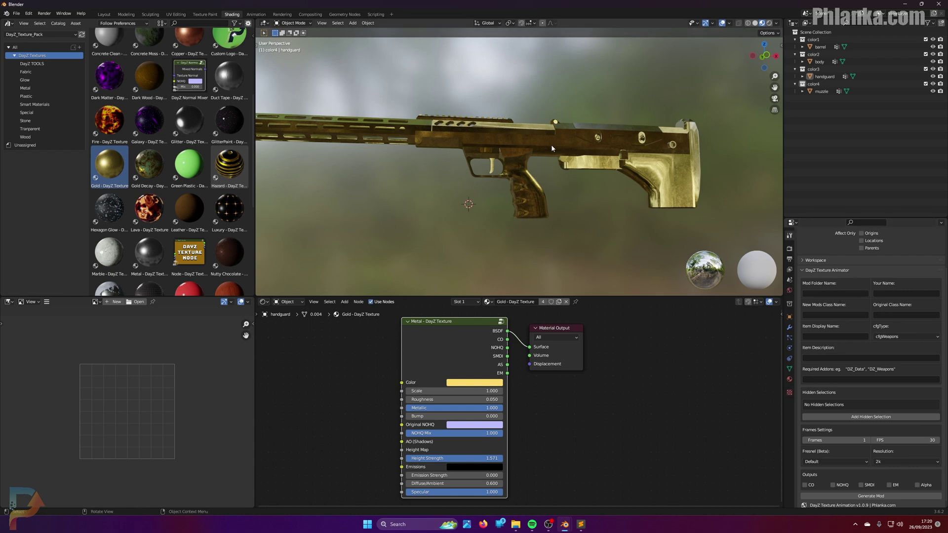
{"action": "middle_click_drag", "start_coordinate": [609, 215], "coordinate": [579, 216], "text": "shift"}
{"action": "left_click", "coordinate": [831, 295]}
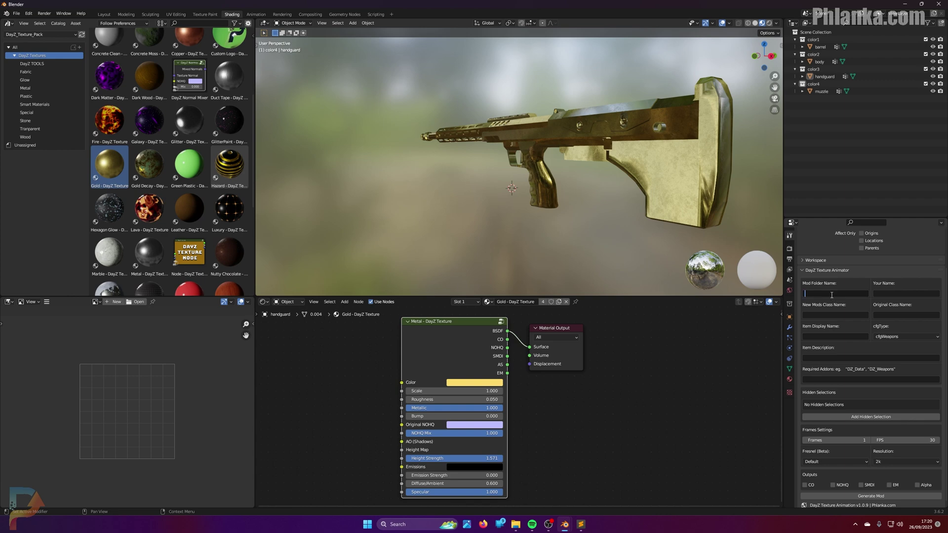
{"action": "type", "text": "Phlankas_Gold_Guns"}
{"action": "key", "text": "ctrl+a"}
{"action": "key", "text": "Return"}
Fill in the author name and set the New Mods Class Name to Golden_SRS
{"action": "left_click", "coordinate": [892, 288]}
{"action": "type", "text": "Phlanka"}
{"action": "left_click", "coordinate": [818, 316]}
{"action": "type", "text": "Golden"}
{"action": "type", "text": " SRS"}
{"action": "key", "text": "Tab"}
In config.cpp, locate the Rev_SRSA2_Base class names on lines 30 and 119
{"action": "left_click", "coordinate": [580, 525]}
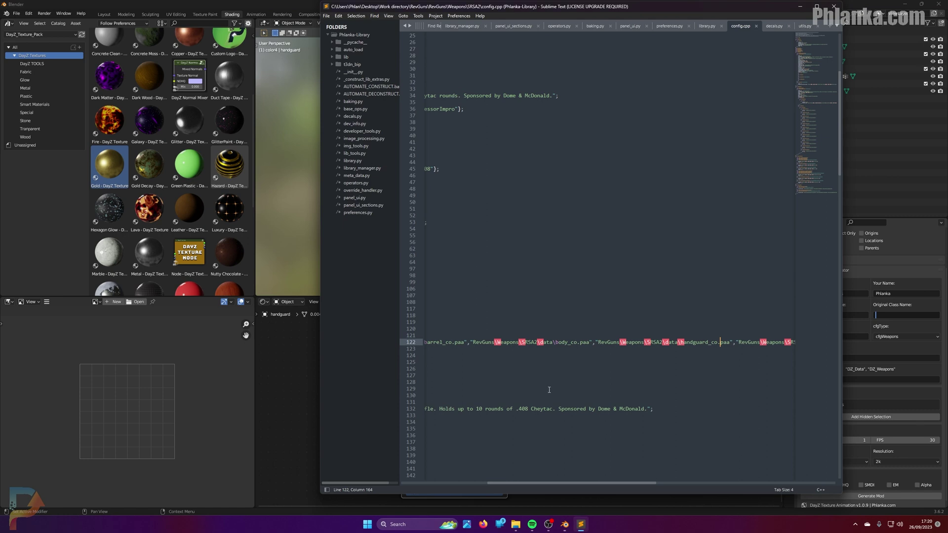
{"action": "scroll", "coordinate": [563, 413], "scroll_direction": "left", "scroll_amount": 5}
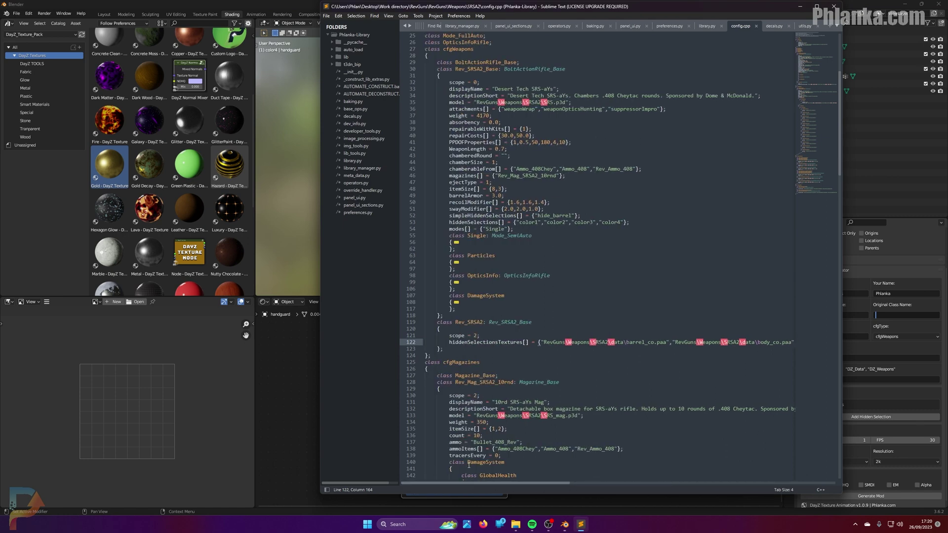
{"action": "left_click_drag", "start_coordinate": [489, 322], "coordinate": [532, 322]}
{"action": "left_click", "coordinate": [532, 322]}
{"action": "scroll", "coordinate": [441, 323], "scroll_direction": "up", "scroll_amount": 6}
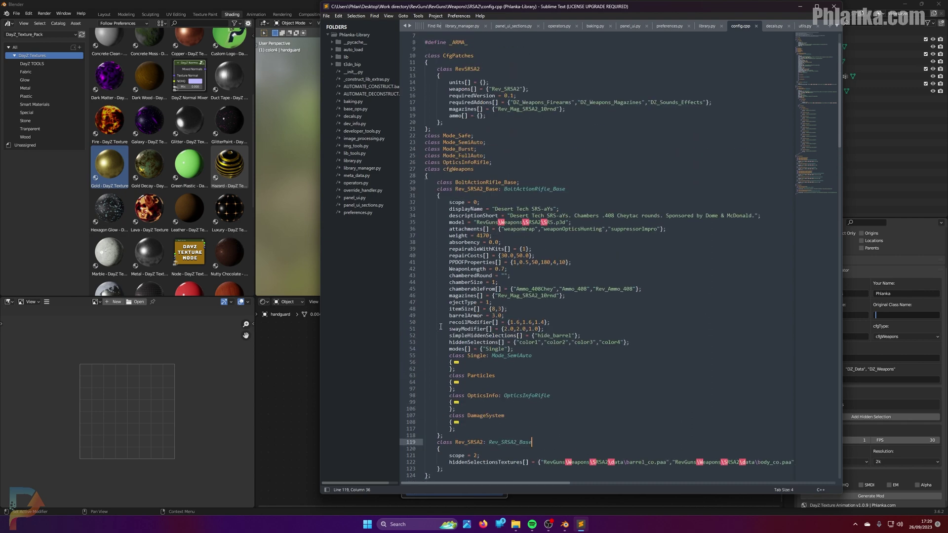
{"action": "left_click_drag", "start_coordinate": [454, 189], "coordinate": [499, 189]}
{"action": "left_click", "coordinate": [499, 189]}
{"action": "double_click", "coordinate": [467, 188]}
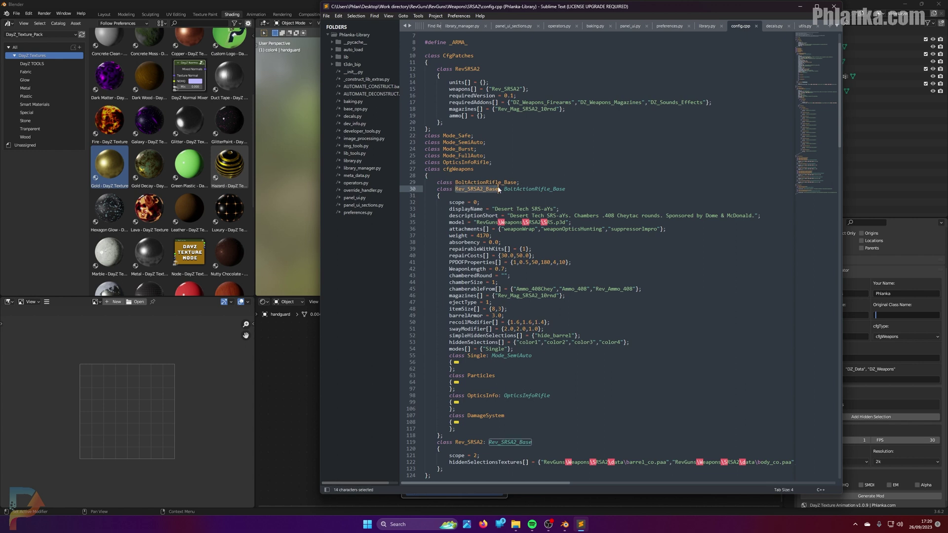
{"action": "scroll", "coordinate": [498, 189], "scroll_direction": "down", "scroll_amount": 5}
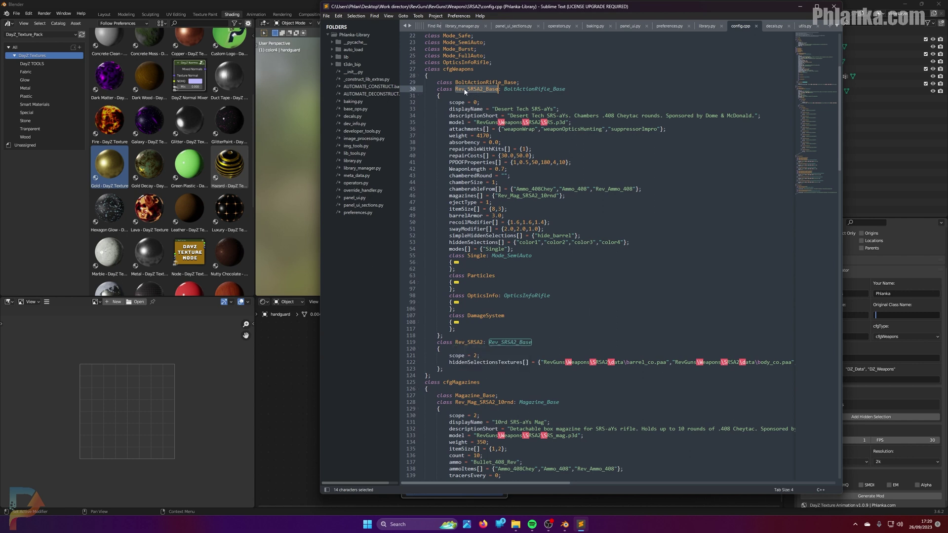
{"action": "mouse_move", "coordinate": [464, 92]}
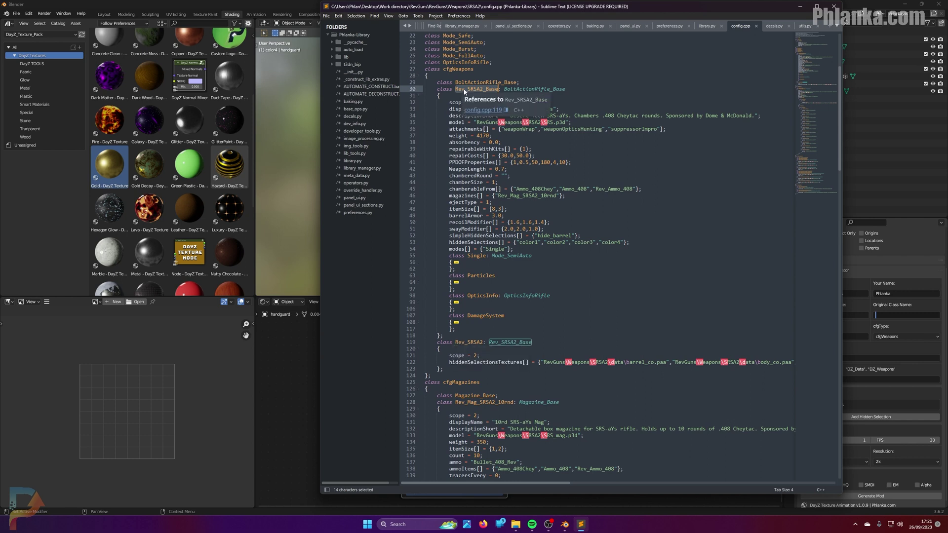
{"action": "left_click", "coordinate": [494, 89]}
{"action": "key", "text": "shift+Left"}
{"action": "key", "text": "shift+Left"}
{"action": "key", "text": "shift+Left"}
{"action": "key", "text": "shift+Left"}
{"action": "key", "text": "shift+Left"}
{"action": "key", "text": "shift+Left"}
{"action": "key", "text": "shift+Left"}
{"action": "key", "text": "shift+Left"}
{"action": "key", "text": "shift+Left"}
{"action": "key", "text": "shift+Left"}
{"action": "key", "text": "shift+Left"}
{"action": "key", "text": "shift+Left"}
{"action": "key", "text": "shift+Left"}
{"action": "key", "text": "shift+Left"}
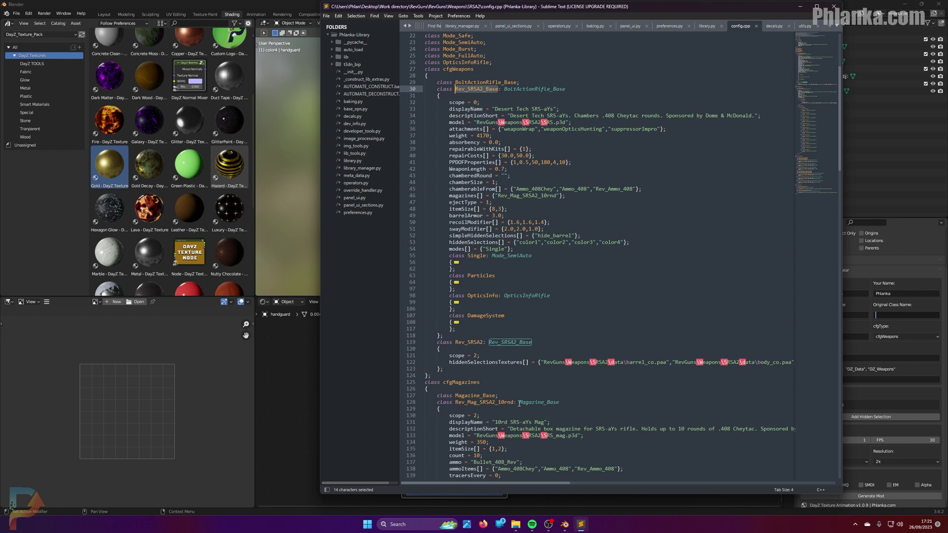
Select the class name Rev_SRSA2 on line 119 and copy it
{"action": "double_click", "coordinate": [468, 343]}
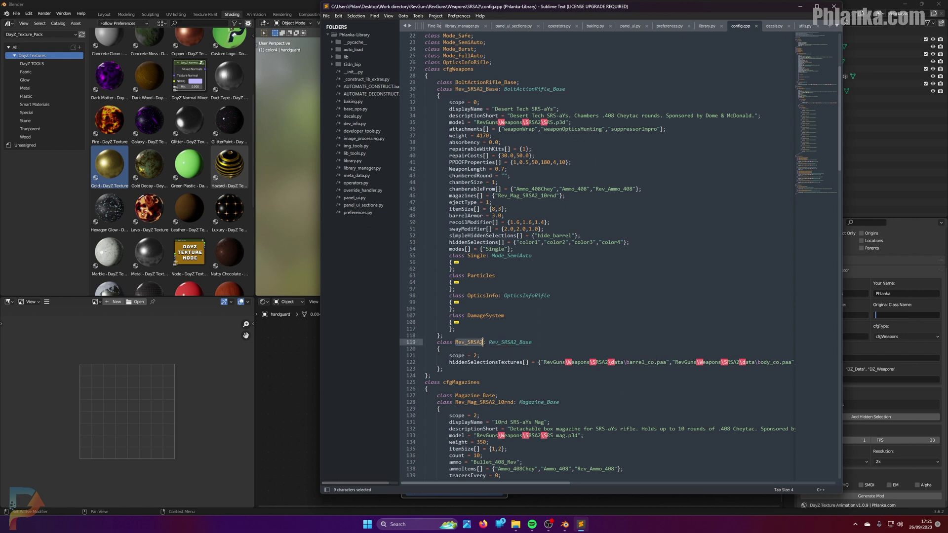
{"action": "double_click", "coordinate": [457, 342]}
{"action": "key", "text": "ctrl+c"}
{"action": "key", "text": "End"}
{"action": "left_click_drag", "start_coordinate": [490, 343], "coordinate": [546, 343]}
{"action": "left_click_drag", "start_coordinate": [484, 342], "coordinate": [455, 342]}
{"action": "key", "text": "ctrl+c"}
{"action": "left_click", "coordinate": [910, 318]}
Paste Rev_SRSA2 as Original Class Name, set display name 'A Golden SRS' and write a Golden SRS description crediting the author
{"action": "key", "text": "ctrl+v"}
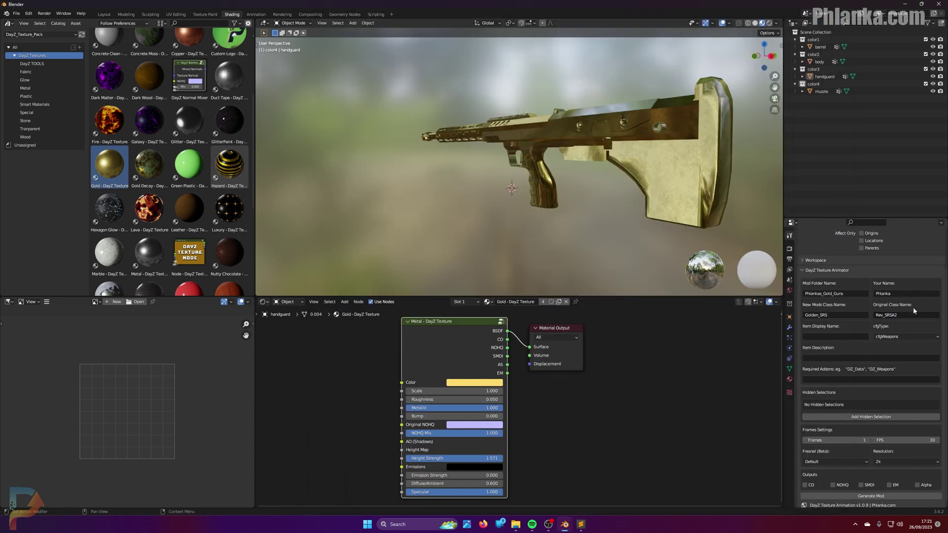
{"action": "left_click", "coordinate": [833, 335]}
{"action": "type", "text": "A Golden SRS"}
{"action": "key", "text": "Return"}
{"action": "left_click", "coordinate": [906, 336]}
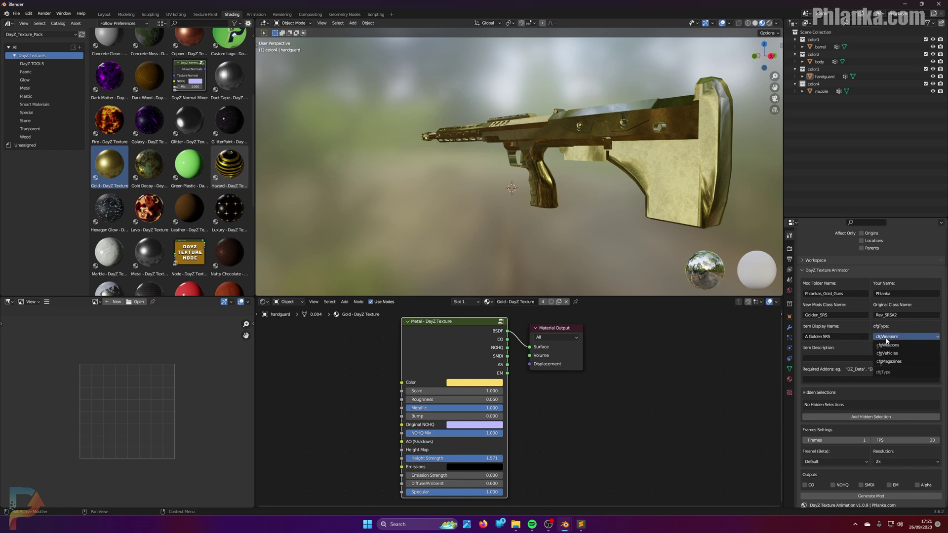
{"action": "left_click", "coordinate": [844, 358]}
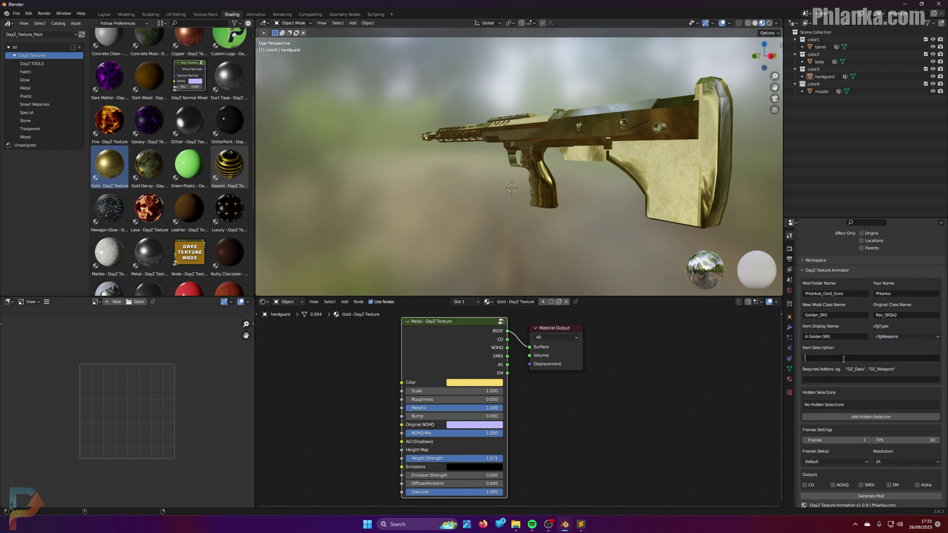
{"action": "type", "text": "Golden SRS By Phlanka"}
In config.cpp, split the requiredAddons list on line 17 across separate lines
{"action": "mouse_move", "coordinate": [581, 524]}
{"action": "left_click", "coordinate": [576, 476]}
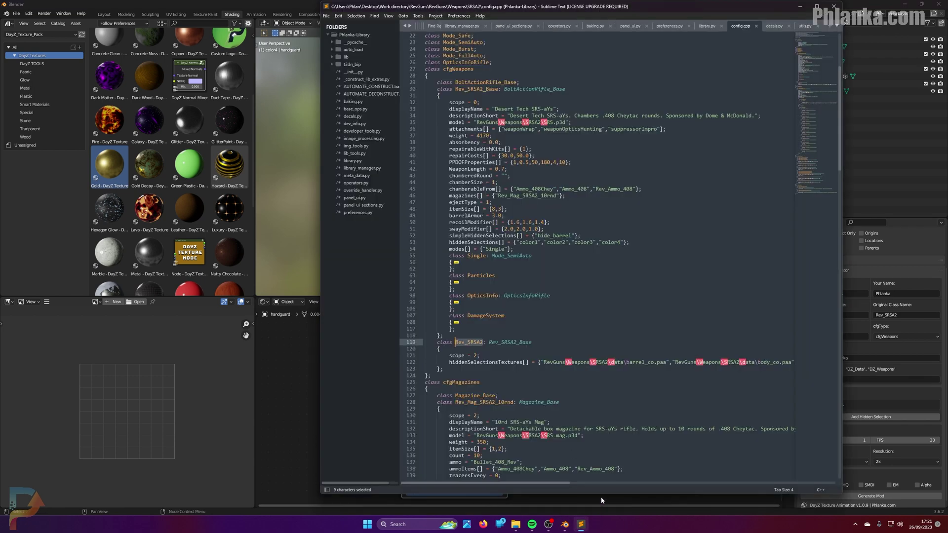
{"action": "scroll", "coordinate": [566, 306], "scroll_direction": "up", "scroll_amount": 7}
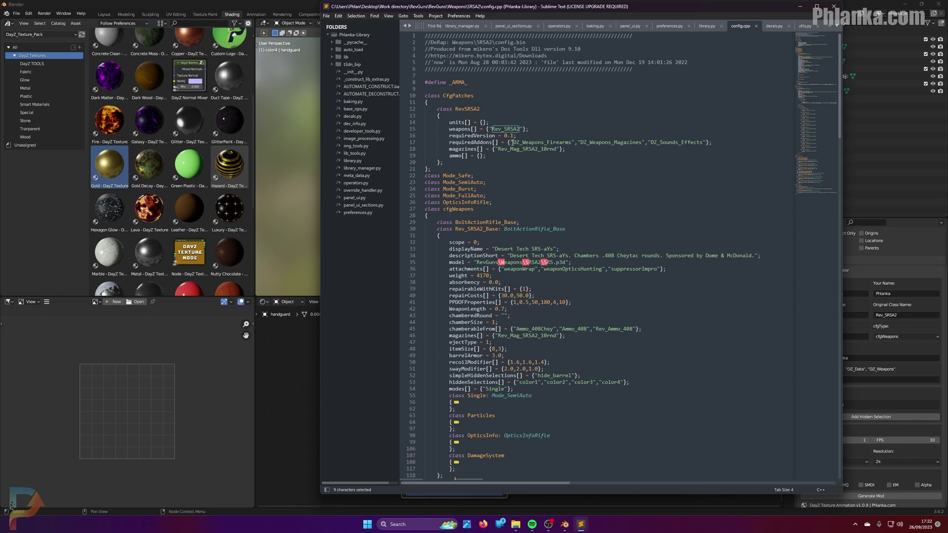
{"action": "left_click_drag", "start_coordinate": [511, 143], "coordinate": [704, 143]}
{"action": "left_click", "coordinate": [710, 142]}
{"action": "key", "text": "Return"}
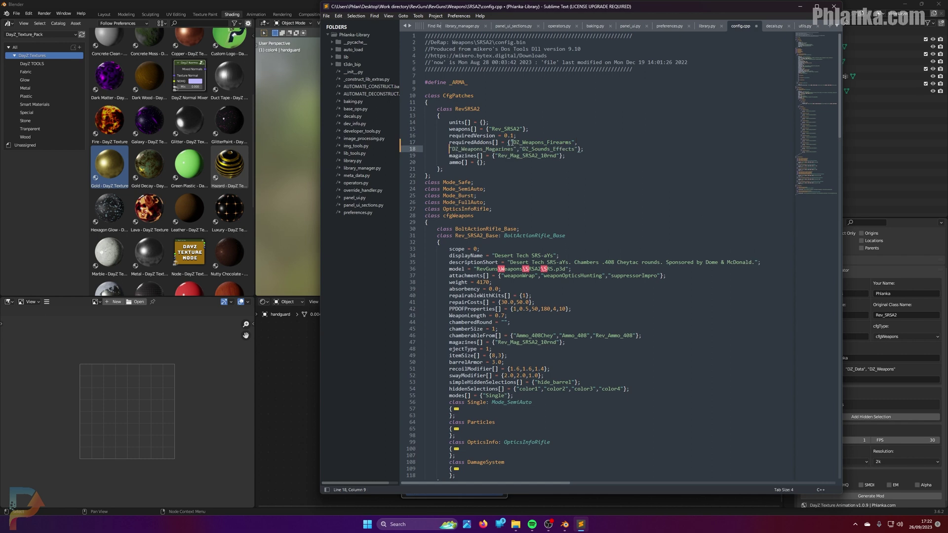
{"action": "left_click", "coordinate": [511, 143]}
{"action": "key", "text": "Return"}
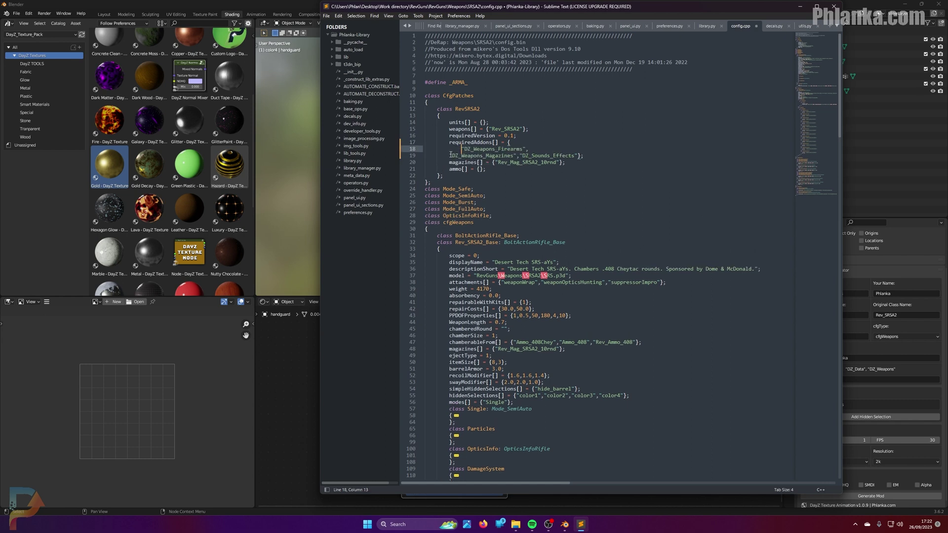
{"action": "left_click", "coordinate": [450, 156]}
{"action": "key", "text": "Tab"}
{"action": "left_click", "coordinate": [535, 156]}
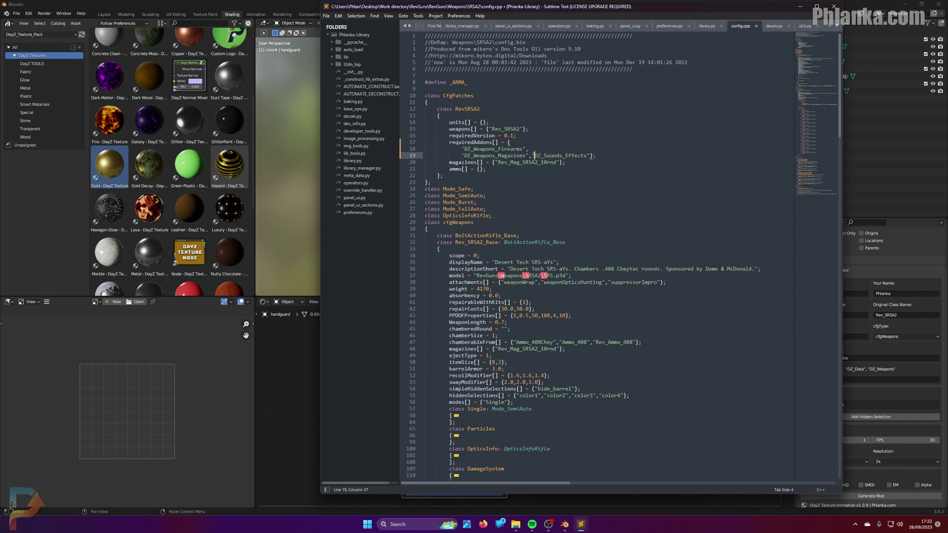
{"action": "key", "text": "Return"}
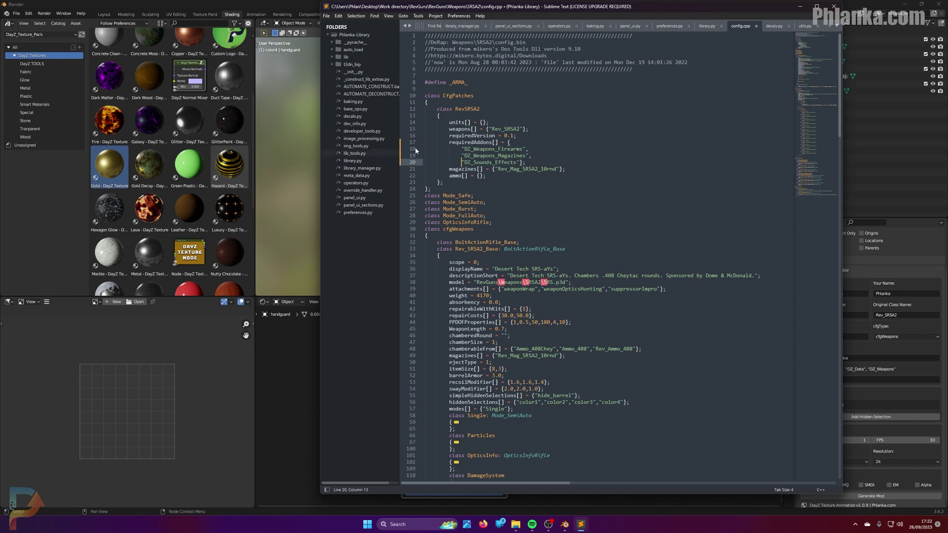
Rejoin the addon names onto line 17 and copy DZ_Weapons_Firearms, DZ_Weapons_Magazines, DZ_Sounds_Effects
{"action": "left_click", "coordinate": [533, 148]}
{"action": "key", "text": "Delete"}
{"action": "key", "text": "Delete"}
{"action": "key", "text": "Delete"}
{"action": "key", "text": "Delete"}
{"action": "key", "text": "Delete"}
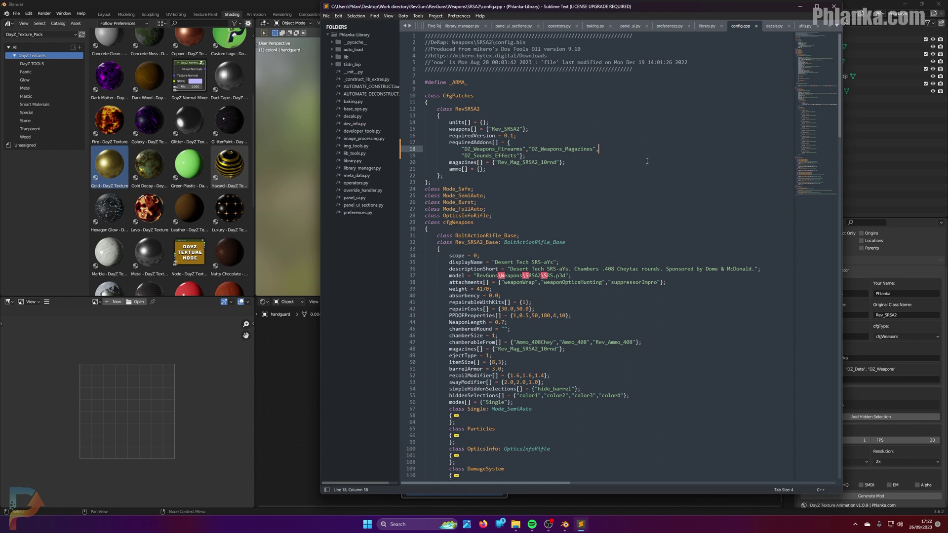
{"action": "key", "text": "Delete"}
{"action": "key", "text": "Delete"}
{"action": "key", "text": "Delete"}
{"action": "key", "text": "Delete"}
{"action": "left_click_drag", "start_coordinate": [658, 149], "coordinate": [463, 149]}
{"action": "left_click", "coordinate": [516, 140]}
{"action": "key", "text": "Delete"}
{"action": "key", "text": "Delete"}
{"action": "key", "text": "Delete"}
{"action": "key", "text": "Delete"}
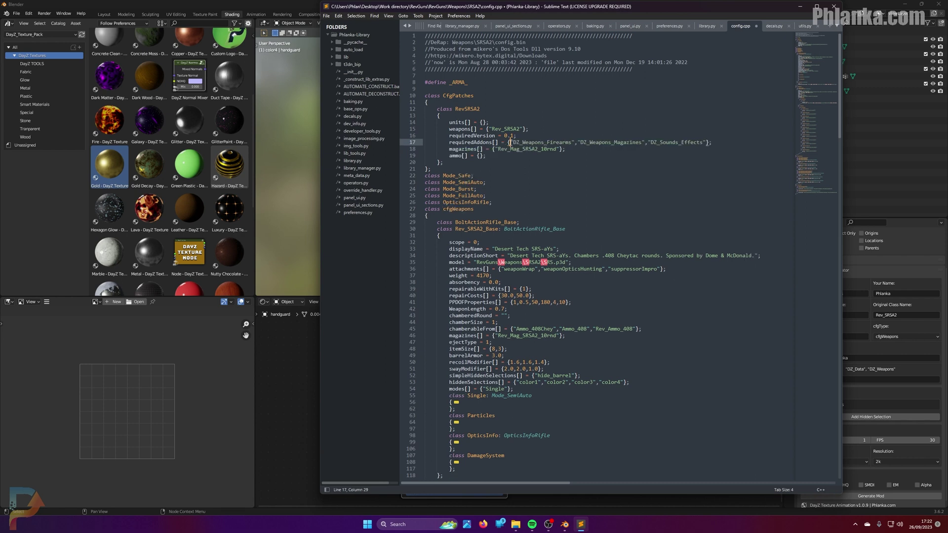
{"action": "left_click_drag", "start_coordinate": [509, 143], "coordinate": [709, 144]}
{"action": "key", "text": "ctrl+c"}
Paste the three addons into Required Addons and add hidden selection color1 mapped to barrel
{"action": "left_click", "coordinate": [890, 380]}
{"action": "key", "text": "ctrl+v"}
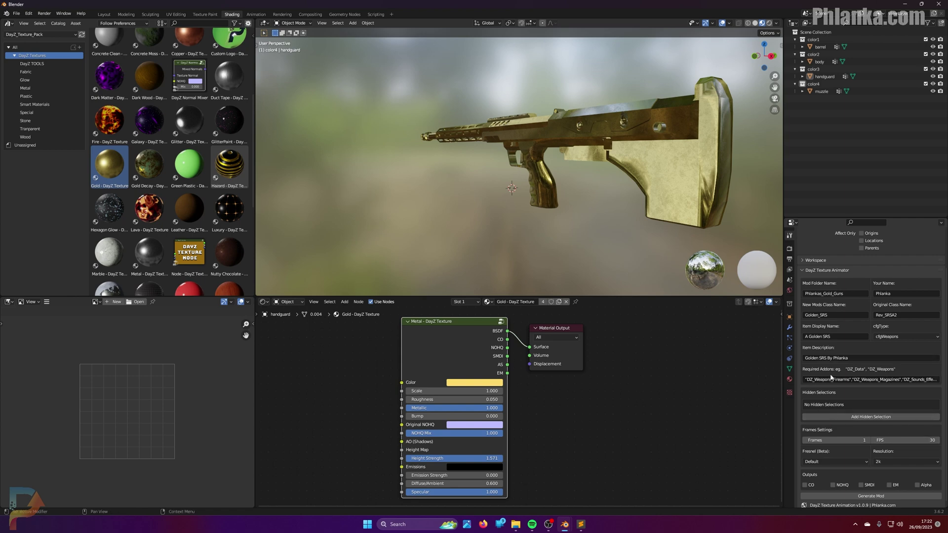
{"action": "left_click", "coordinate": [857, 417]}
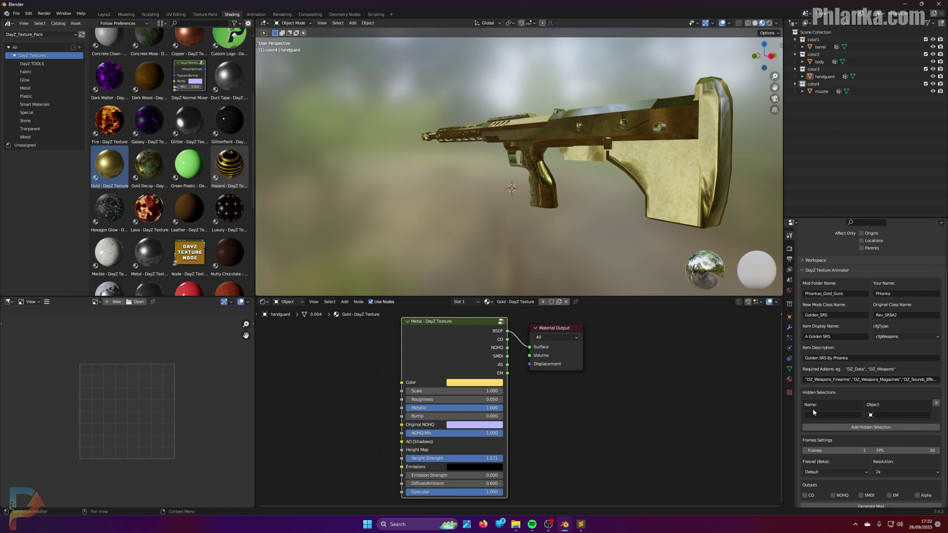
{"action": "left_click", "coordinate": [820, 414]}
{"action": "type", "text": "color1"}
{"action": "left_click", "coordinate": [892, 414]}
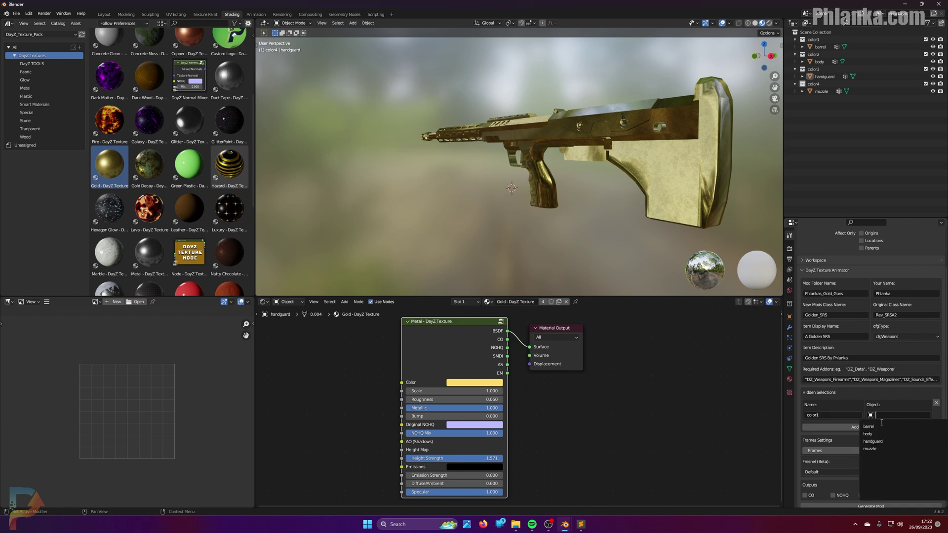
{"action": "left_click", "coordinate": [878, 425]}
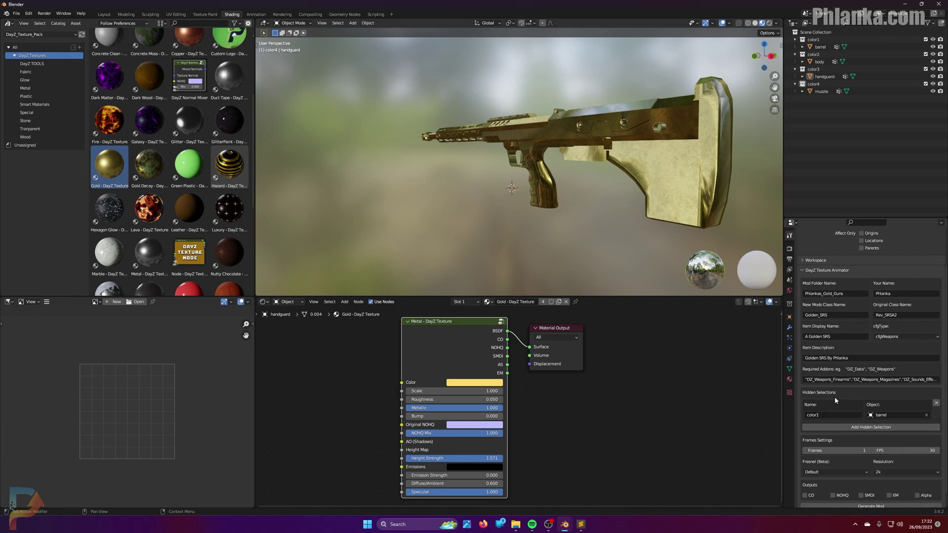
Add hidden selections color2 mapped to body and color3 mapped to handguard
{"action": "left_click", "coordinate": [852, 428]}
{"action": "left_click", "coordinate": [816, 438]}
{"action": "type", "text": "color2"}
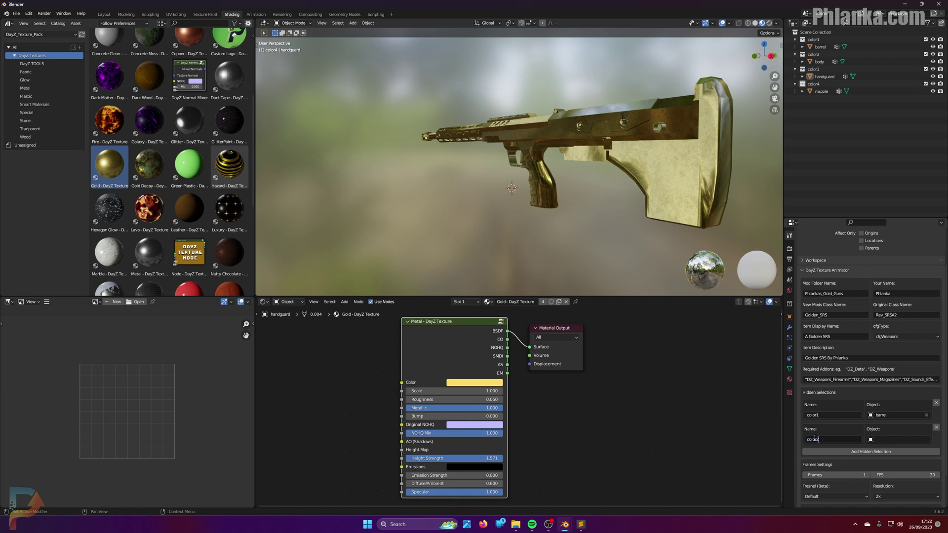
{"action": "left_click", "coordinate": [907, 442]}
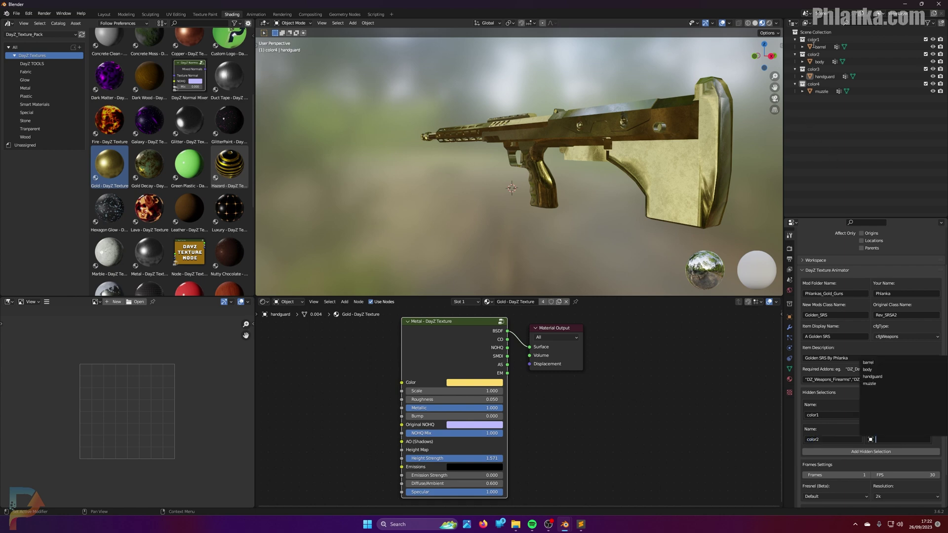
{"action": "left_click", "coordinate": [872, 370]}
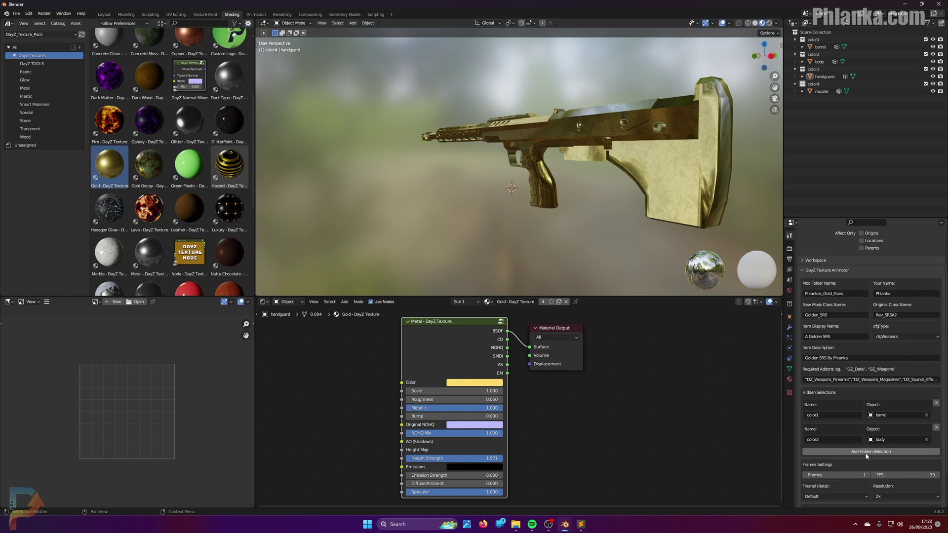
{"action": "left_click", "coordinate": [852, 452]}
{"action": "left_click", "coordinate": [852, 465]}
{"action": "type", "text": "color3"}
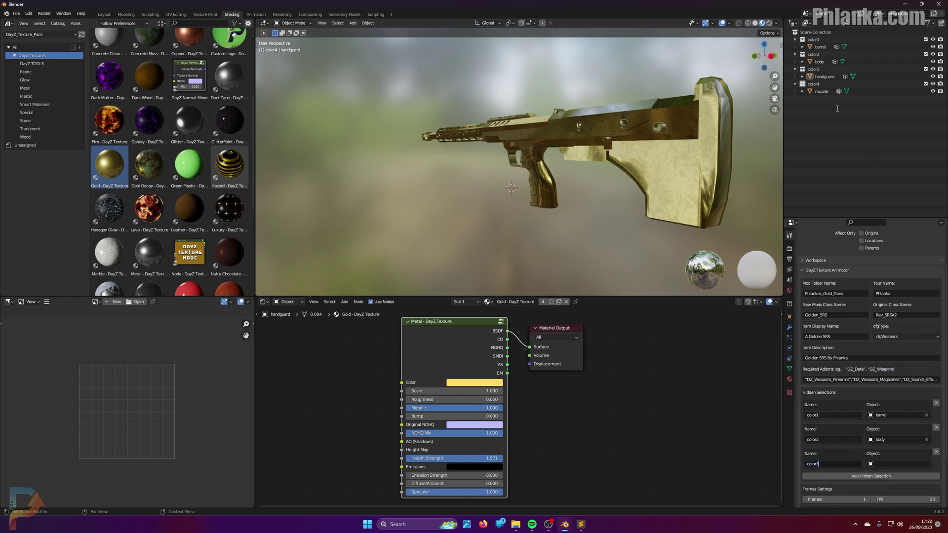
{"action": "left_click_drag", "start_coordinate": [815, 77], "coordinate": [899, 460]}
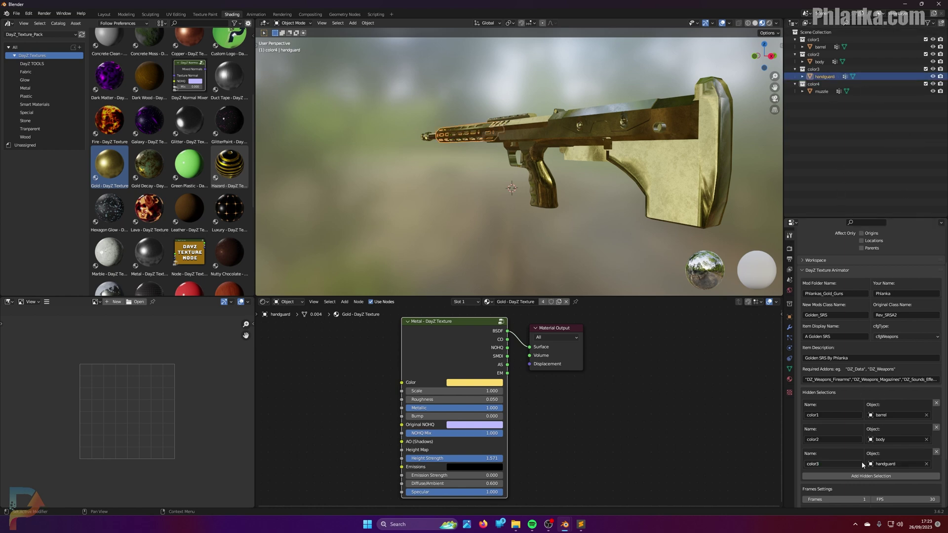
Add hidden selection color4 mapped to muzzle and review the filled-in settings
{"action": "left_click", "coordinate": [862, 477]}
{"action": "left_click", "coordinate": [836, 489]}
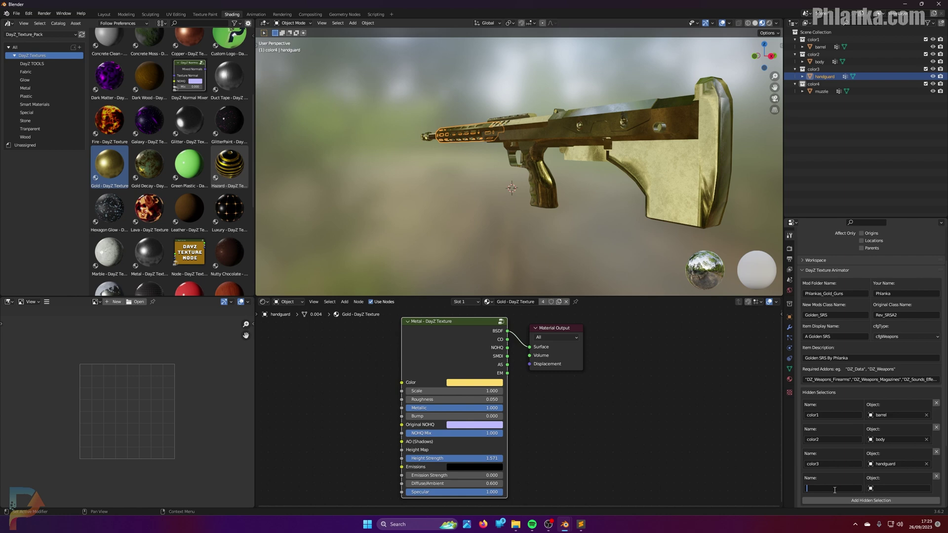
{"action": "type", "text": "color4"}
{"action": "left_click_drag", "start_coordinate": [817, 92], "coordinate": [882, 489]}
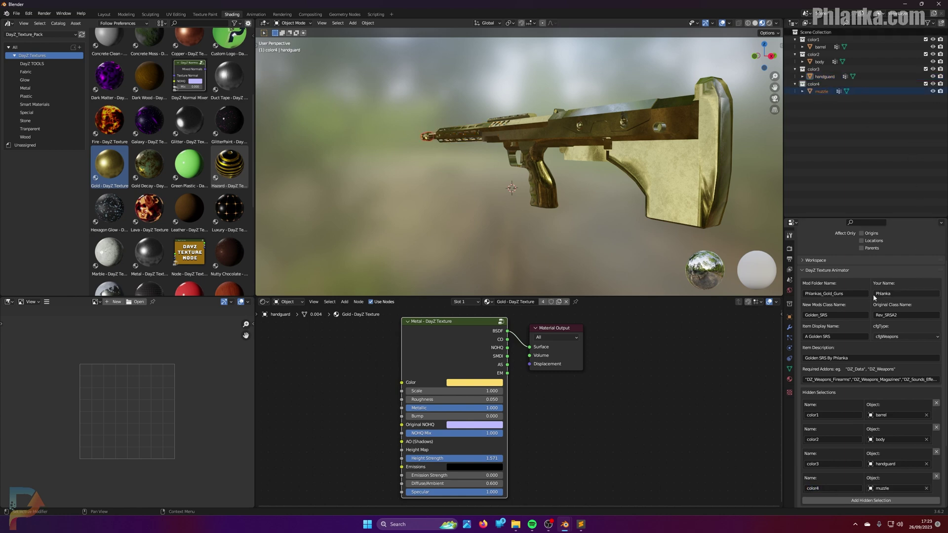
{"action": "scroll", "coordinate": [871, 296], "scroll_direction": "down", "scroll_amount": 4}
{"action": "scroll", "coordinate": [857, 401], "scroll_direction": "down", "scroll_amount": 1}
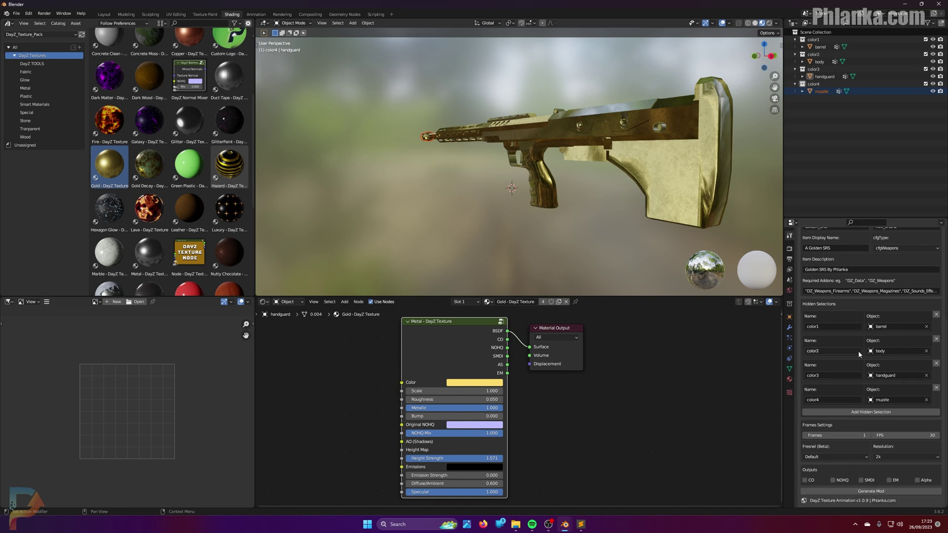
{"action": "scroll", "coordinate": [834, 287], "scroll_direction": "up", "scroll_amount": 2}
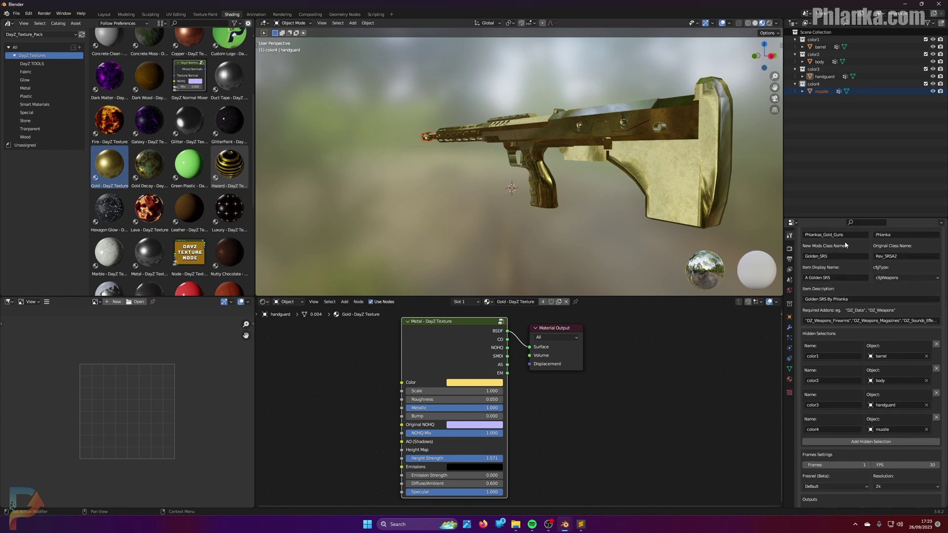
{"action": "left_click", "coordinate": [819, 236]}
{"action": "left_click", "coordinate": [817, 236]}
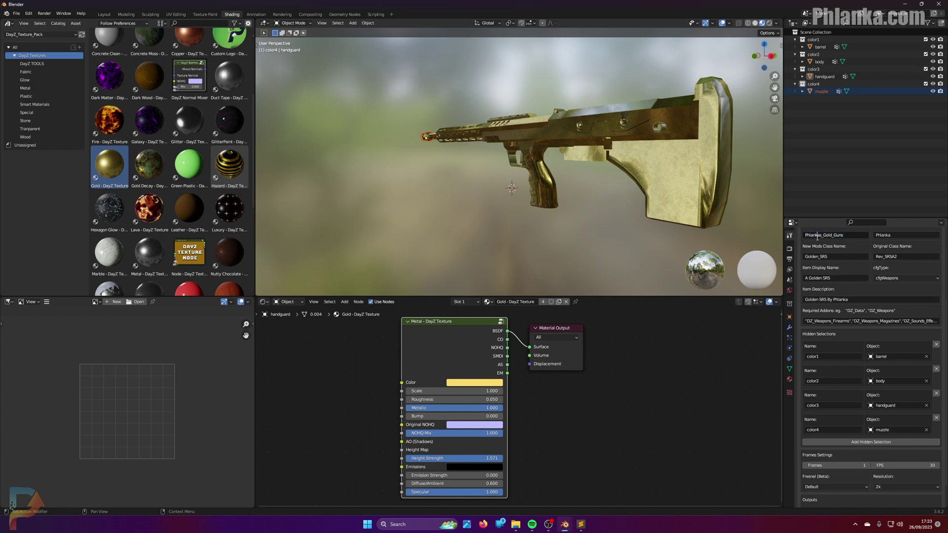
In File Explorer, check the skins folder on DayZ (P:) and return to the drive root
{"action": "left_click_drag", "start_coordinate": [848, 236], "coordinate": [799, 238]}
{"action": "left_click", "coordinate": [515, 525]}
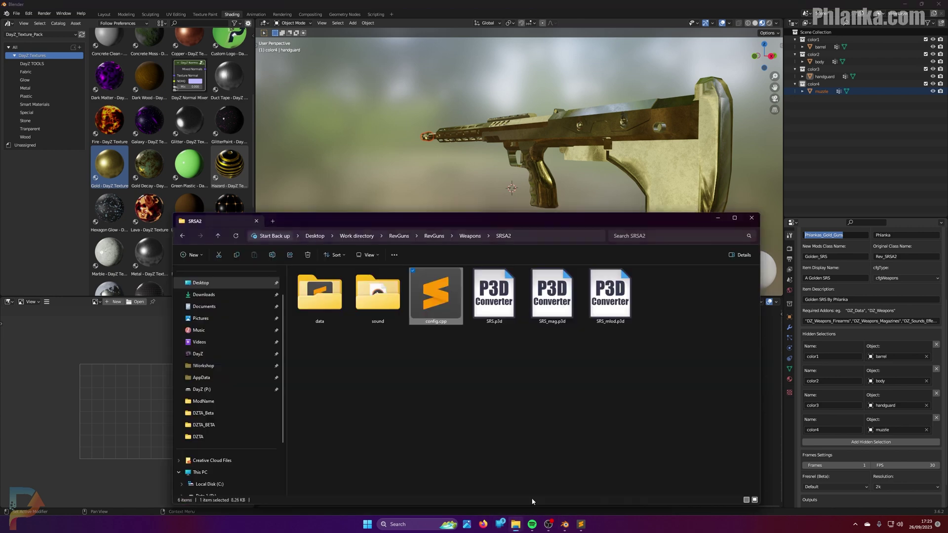
{"action": "left_click", "coordinate": [221, 389]}
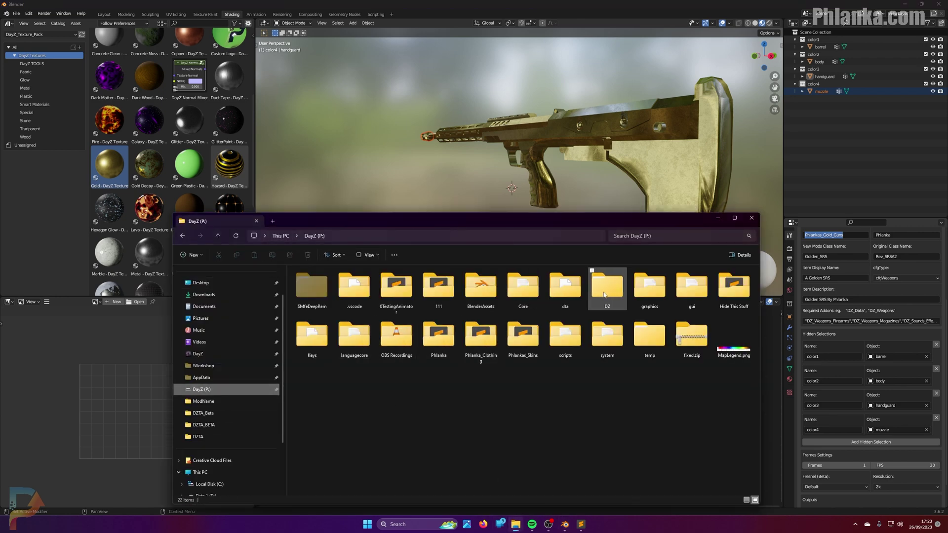
{"action": "left_click", "coordinate": [592, 292]}
{"action": "left_click", "coordinate": [525, 291]}
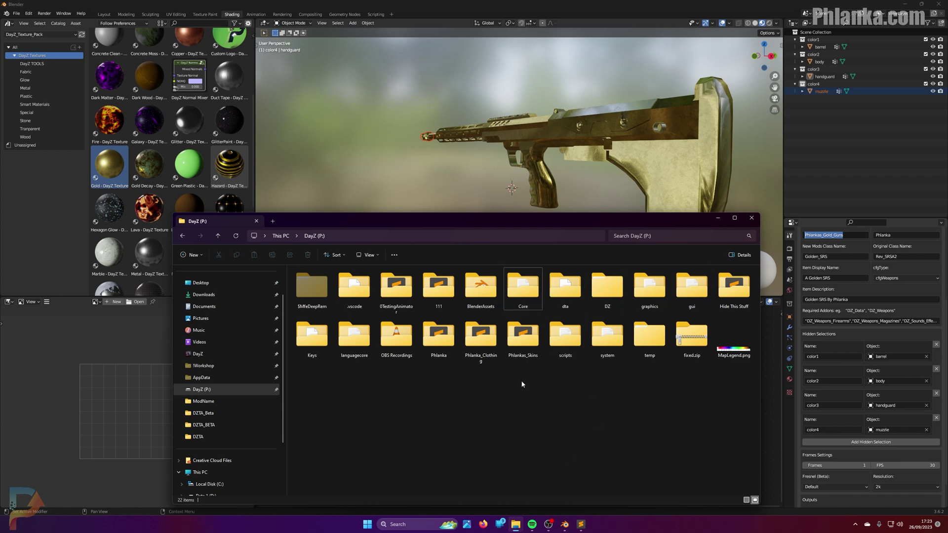
{"action": "left_click", "coordinate": [440, 346]}
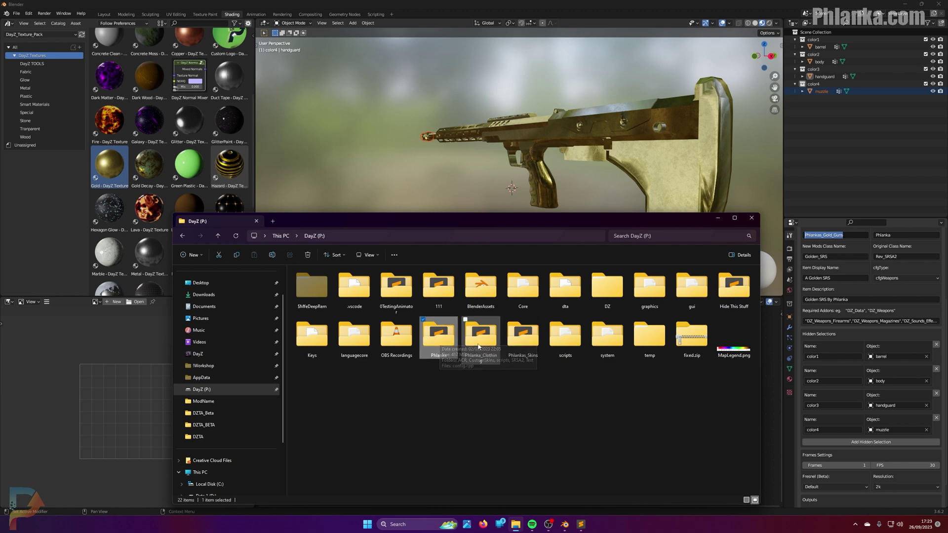
{"action": "left_click", "coordinate": [522, 346]}
{"action": "double_click", "coordinate": [521, 353]}
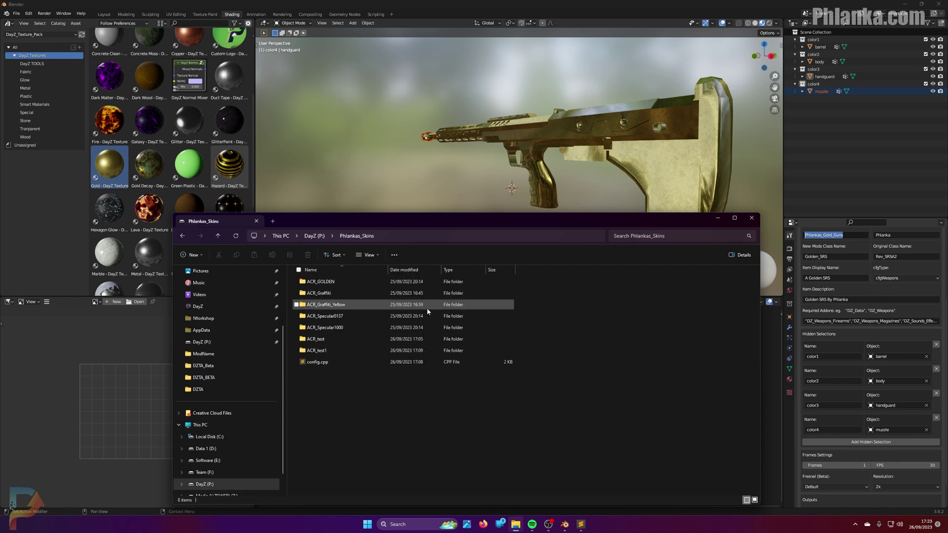
{"action": "left_click", "coordinate": [328, 236]}
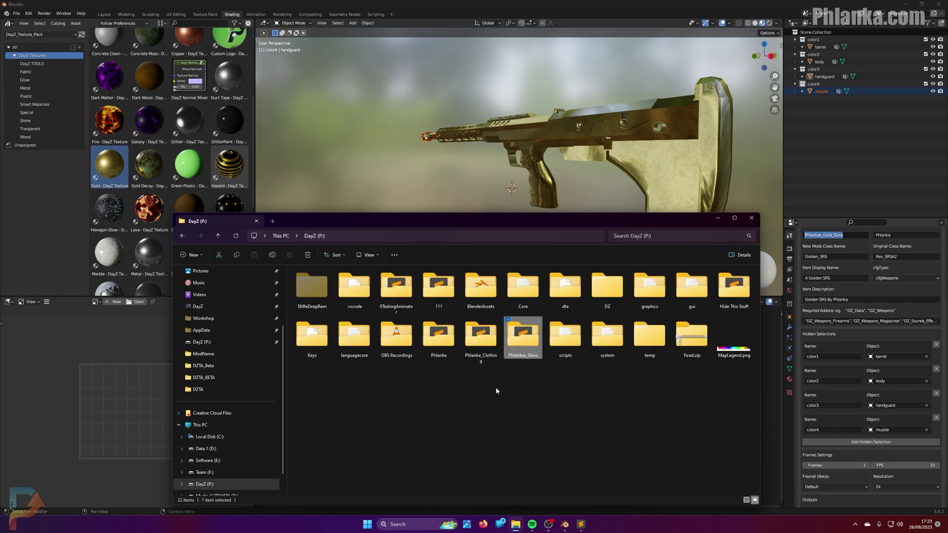
{"action": "left_click", "coordinate": [568, 346]}
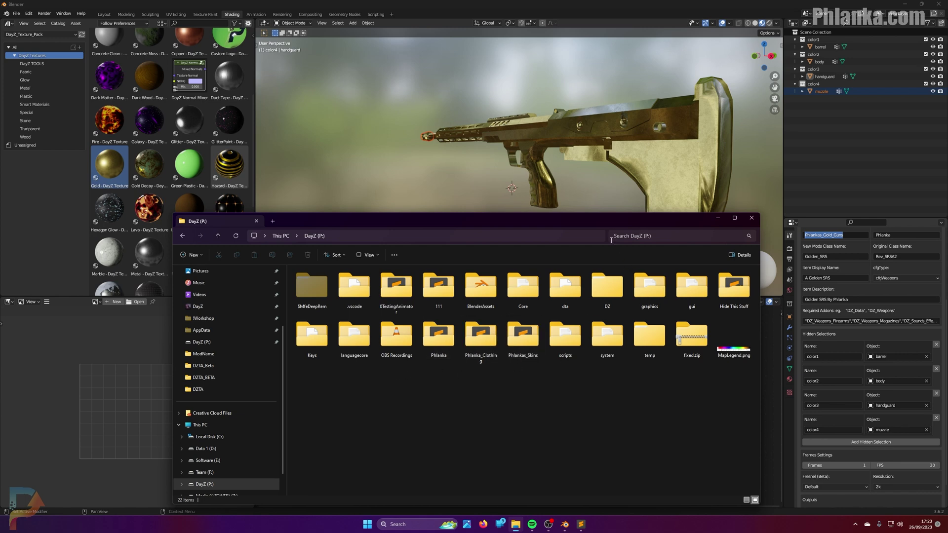
{"action": "left_click_drag", "start_coordinate": [642, 221], "coordinate": [604, 219]}
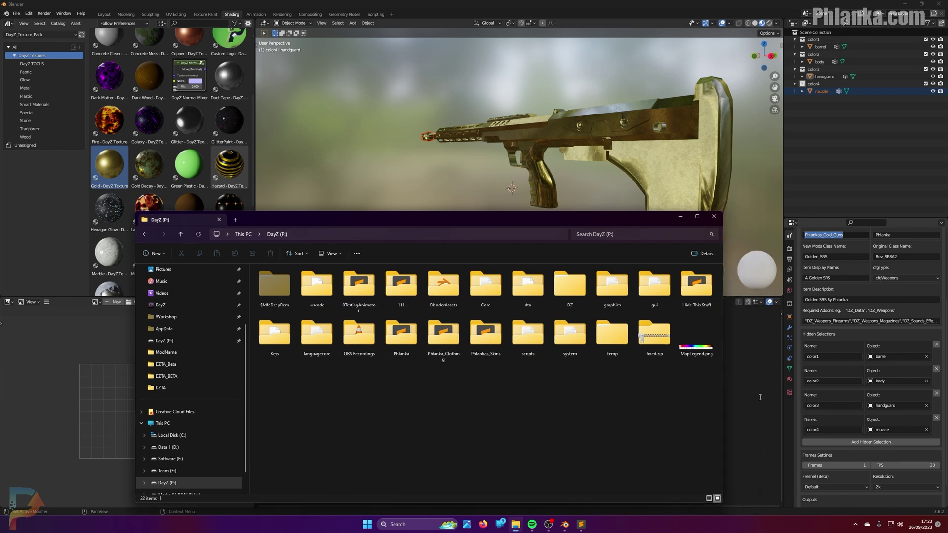
Set the animator to 30 FPS with Gold Fresnel and enable the Alpha output
{"action": "left_click", "coordinate": [866, 315]}
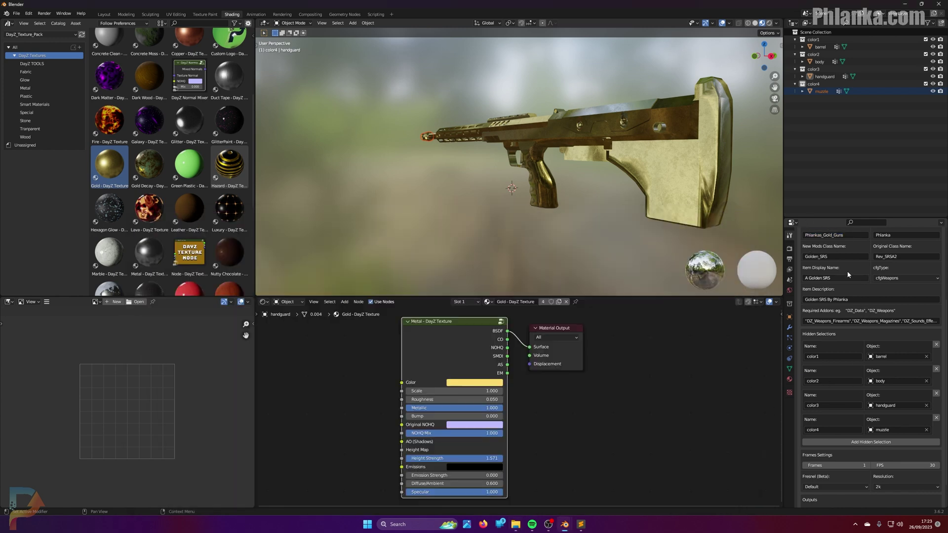
{"action": "scroll", "coordinate": [870, 386], "scroll_direction": "down", "scroll_amount": 2}
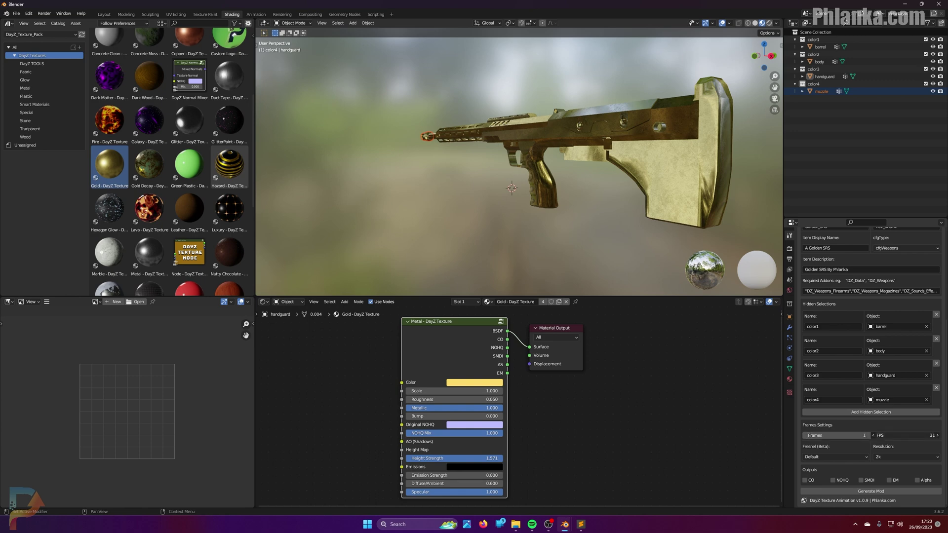
{"action": "left_click_drag", "start_coordinate": [884, 435], "coordinate": [865, 435]}
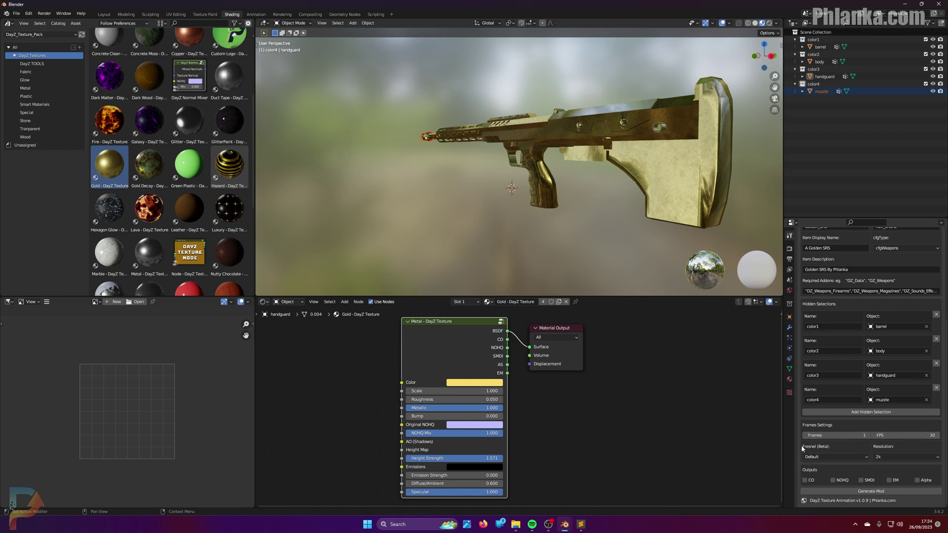
{"action": "left_click", "coordinate": [824, 458]}
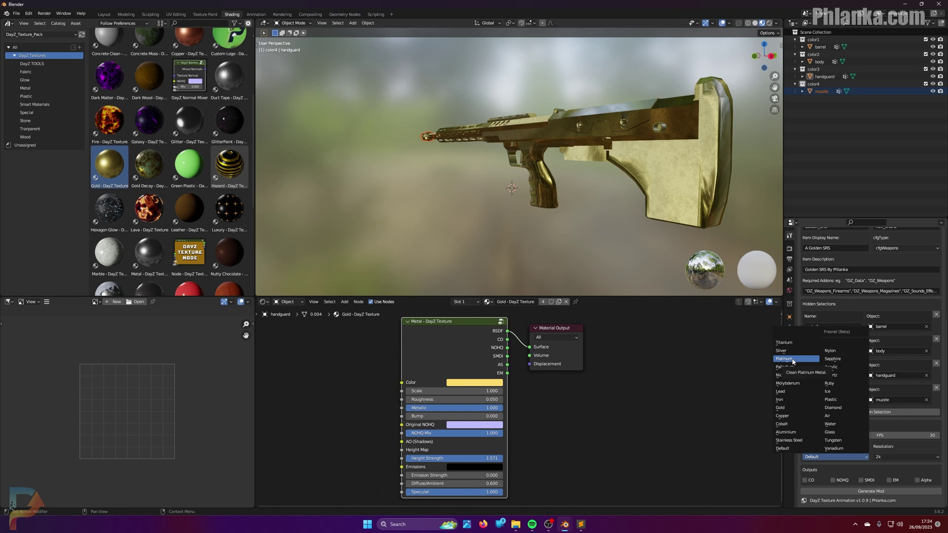
{"action": "left_click", "coordinate": [791, 410]}
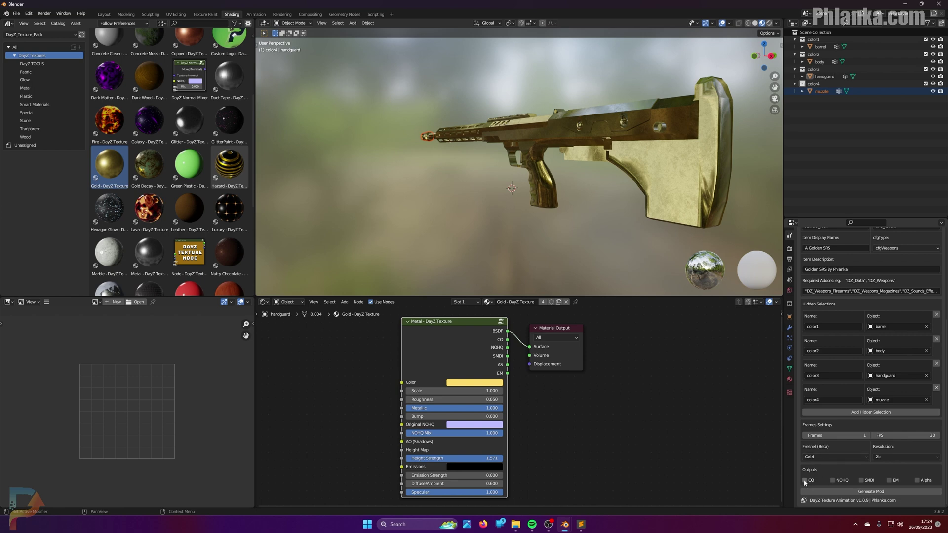
{"action": "middle_click_drag", "start_coordinate": [642, 218], "coordinate": [677, 221]}
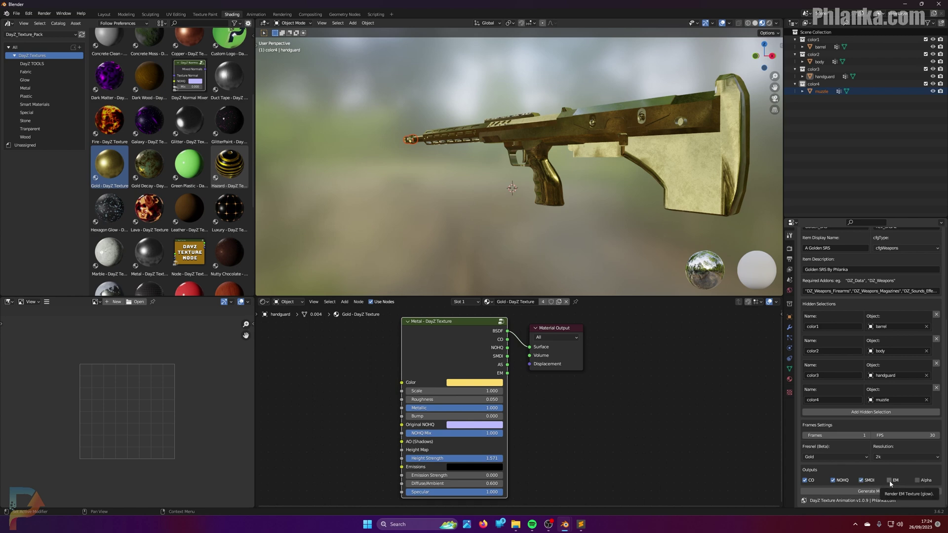
{"action": "left_click", "coordinate": [918, 480]}
{"action": "middle_click_drag", "start_coordinate": [701, 207], "coordinate": [765, 210]}
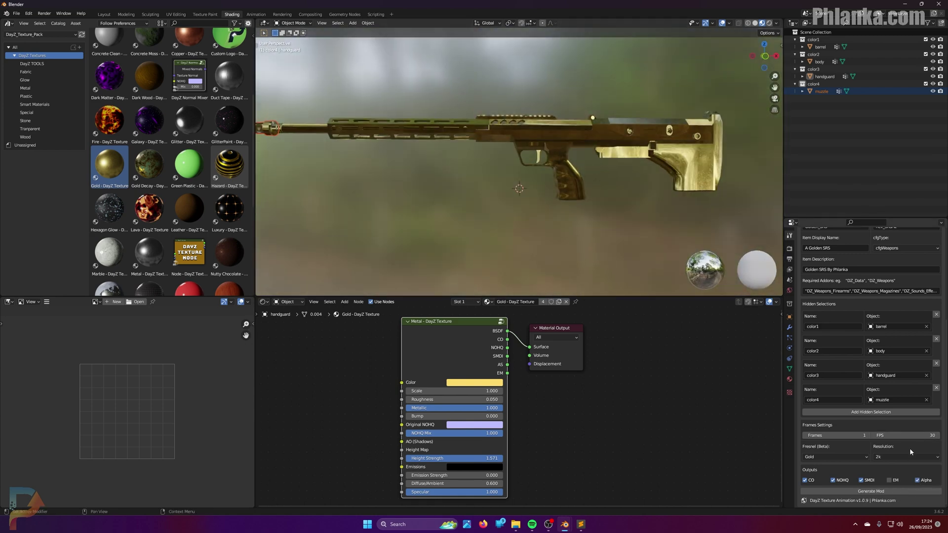
Generate the mod and select the new Phlanka_Gold_Guns folder on DayZ (P:)
{"action": "left_click", "coordinate": [864, 491]}
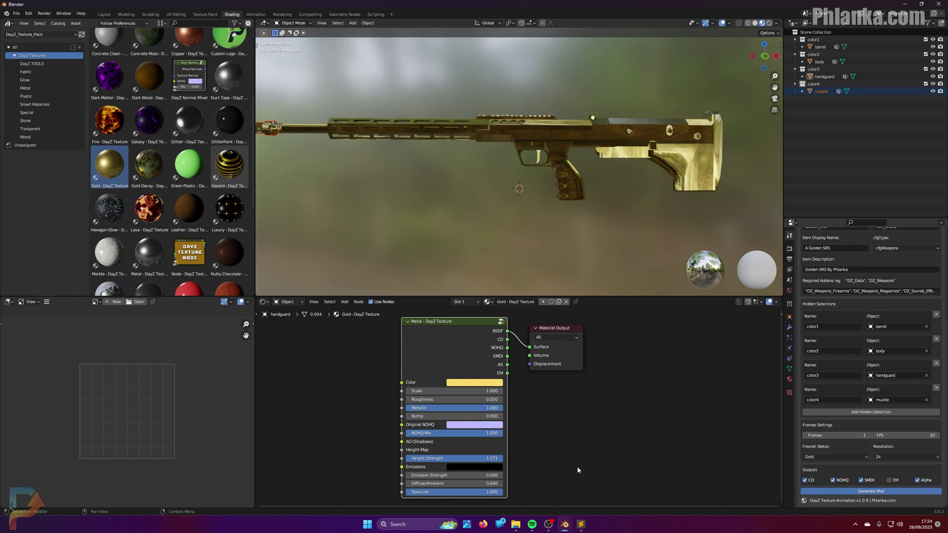
{"action": "left_click", "coordinate": [516, 525]}
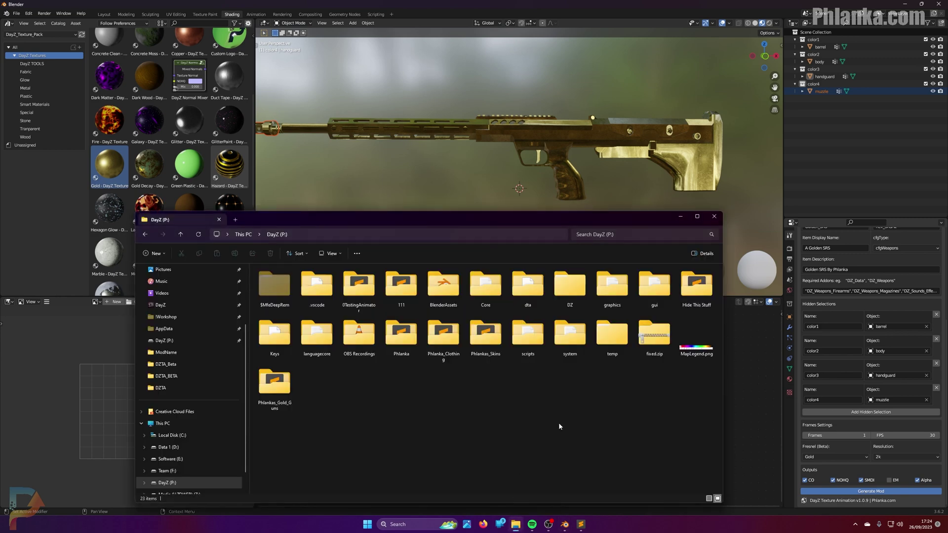
{"action": "left_click", "coordinate": [272, 395]}
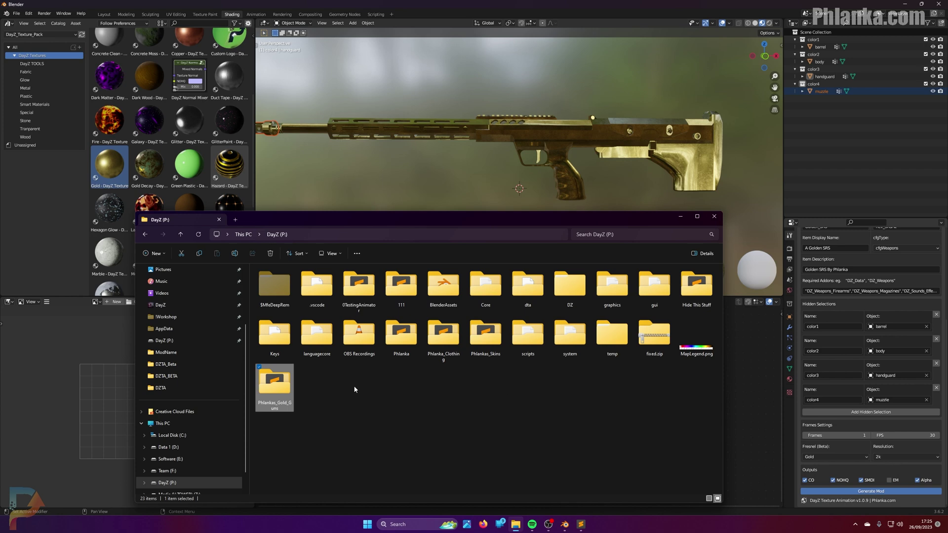
In Golden_SRS, preview barrel_CO_0.png, then open barrel_0.rvmat in Sublime Text
{"action": "double_click", "coordinate": [285, 388]}
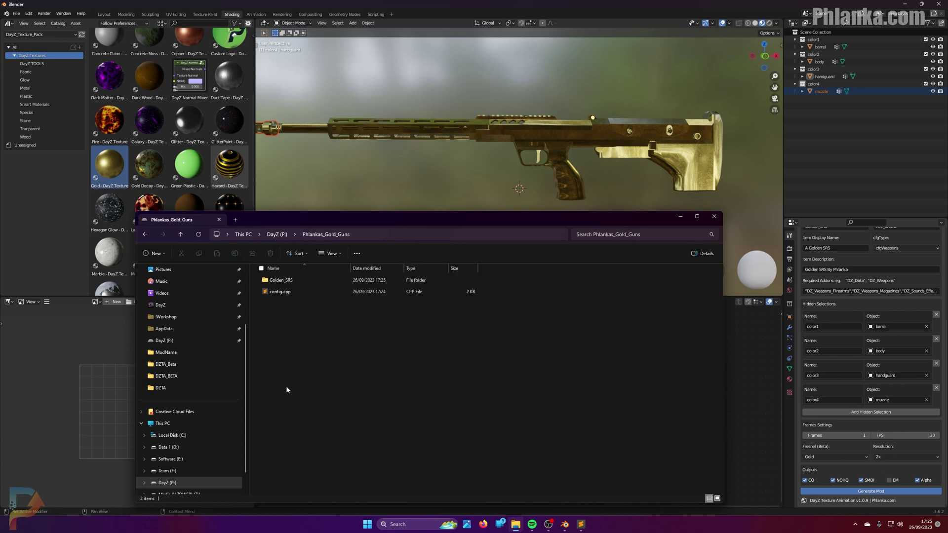
{"action": "left_click", "coordinate": [285, 282]}
{"action": "double_click", "coordinate": [285, 282]}
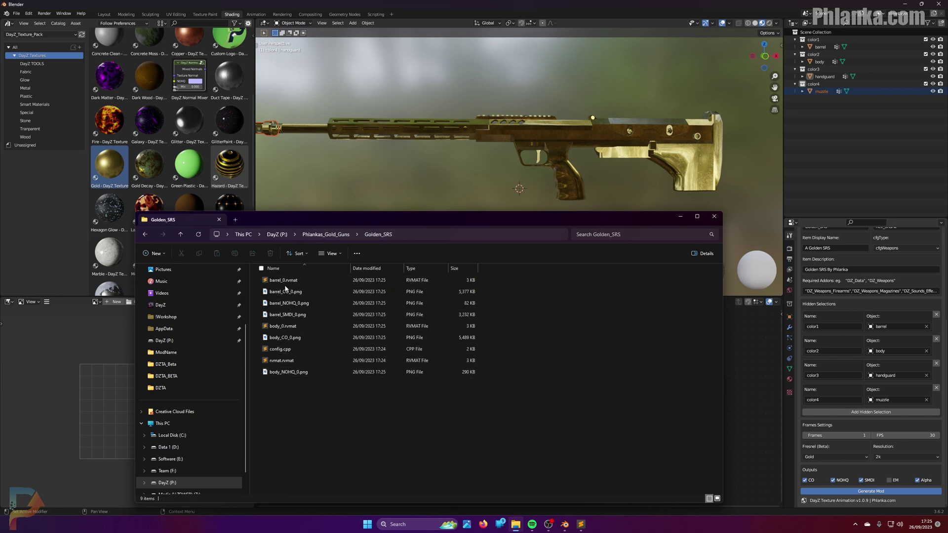
{"action": "left_click", "coordinate": [296, 291]}
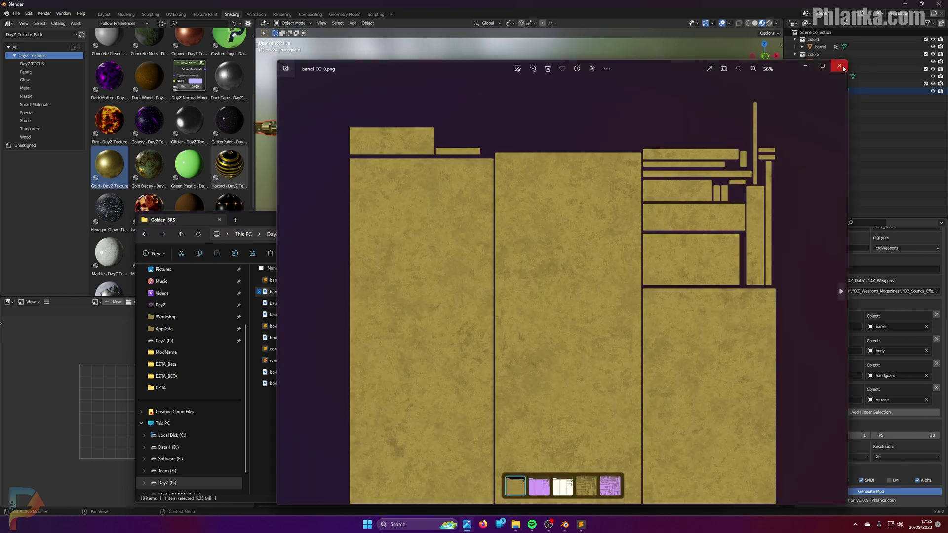
{"action": "left_click", "coordinate": [840, 66]}
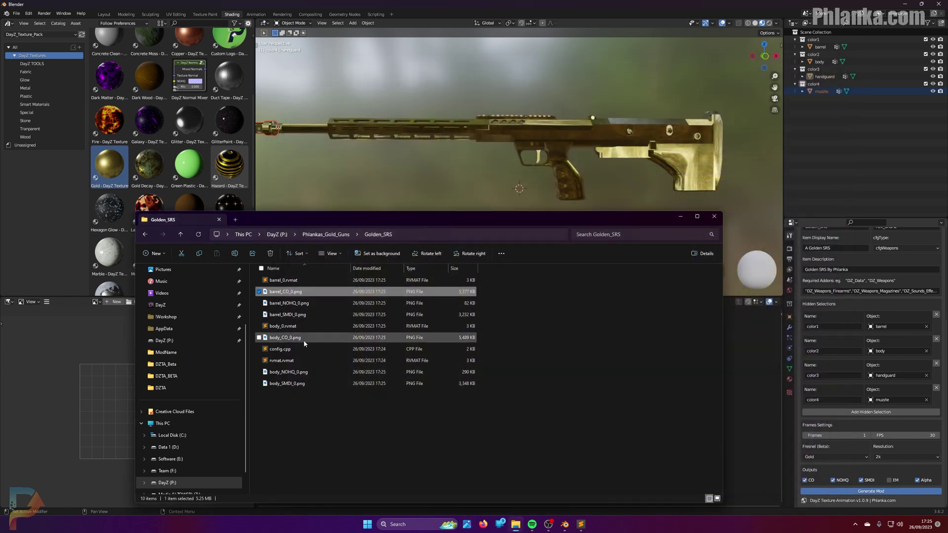
{"action": "double_click", "coordinate": [295, 280]}
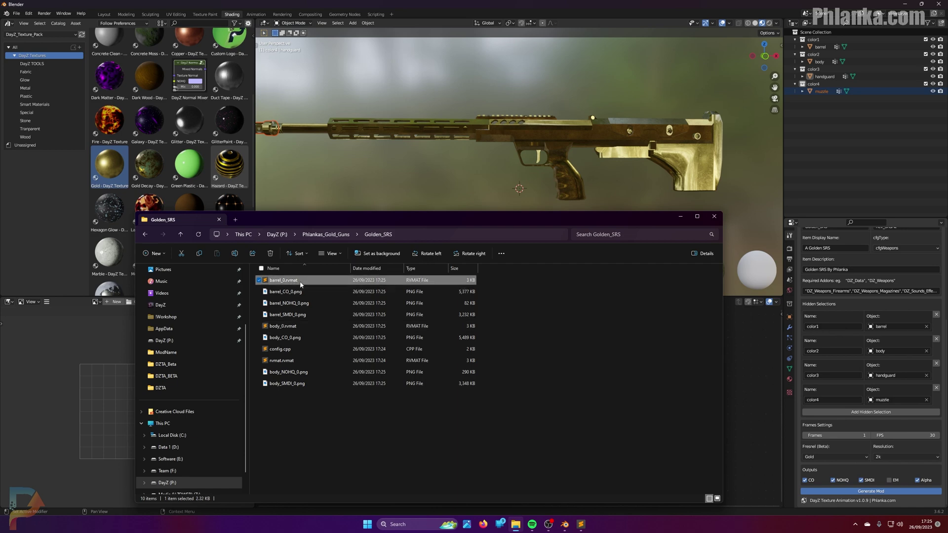
Review barrel_0.rvmat's Stage6 fresnel values and Stage7 env_gold_co.paa path, then close Sublime Text
{"action": "scroll", "coordinate": [538, 186], "scroll_direction": "down", "scroll_amount": 20}
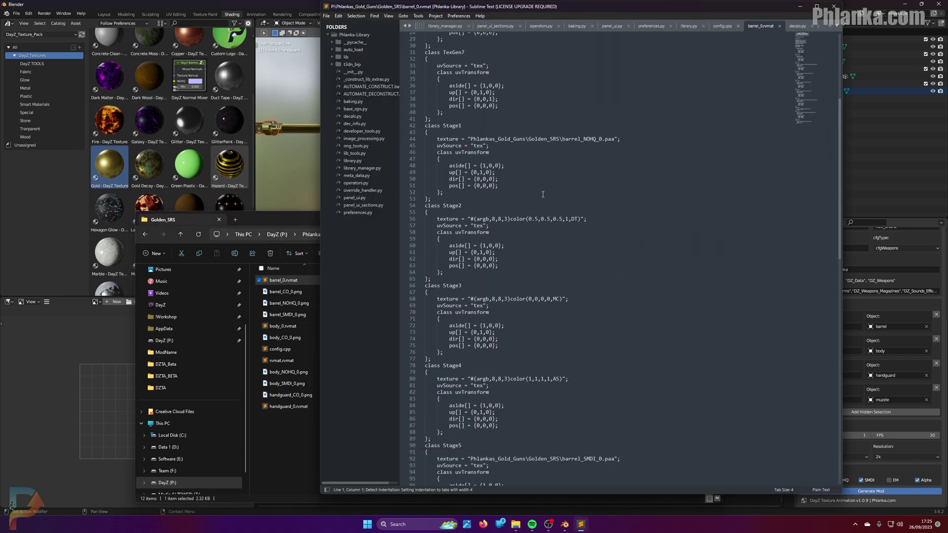
{"action": "scroll", "coordinate": [553, 200], "scroll_direction": "up", "scroll_amount": 10}
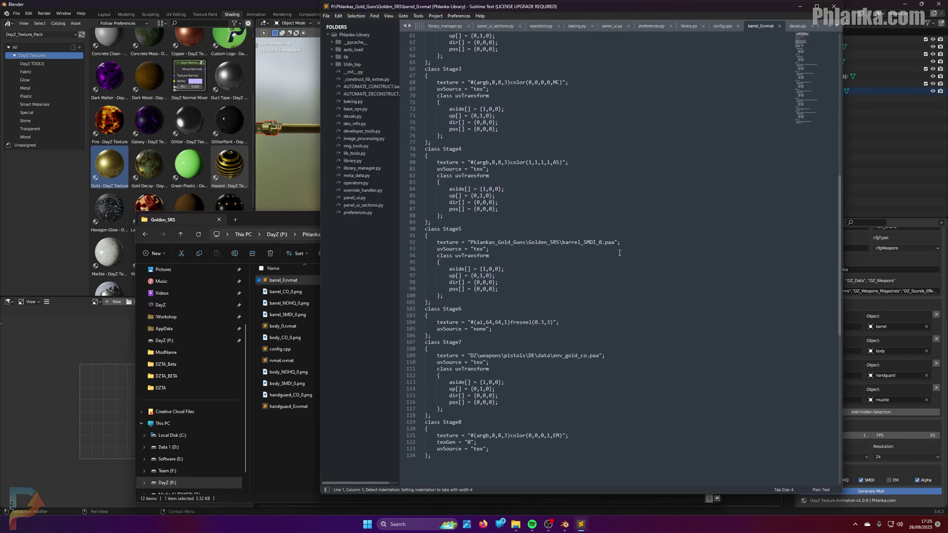
{"action": "left_click", "coordinate": [536, 344]}
{"action": "scroll", "coordinate": [546, 346], "scroll_direction": "down", "scroll_amount": 6}
{"action": "double_click", "coordinate": [582, 254]}
{"action": "left_click", "coordinate": [834, 7]}
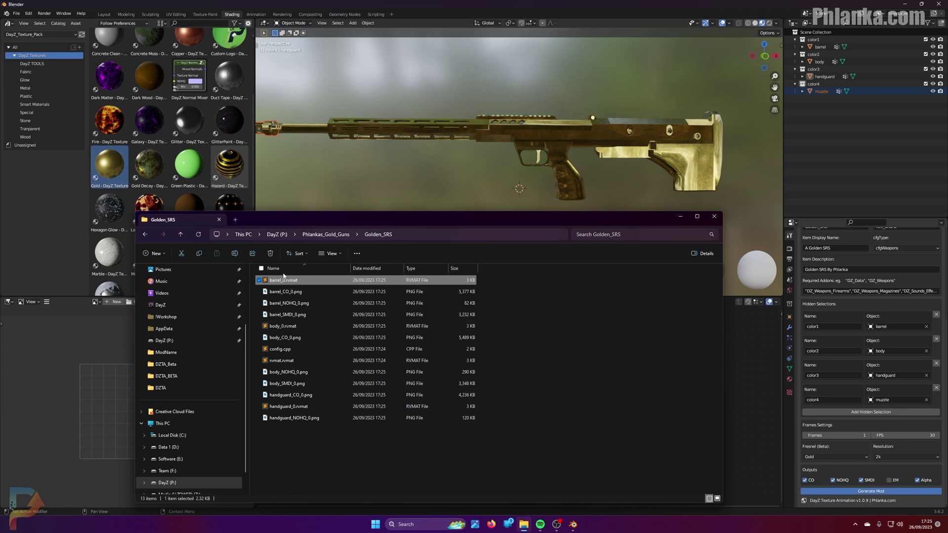
Go up to the P: drive root in Explorer and launch pboProject via Start search 'pb'
{"action": "left_click", "coordinate": [314, 235]}
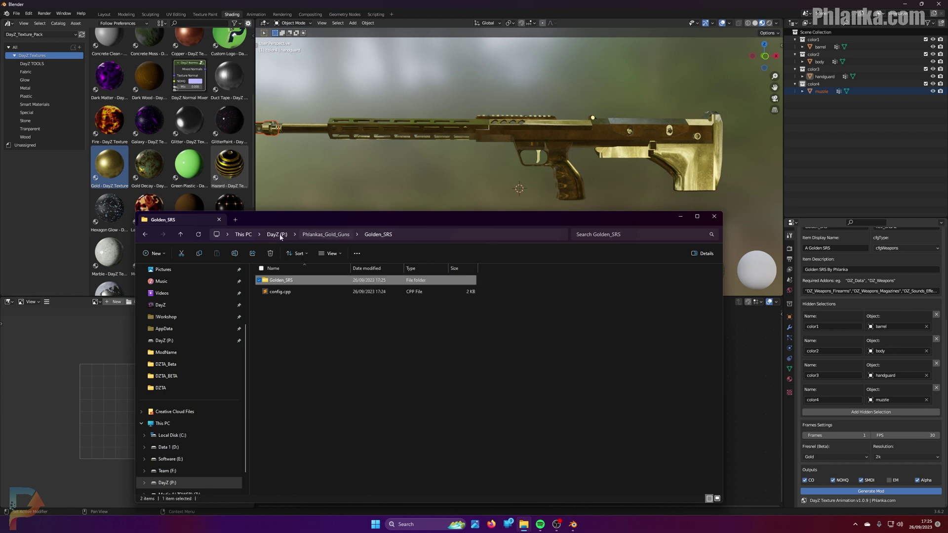
{"action": "left_click", "coordinate": [276, 234]}
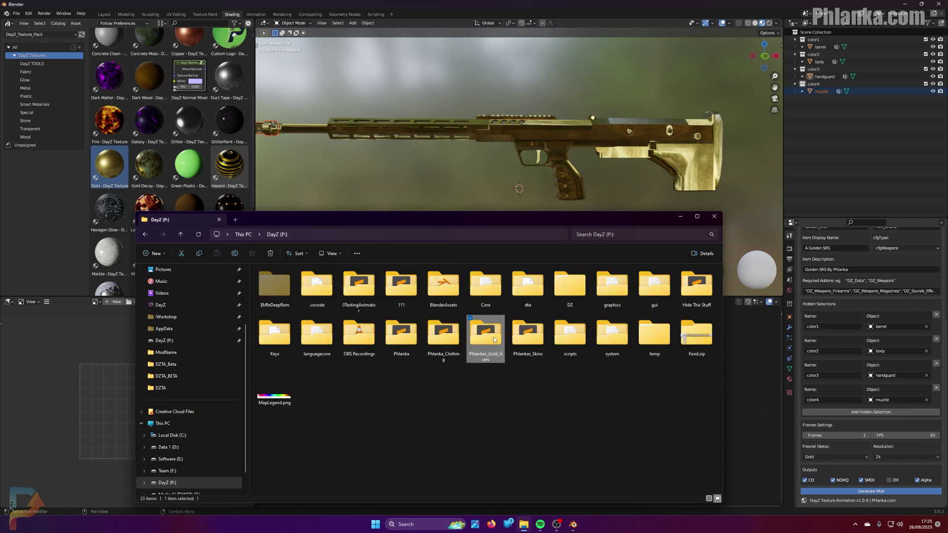
{"action": "key", "text": "super"}
{"action": "type", "text": "pb"}
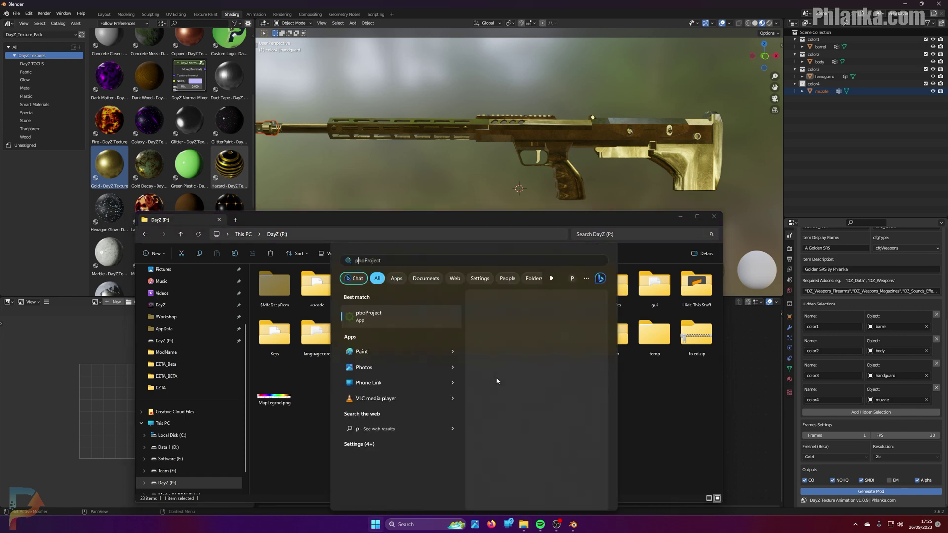
{"action": "left_click", "coordinate": [497, 381]}
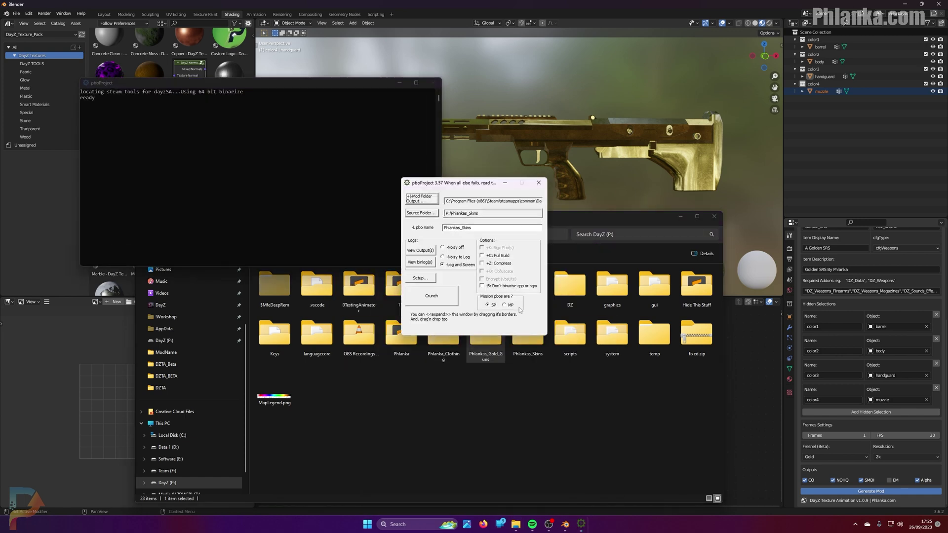
Set pboProject's source folder to P:\Phlankas_Gold_Guns
{"action": "left_click", "coordinate": [423, 214]}
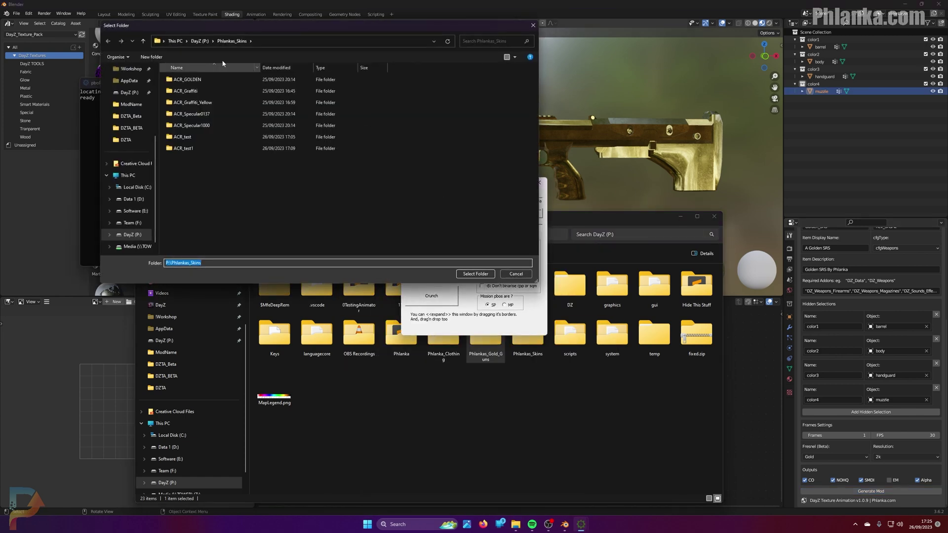
{"action": "left_click", "coordinate": [199, 43]}
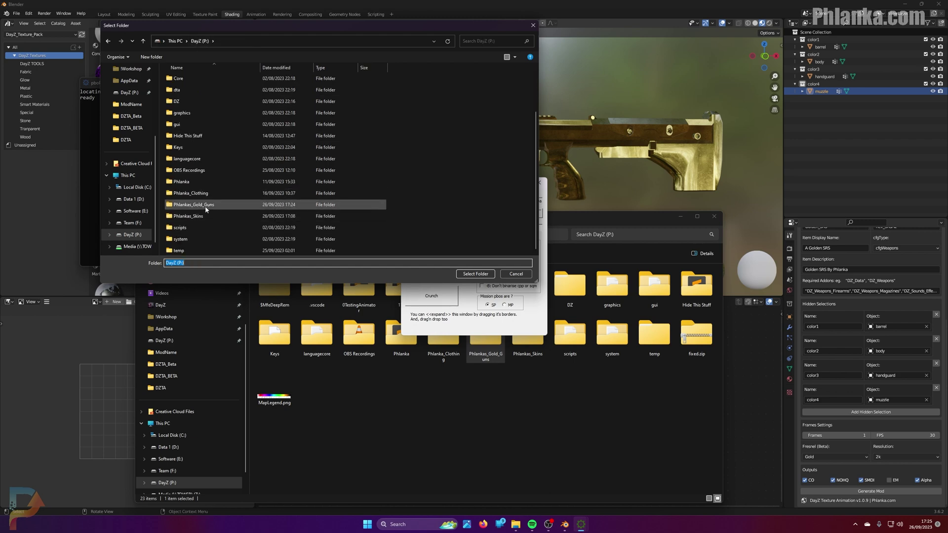
{"action": "double_click", "coordinate": [206, 205]}
{"action": "left_click", "coordinate": [476, 273]}
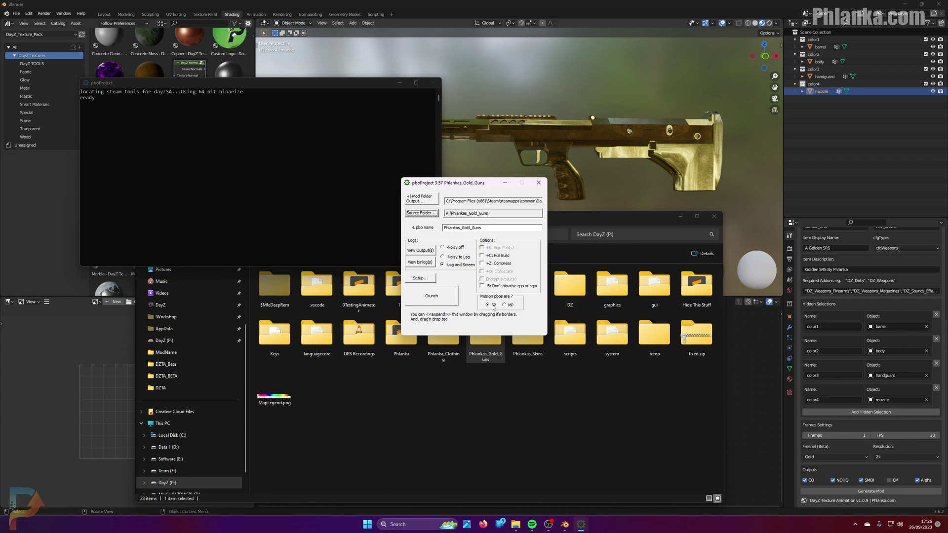
Accept pboProject's Setup options and Crunch Phlankas_Gold_Guns into Phlankas_Gold_Guns.pbo
{"action": "left_click", "coordinate": [426, 280]}
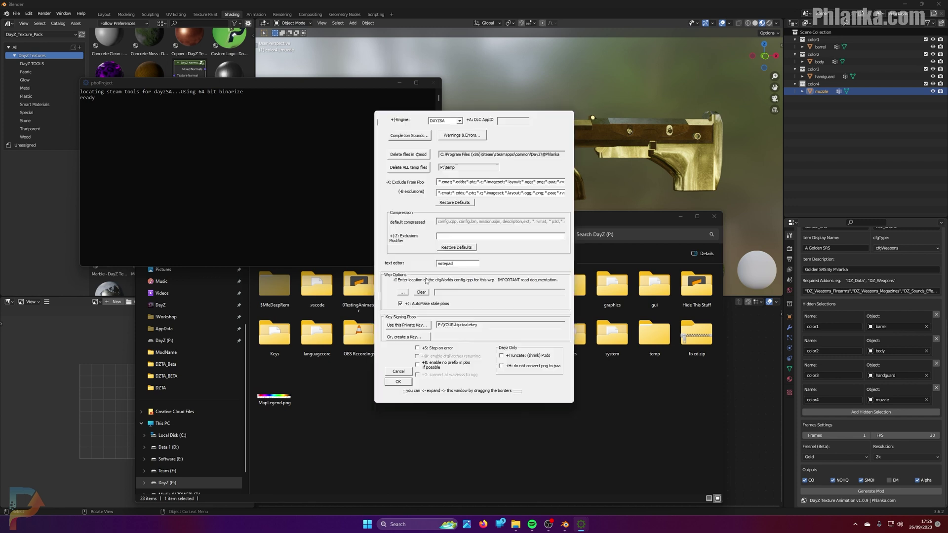
{"action": "left_click", "coordinate": [403, 382]}
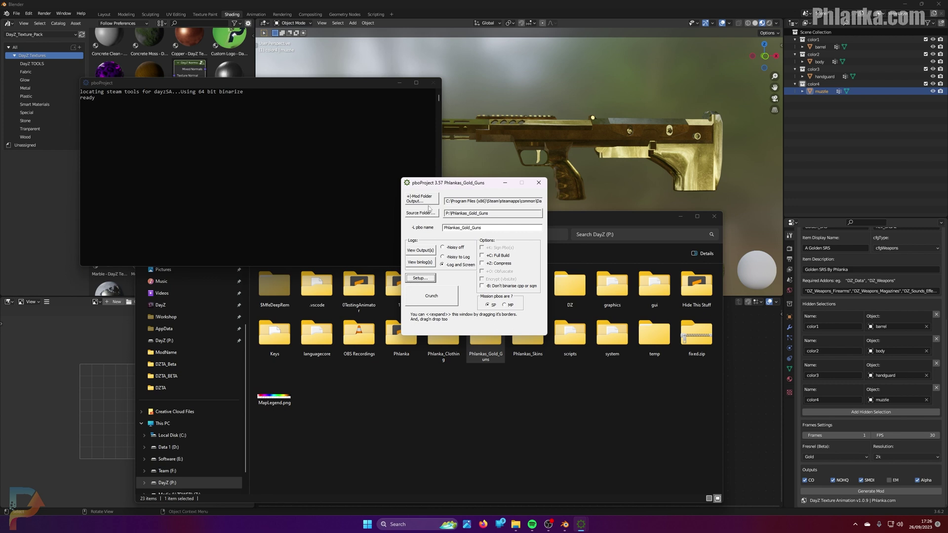
{"action": "left_click", "coordinate": [432, 297]}
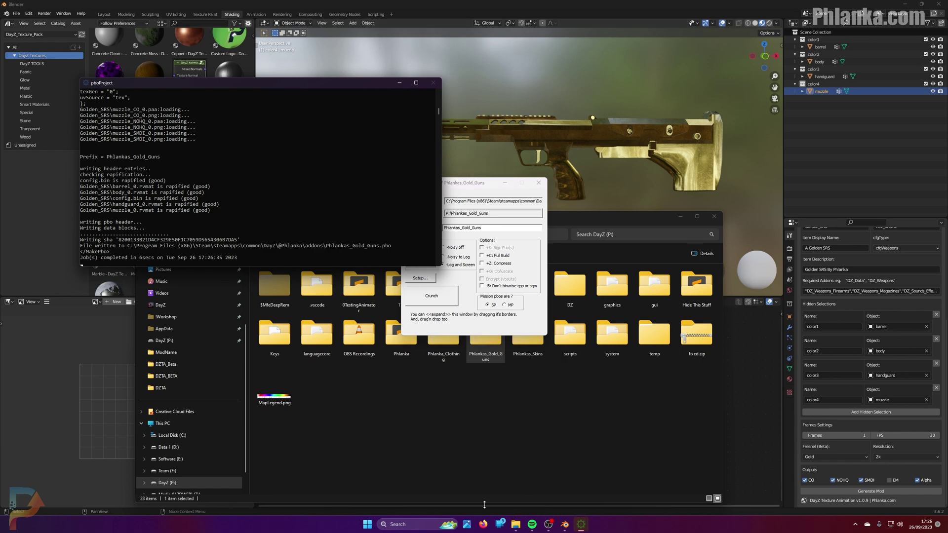
Launch the pinned DayZ Test Server shortcut from the Start menu
{"action": "left_click", "coordinate": [368, 525]}
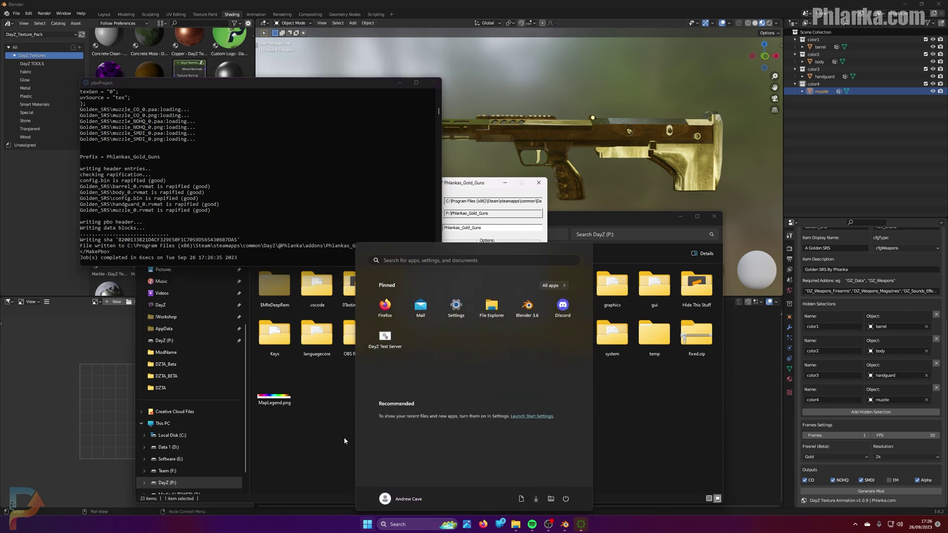
{"action": "left_click", "coordinate": [385, 340]}
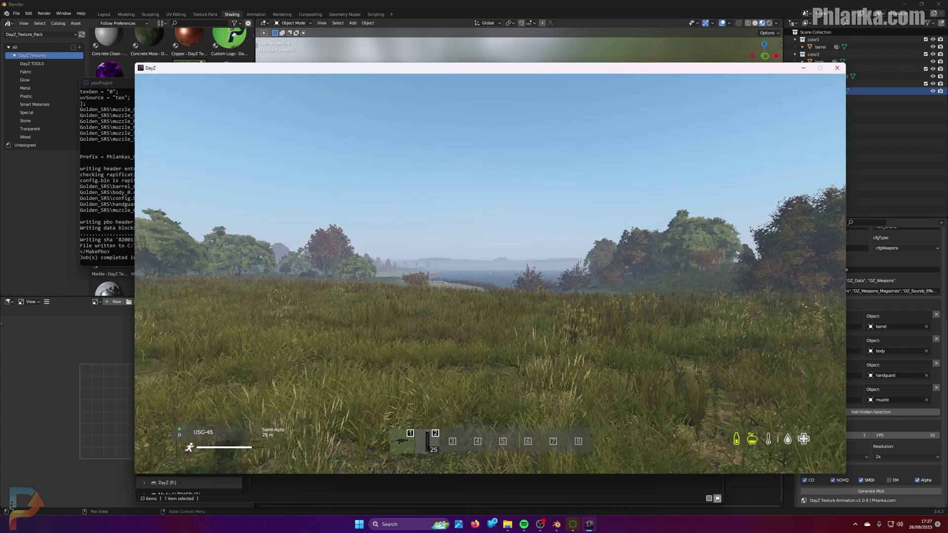
Use the admin tools' object spawner to search 'golden' and spawn Golden_SRS on the ground
{"action": "key", "text": "y"}
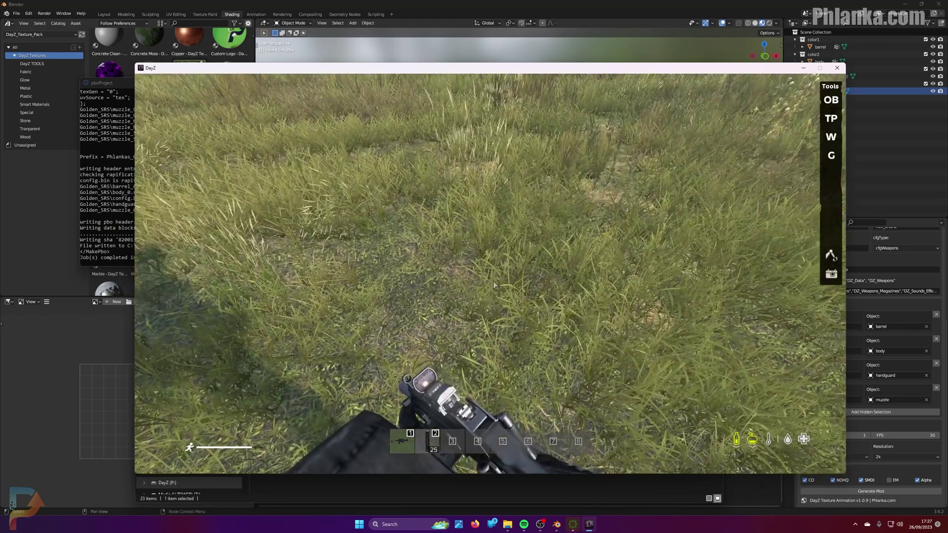
{"action": "left_click", "coordinate": [834, 101]}
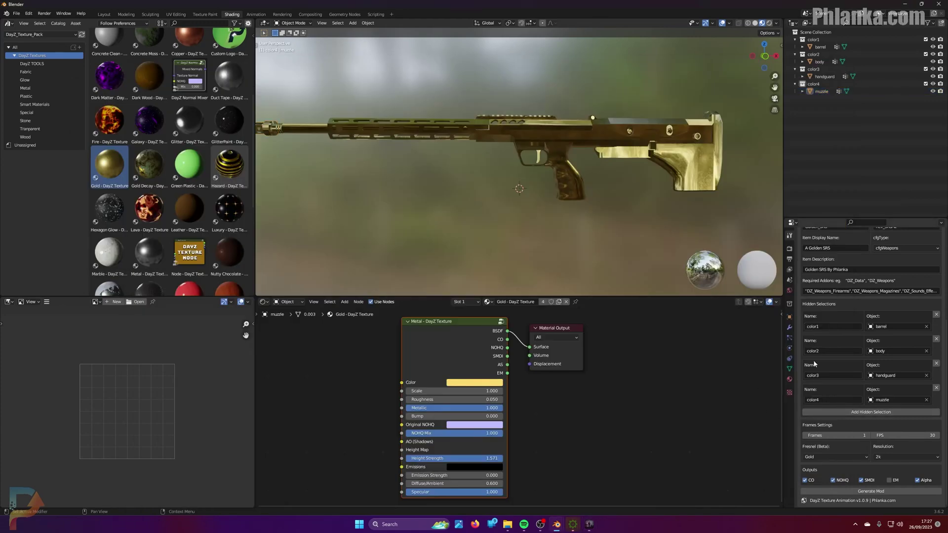
{"action": "scroll", "coordinate": [841, 321], "scroll_direction": "up", "scroll_amount": 3}
{"action": "left_click", "coordinate": [810, 271]}
{"action": "key", "text": "alt+Tab"}
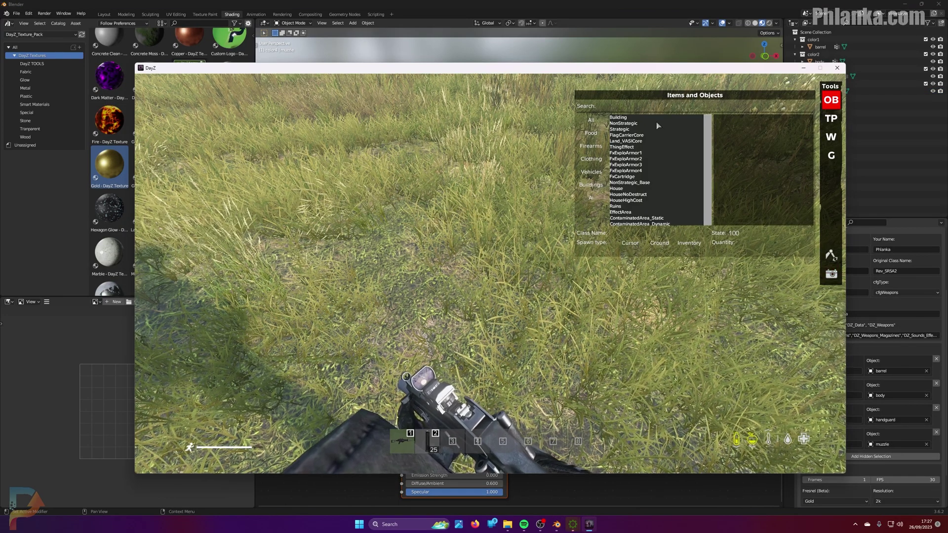
{"action": "type", "text": "golden"}
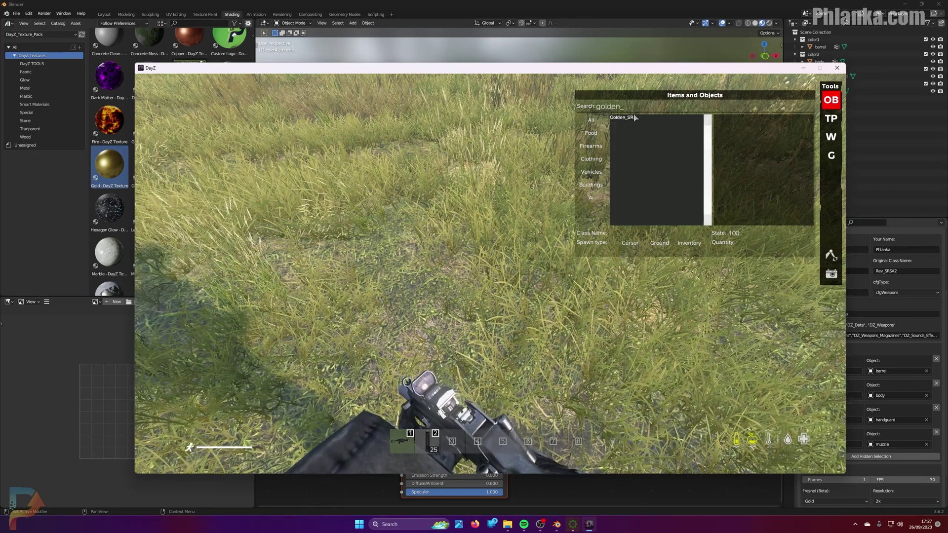
{"action": "left_click", "coordinate": [633, 118]}
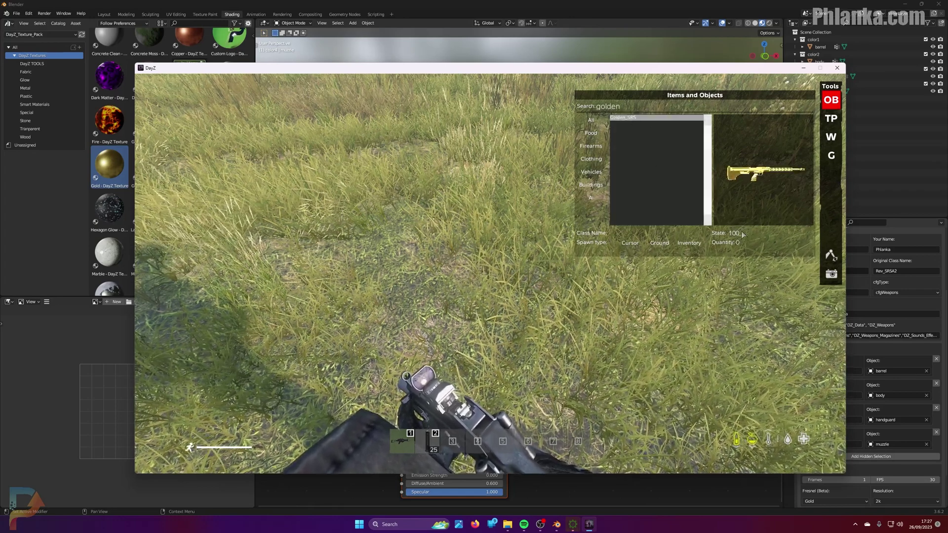
{"action": "left_click", "coordinate": [666, 243]}
Move the Golden SRS into the character's hands, inspect it, and open the pause menu
{"action": "key", "text": "Tab"}
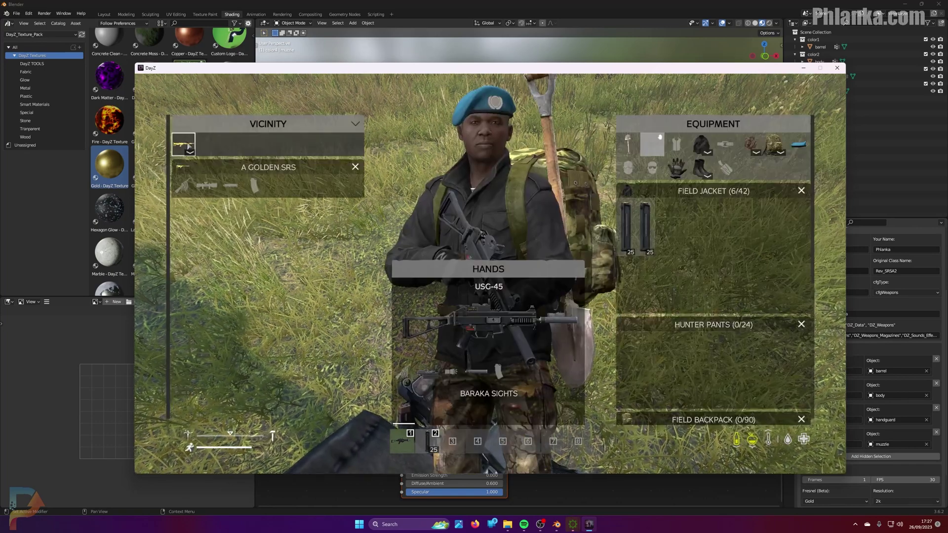
{"action": "left_click_drag", "start_coordinate": [187, 147], "coordinate": [499, 288]}
{"action": "key", "text": "Tab"}
{"action": "key", "text": "Tab"}
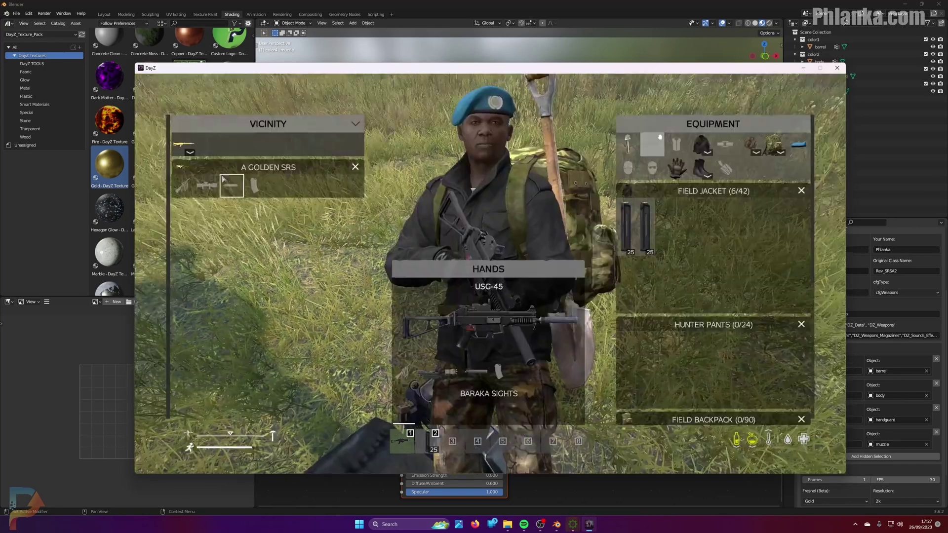
{"action": "left_click_drag", "start_coordinate": [222, 175], "coordinate": [489, 346]}
{"action": "key", "text": "Tab"}
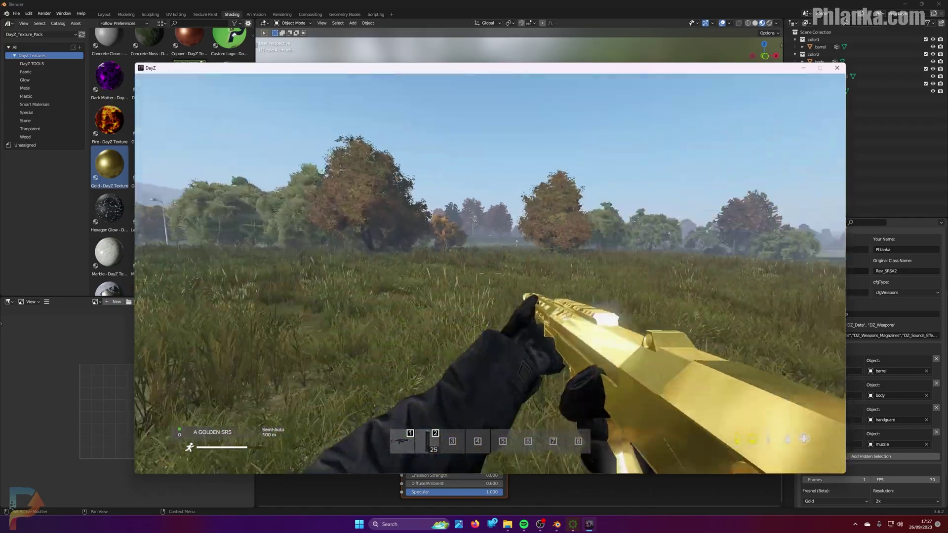
{"action": "key", "text": "r"}
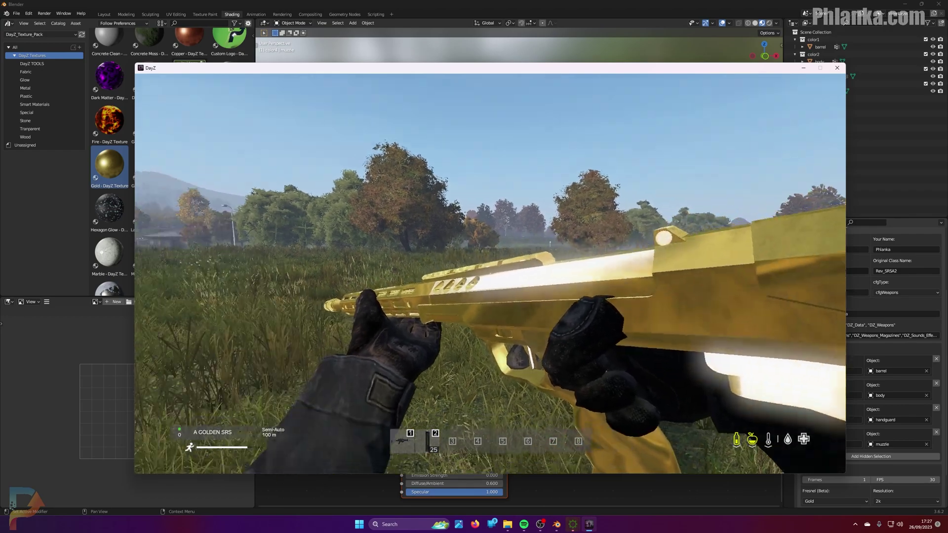
{"action": "key", "text": "Escape"}
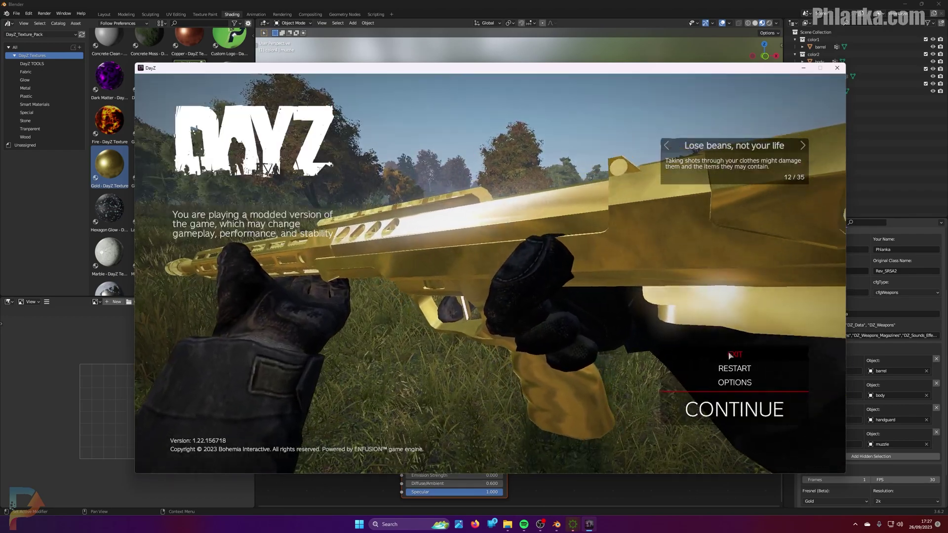
Exit DayZ, close the launcher, and bring the Blender gold rifle scene forward
{"action": "left_click", "coordinate": [730, 355]}
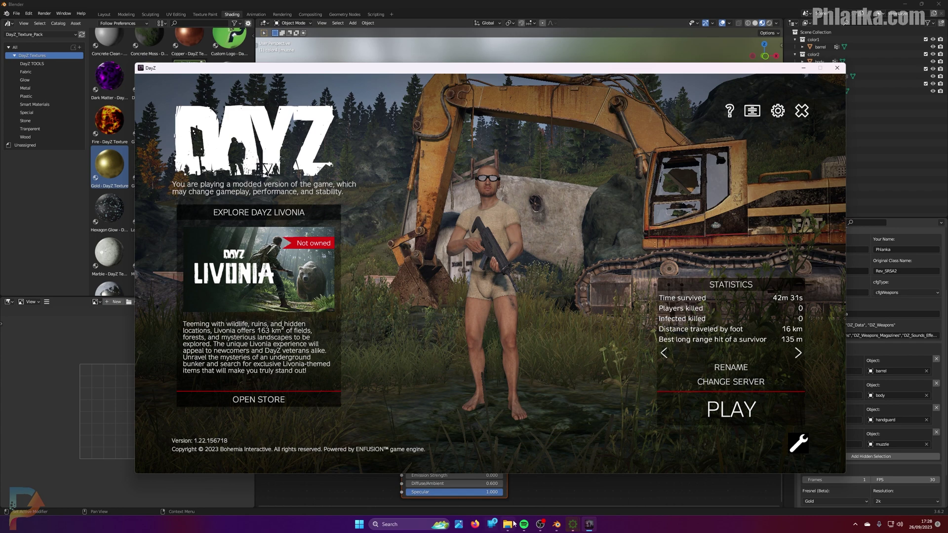
{"action": "left_click", "coordinate": [475, 524]}
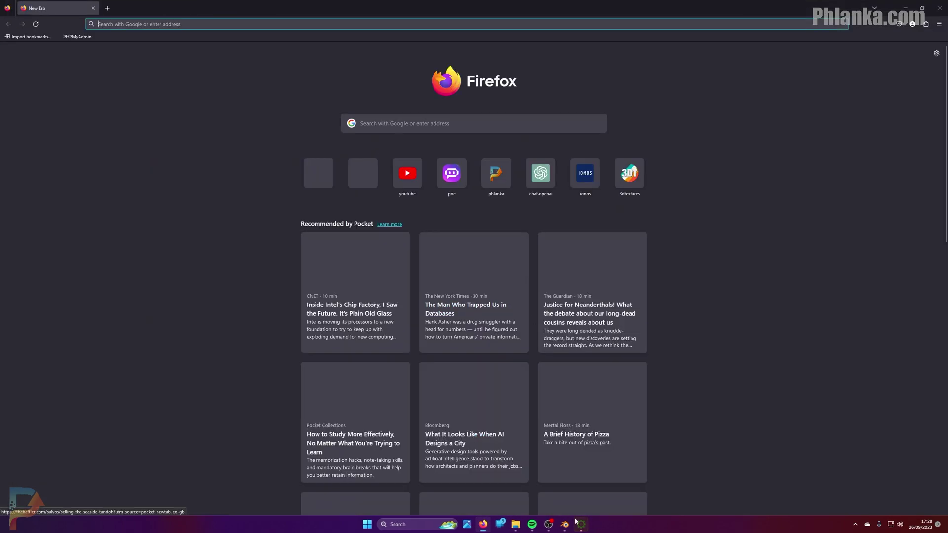
{"action": "mouse_move", "coordinate": [565, 525]}
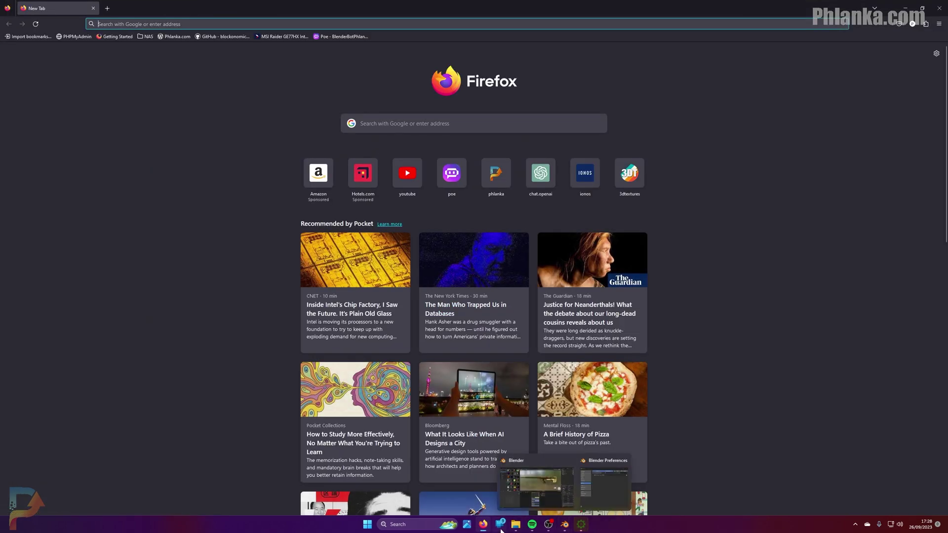
{"action": "left_click", "coordinate": [570, 525]}
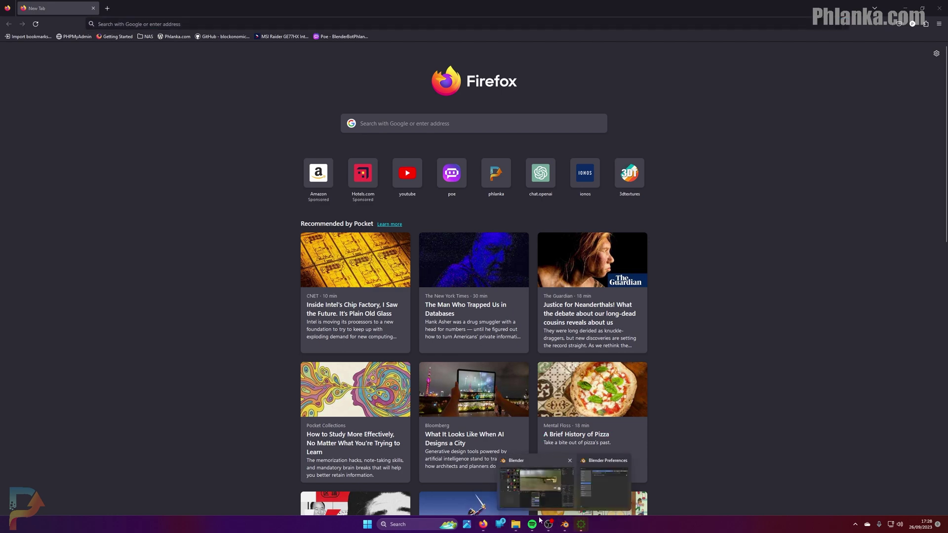
{"action": "left_click", "coordinate": [537, 488]}
Show Blender's gold colour picker as RGB values and open File Explorer
{"action": "left_click", "coordinate": [474, 384]}
{"action": "left_click", "coordinate": [473, 385]}
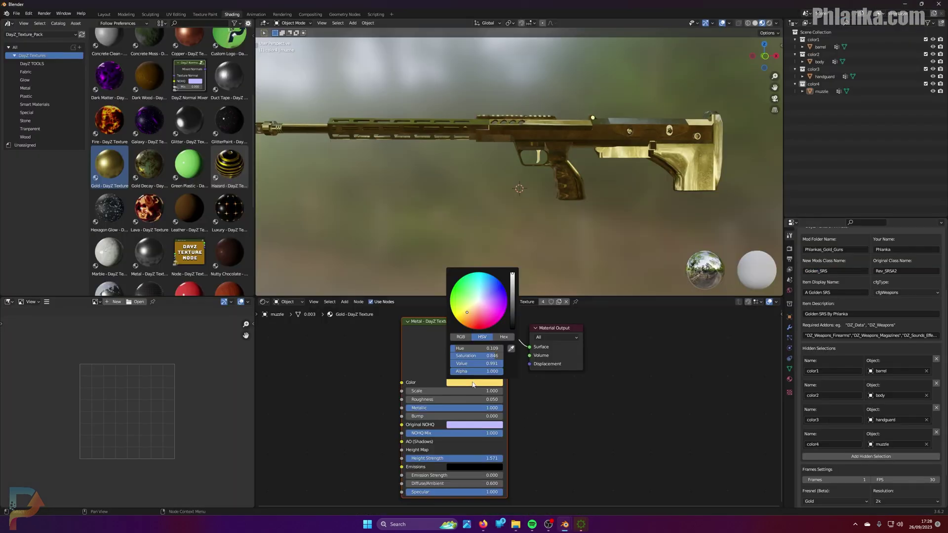
{"action": "left_click", "coordinate": [460, 337]}
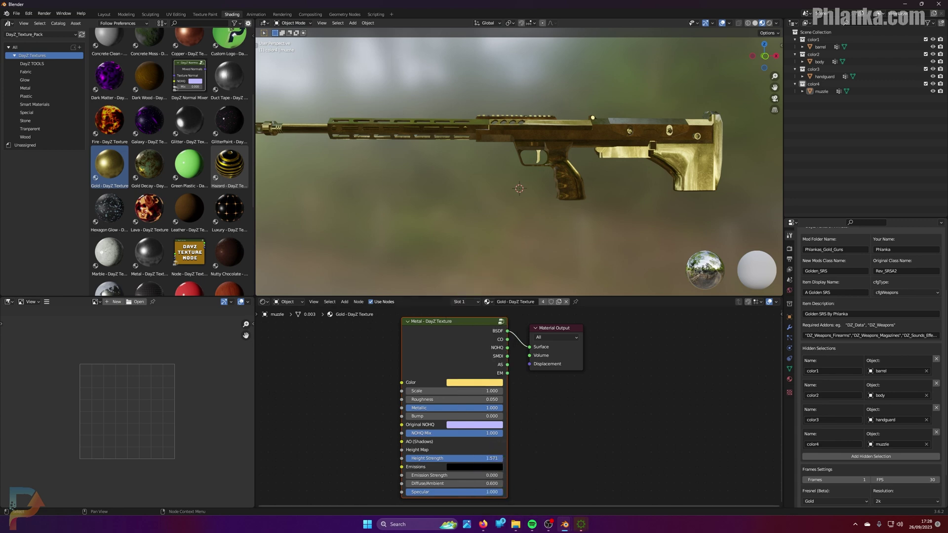
{"action": "left_click", "coordinate": [516, 525]}
Open body_0.rvmat from the Golden_SRS folder in Sublime Text beside Blender
{"action": "double_click", "coordinate": [499, 344]}
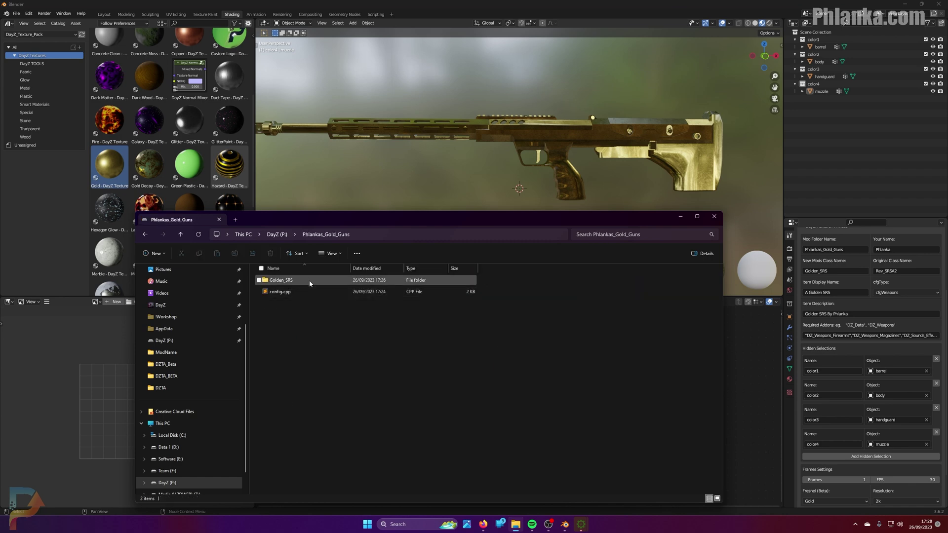
{"action": "double_click", "coordinate": [346, 281]}
{"action": "left_click_drag", "start_coordinate": [335, 219], "coordinate": [568, 203]}
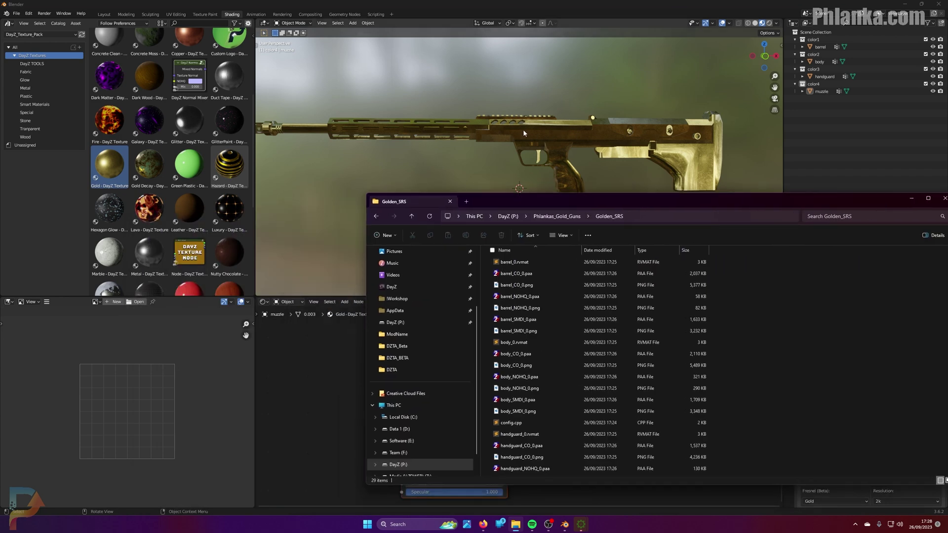
{"action": "double_click", "coordinate": [528, 348]}
{"action": "left_click_drag", "start_coordinate": [586, 8], "coordinate": [784, 289]}
{"action": "left_click_drag", "start_coordinate": [738, 199], "coordinate": [694, 518]}
Copy Blender's Red value 0.991102 over the first specular value on line 15
{"action": "left_click_drag", "start_coordinate": [665, 381], "coordinate": [705, 382]}
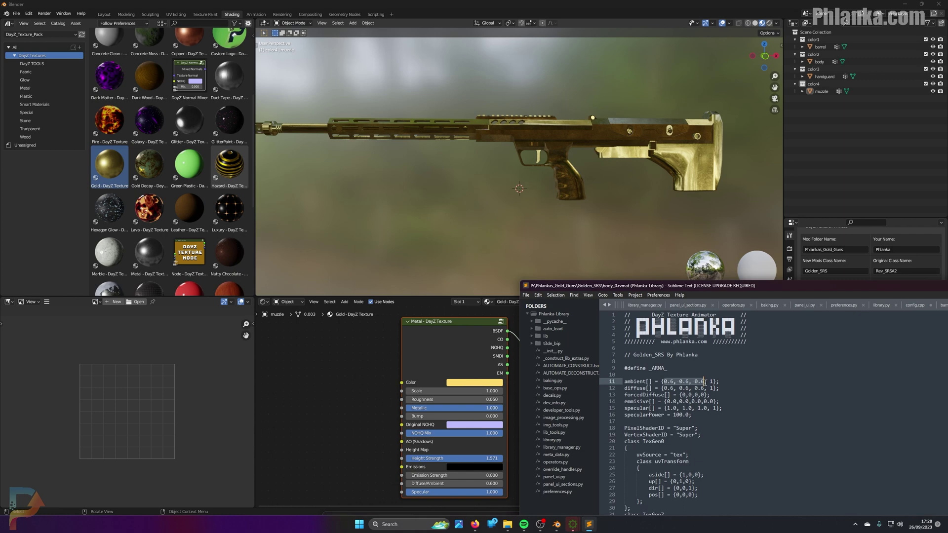
{"action": "left_click", "coordinate": [705, 382]}
{"action": "left_click_drag", "start_coordinate": [709, 408], "coordinate": [666, 408]}
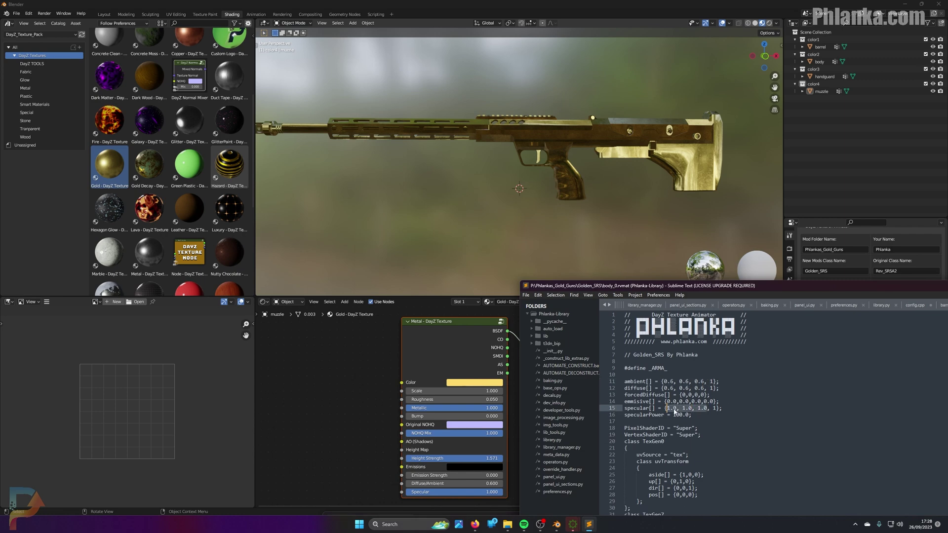
{"action": "left_click", "coordinate": [677, 409]}
{"action": "left_click", "coordinate": [698, 409]}
{"action": "left_click", "coordinate": [476, 383]}
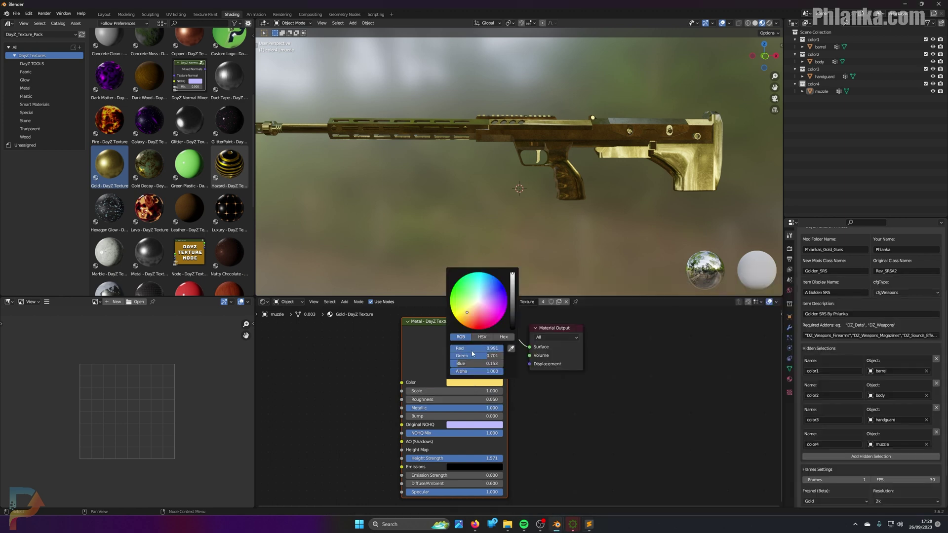
{"action": "left_click", "coordinate": [490, 352]}
{"action": "key", "text": "ctrl+c"}
{"action": "key", "text": "alt+Tab"}
{"action": "left_click", "coordinate": [673, 408]}
{"action": "key", "text": "ctrl+v"}
{"action": "key", "text": "alt+Tab"}
{"action": "key", "text": "Return"}
Copy the Green 0.701101 and Blue 0.152926 values into the second and third specular values
{"action": "left_click", "coordinate": [473, 356]}
{"action": "key", "text": "alt+Tab"}
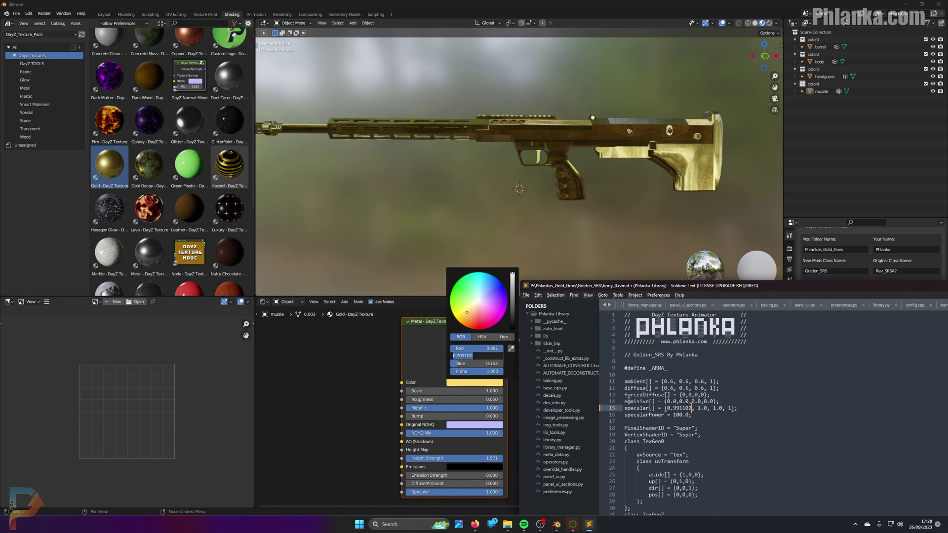
{"action": "left_click_drag", "start_coordinate": [698, 408], "coordinate": [705, 408]}
{"action": "key", "text": "alt+Tab"}
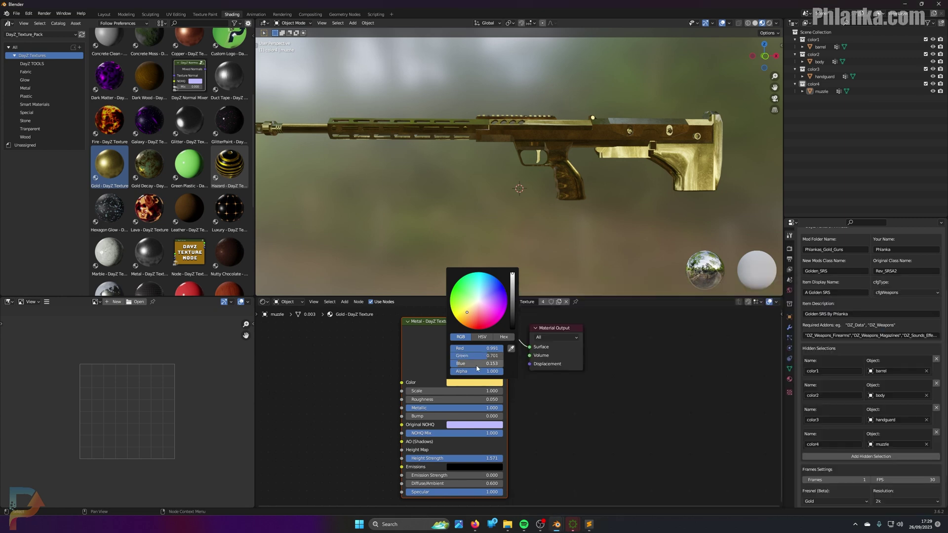
{"action": "left_click", "coordinate": [477, 364]}
{"action": "key", "text": "ctrl+c"}
{"action": "key", "text": "alt+Tab"}
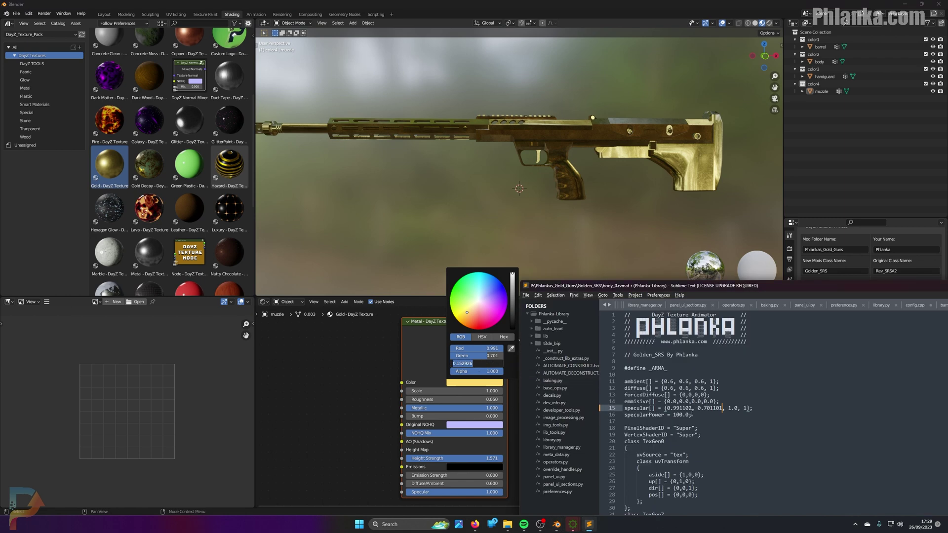
{"action": "left_click_drag", "start_coordinate": [728, 408], "coordinate": [738, 408]}
{"action": "key", "text": "ctrl+v"}
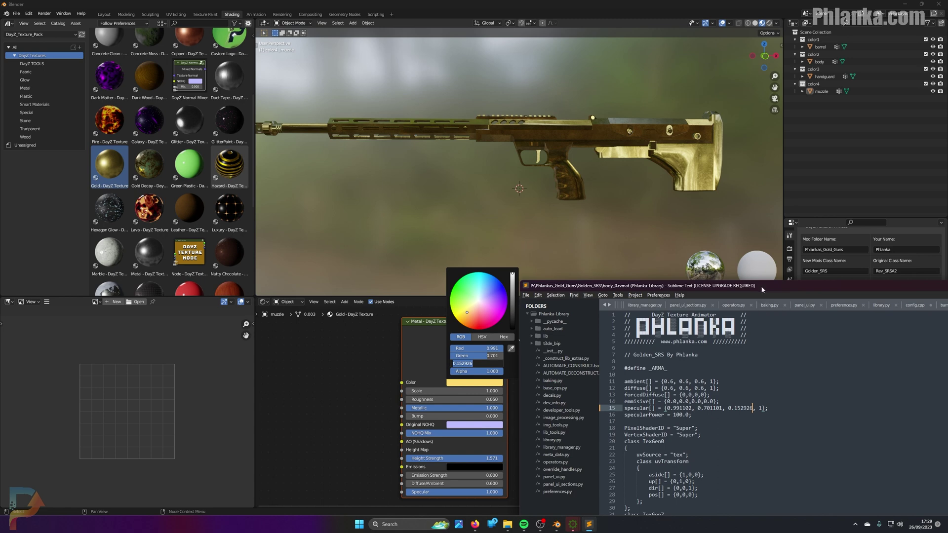
{"action": "left_click_drag", "start_coordinate": [760, 289], "coordinate": [433, 153]}
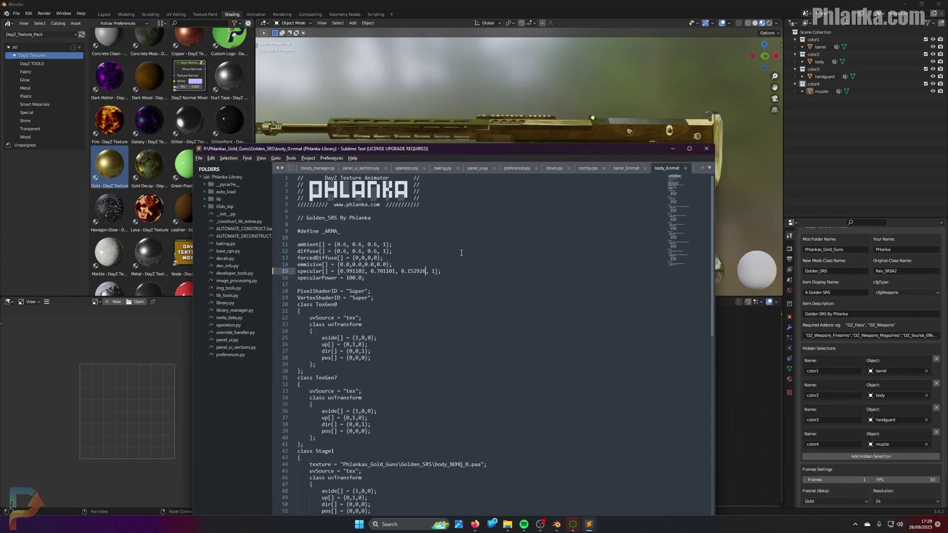
Minimise the open windows, re-Crunch Phlankas_Gold_Guns.pbo, and relaunch DayZ Test Server
{"action": "left_click", "coordinate": [672, 148]}
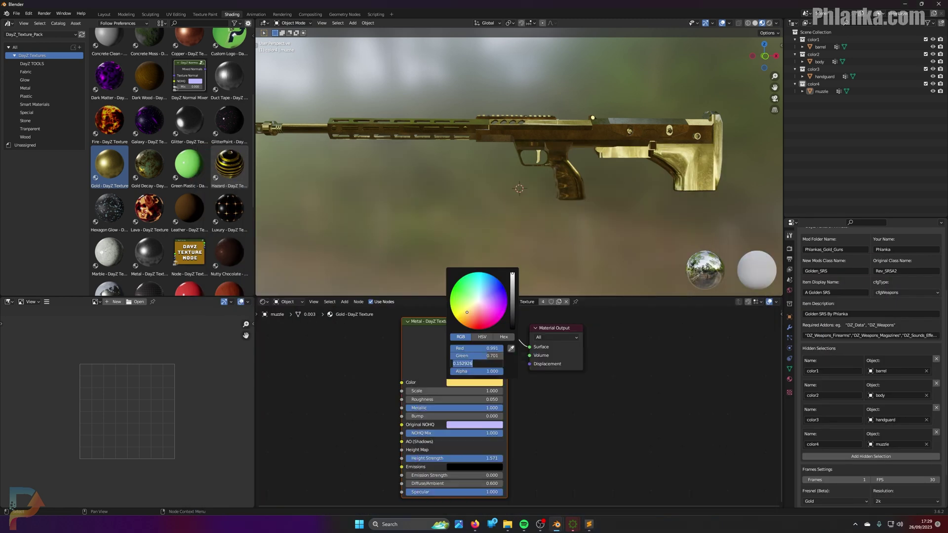
{"action": "left_click", "coordinate": [905, 6]}
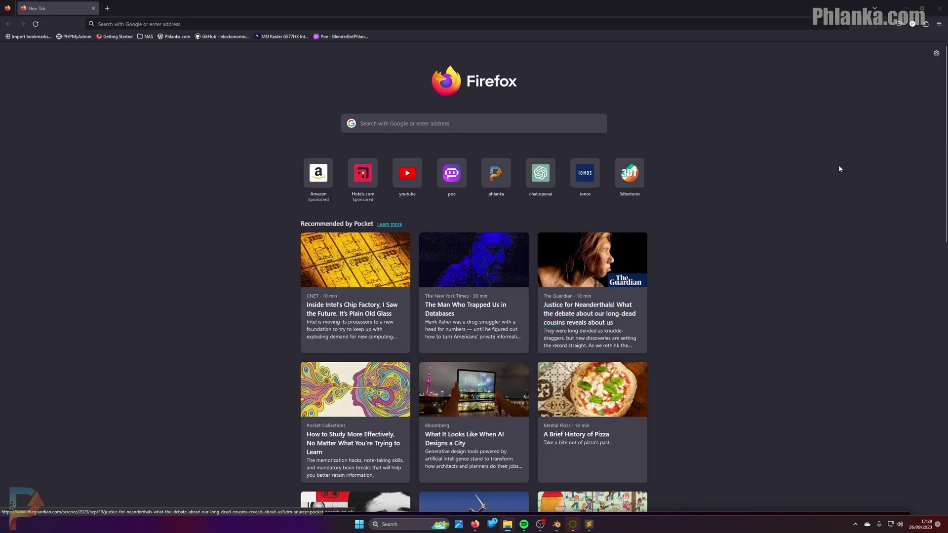
{"action": "left_click", "coordinate": [889, 6]}
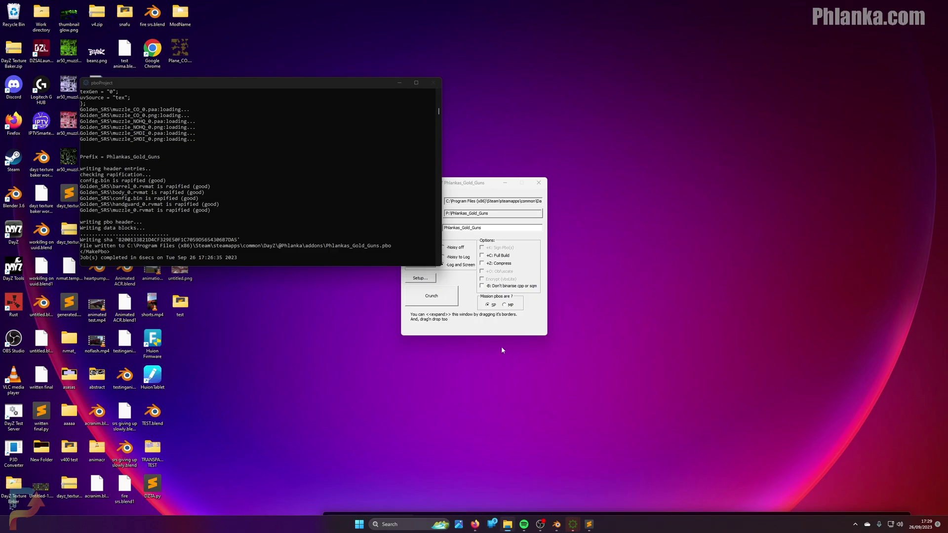
{"action": "left_click_drag", "start_coordinate": [479, 183], "coordinate": [560, 174]}
{"action": "left_click", "coordinate": [521, 292]}
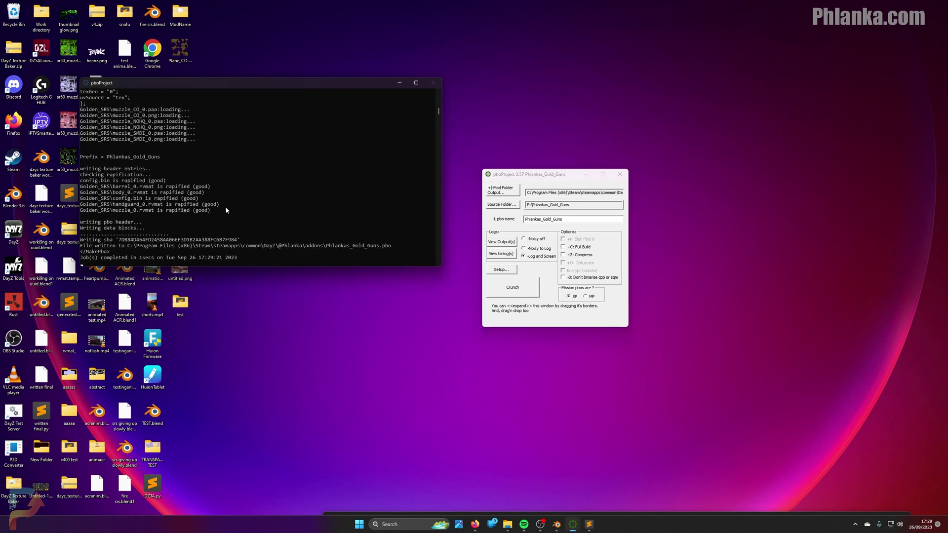
{"action": "key", "text": "super"}
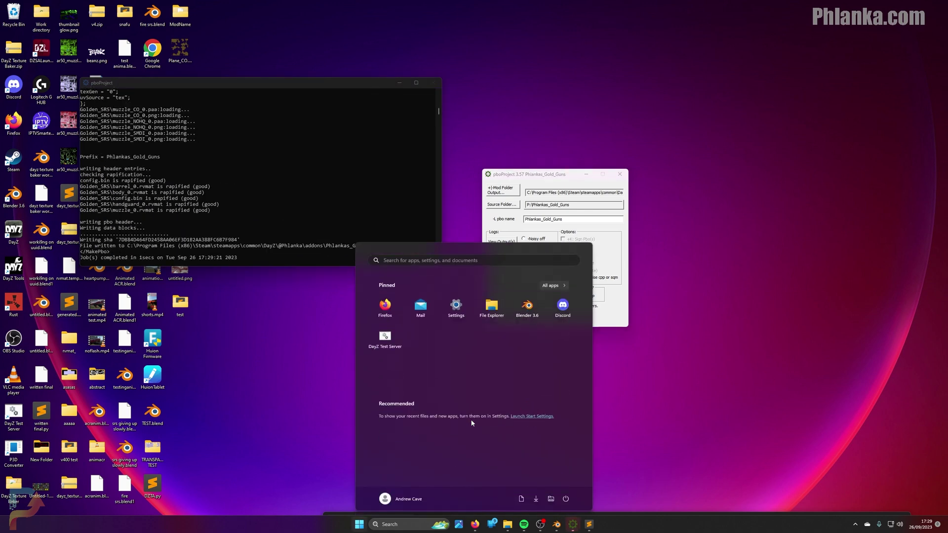
{"action": "left_click", "coordinate": [385, 339]}
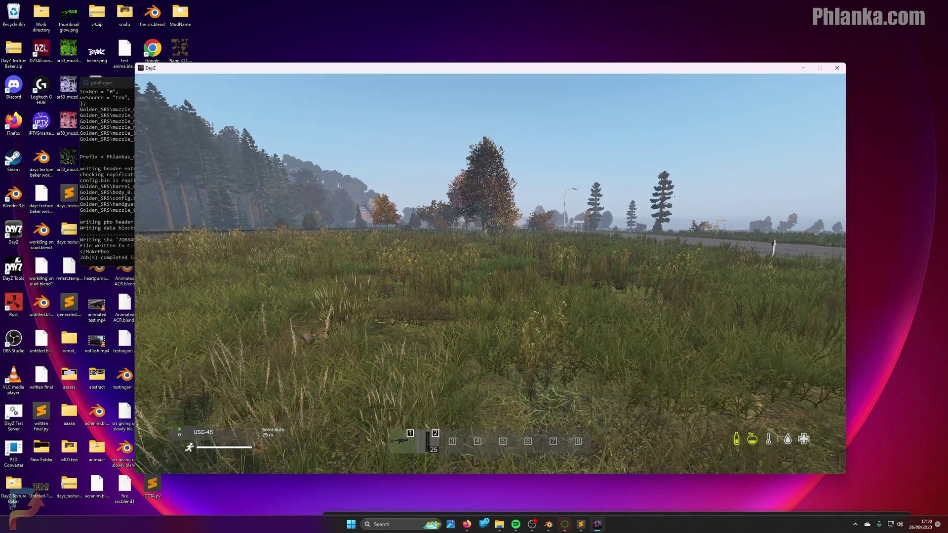
Search the admin item spawner for 'Golden' and spawn Golden_SRS
{"action": "key", "text": "Home"}
{"action": "left_click", "coordinate": [831, 99]}
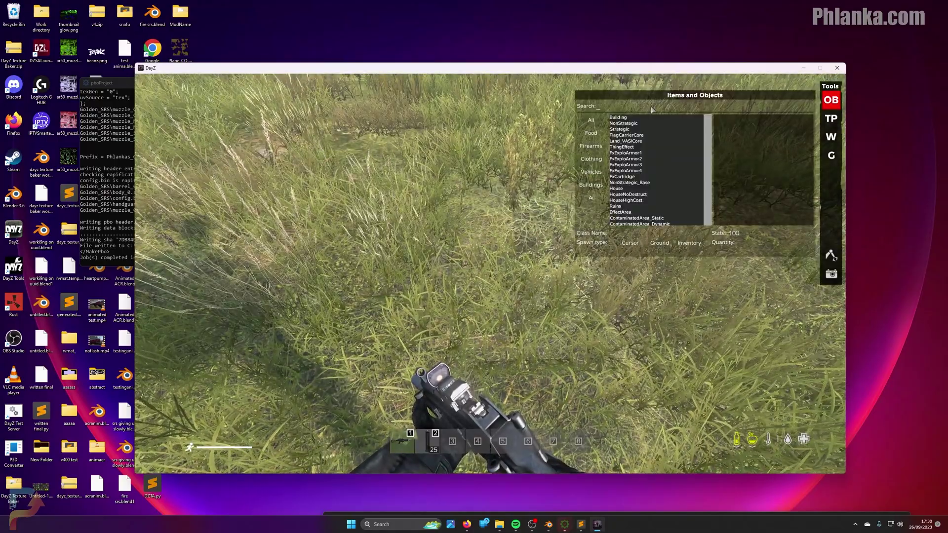
{"action": "type", "text": "srs_go"}
{"action": "key", "text": "BackSpace"}
{"action": "key", "text": "BackSpace"}
{"action": "key", "text": "BackSpace"}
{"action": "key", "text": "BackSpace"}
{"action": "key", "text": "BackSpace"}
{"action": "key", "text": "BackSpace"}
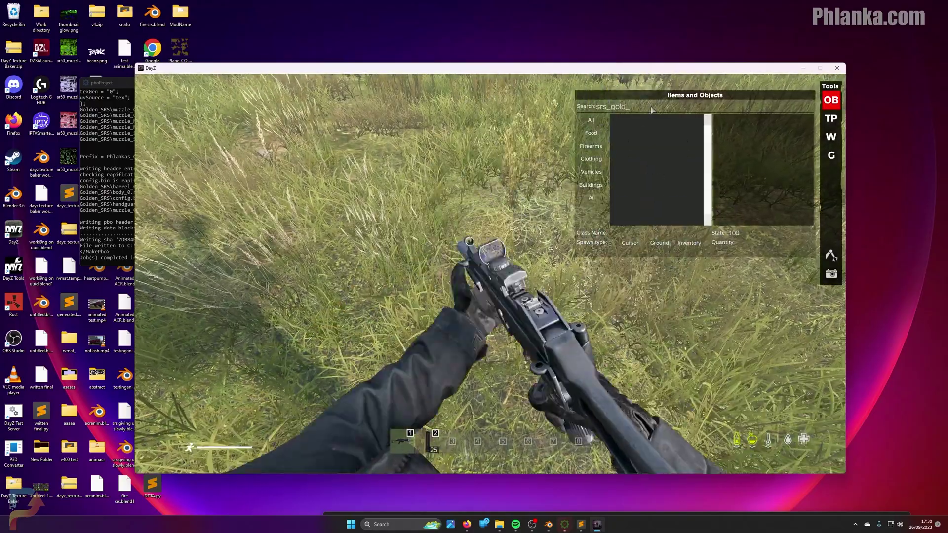
{"action": "type", "text": "Golden"}
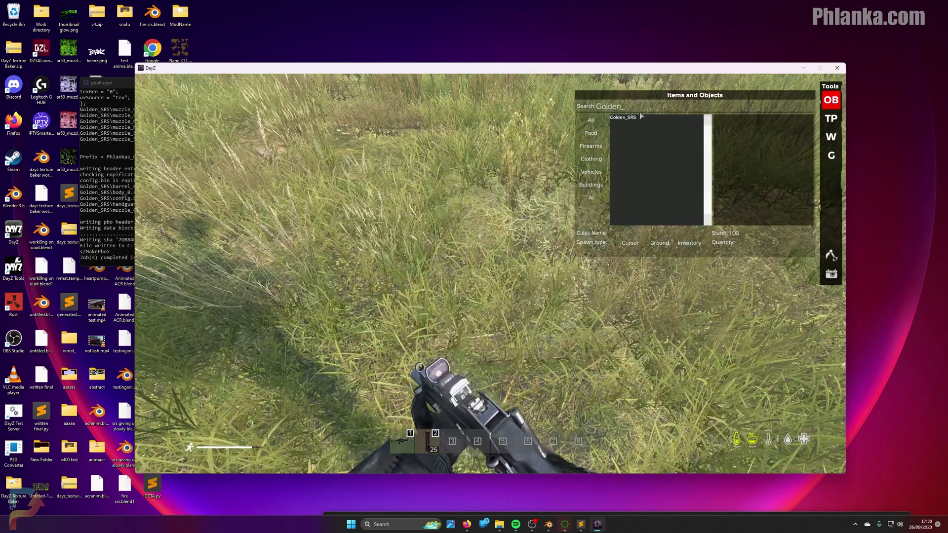
{"action": "left_click", "coordinate": [642, 117]}
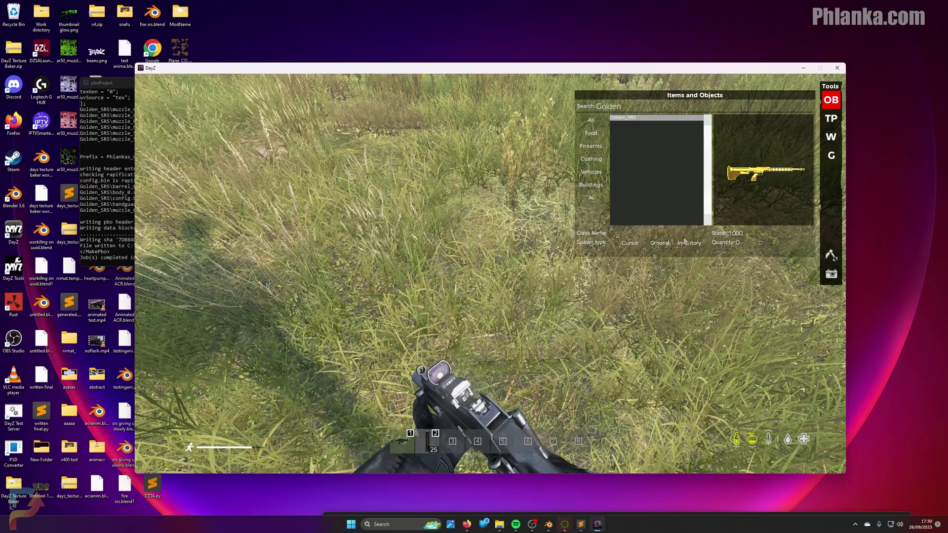
{"action": "key", "text": "Escape"}
Put the gold SRS into the character's hands, then choose Exit from the pause menu
{"action": "key", "text": "Tab"}
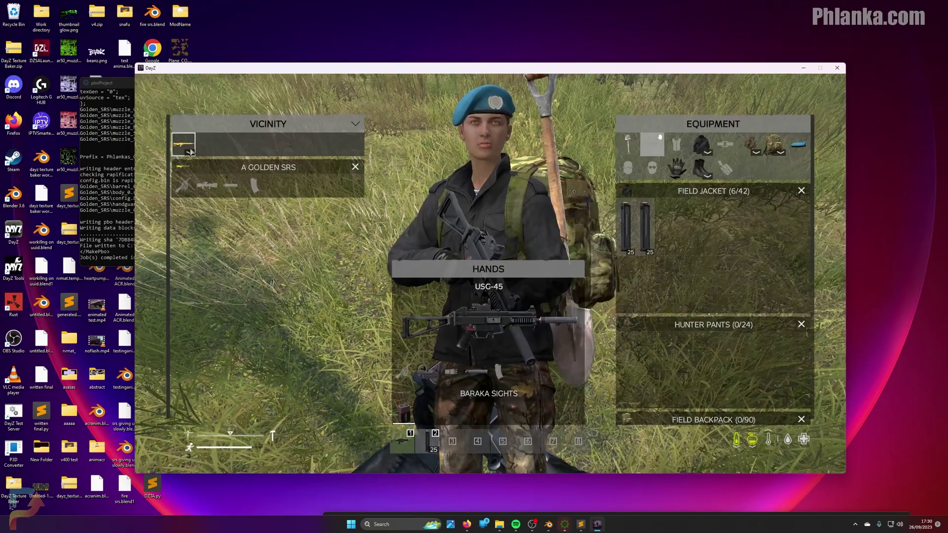
{"action": "left_click_drag", "start_coordinate": [521, 316], "coordinate": [523, 319]}
{"action": "key", "text": "Tab"}
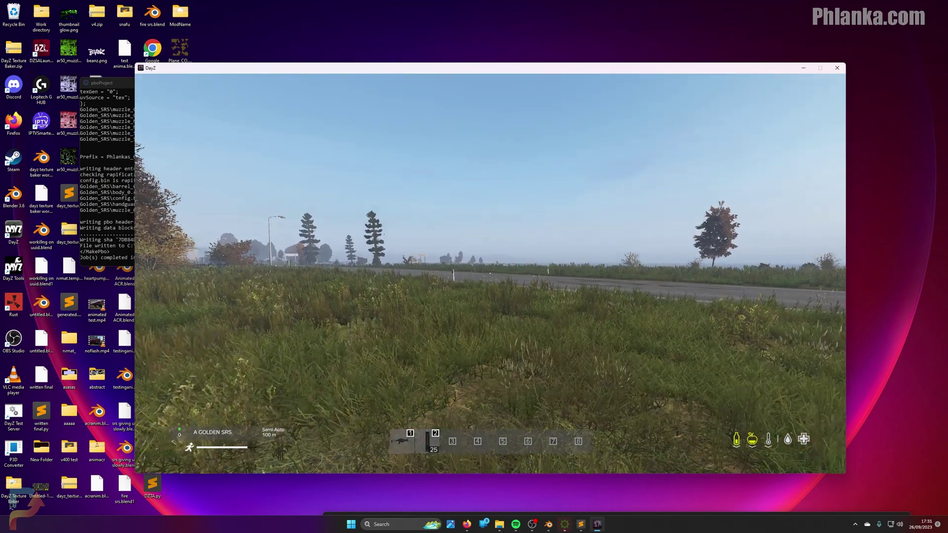
{"action": "key", "text": "Escape"}
{"action": "left_click", "coordinate": [717, 354]}
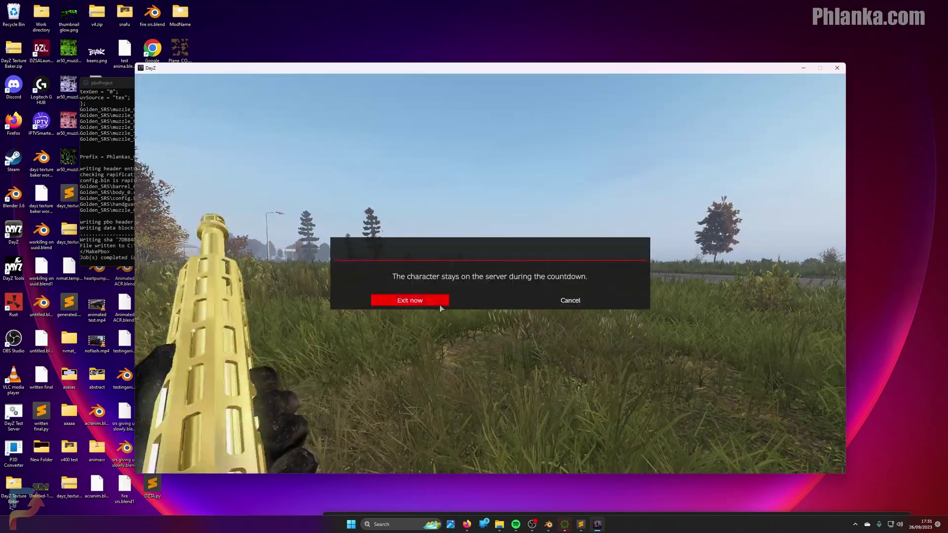